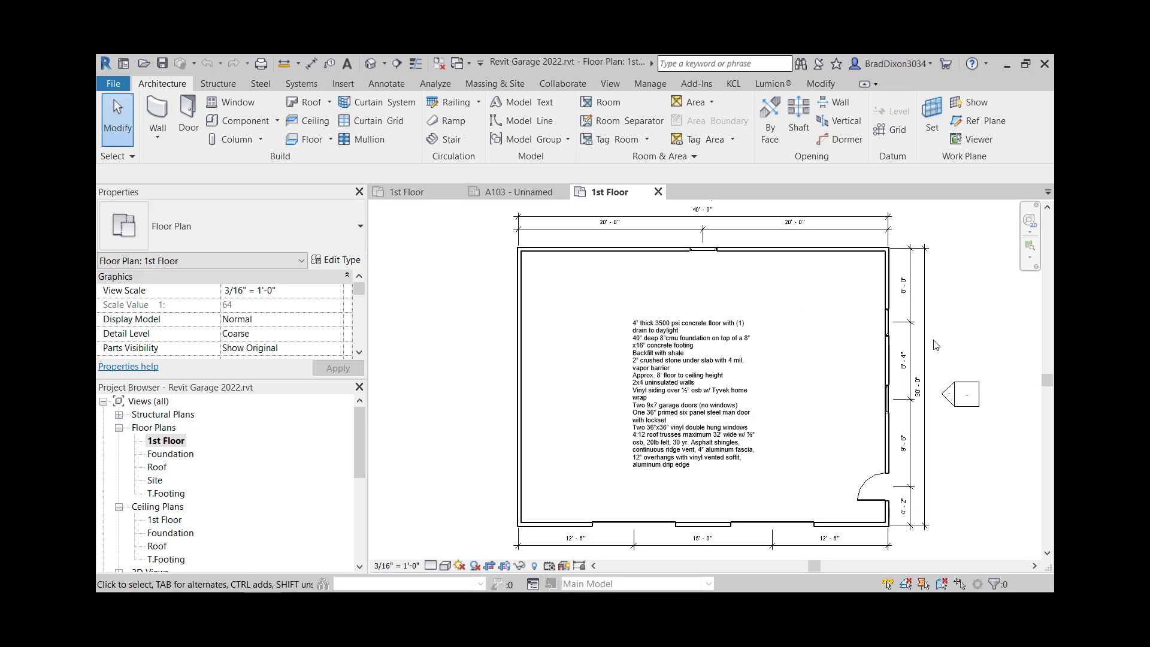
Delete all dimension strings around the rectangular garage's first floor plan, along the top, right and bottom walls
left_click_drag(940, 221, 901, 310)
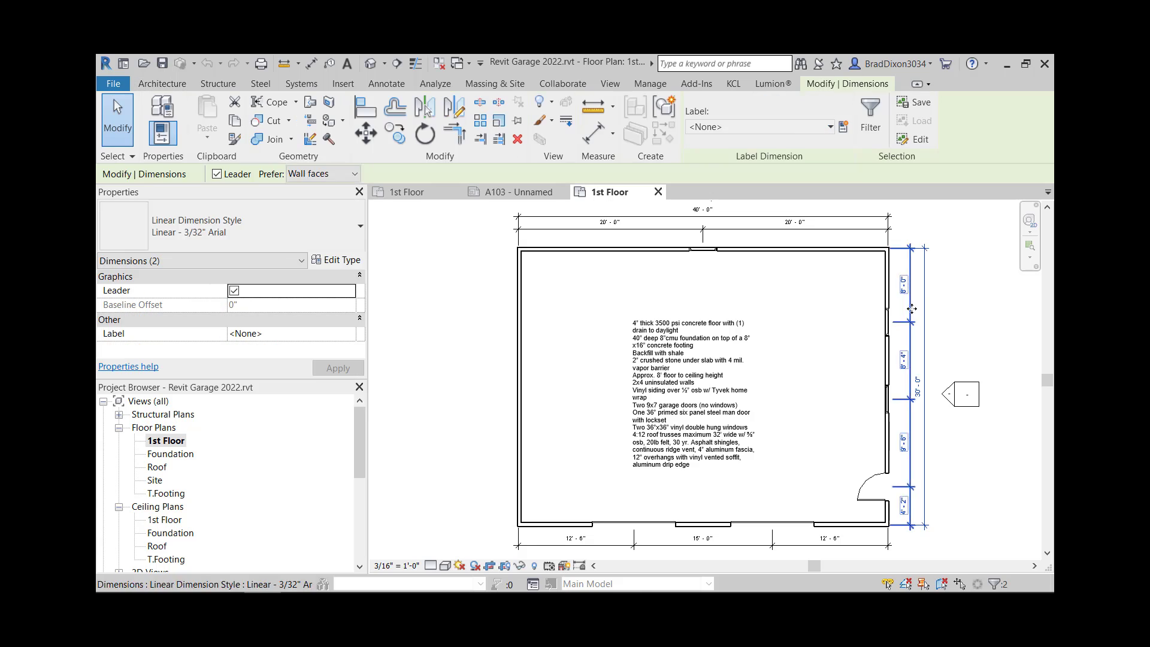
key("Delete")
key("Delete")
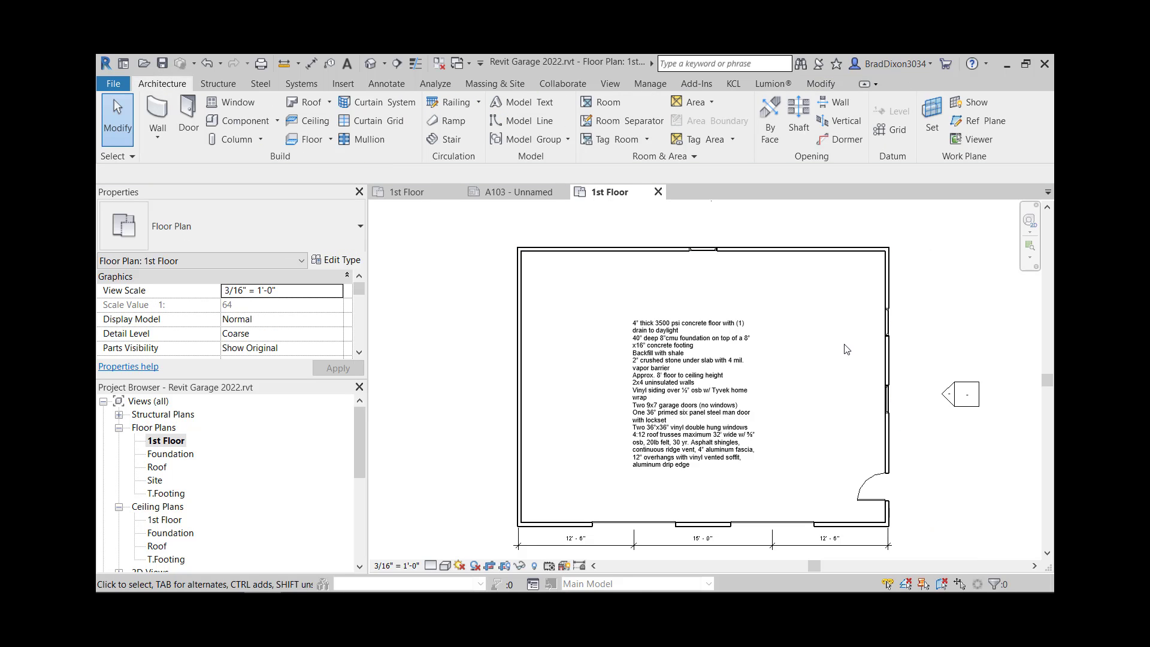
middle_click_drag(892, 474, 892, 318)
left_click_drag(899, 415, 670, 393)
key("Delete")
scroll(835, 545, "down", 2)
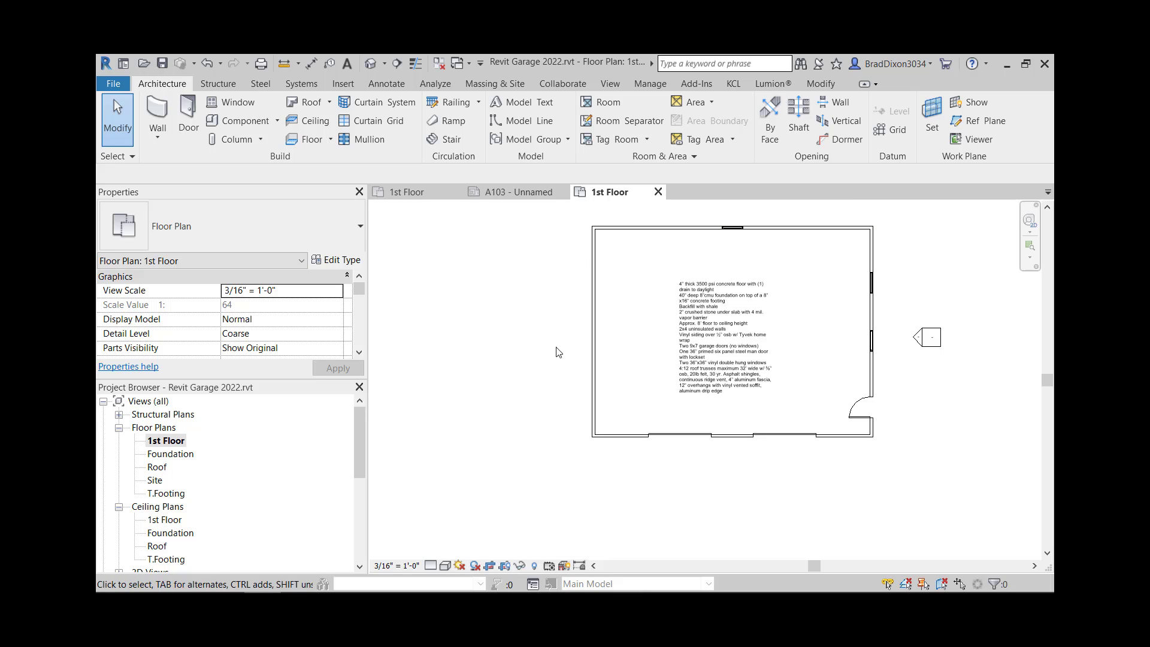
Close the A103 sheet and bring up the 1st Floor plan of Garage v2.rvt
left_click(517, 192)
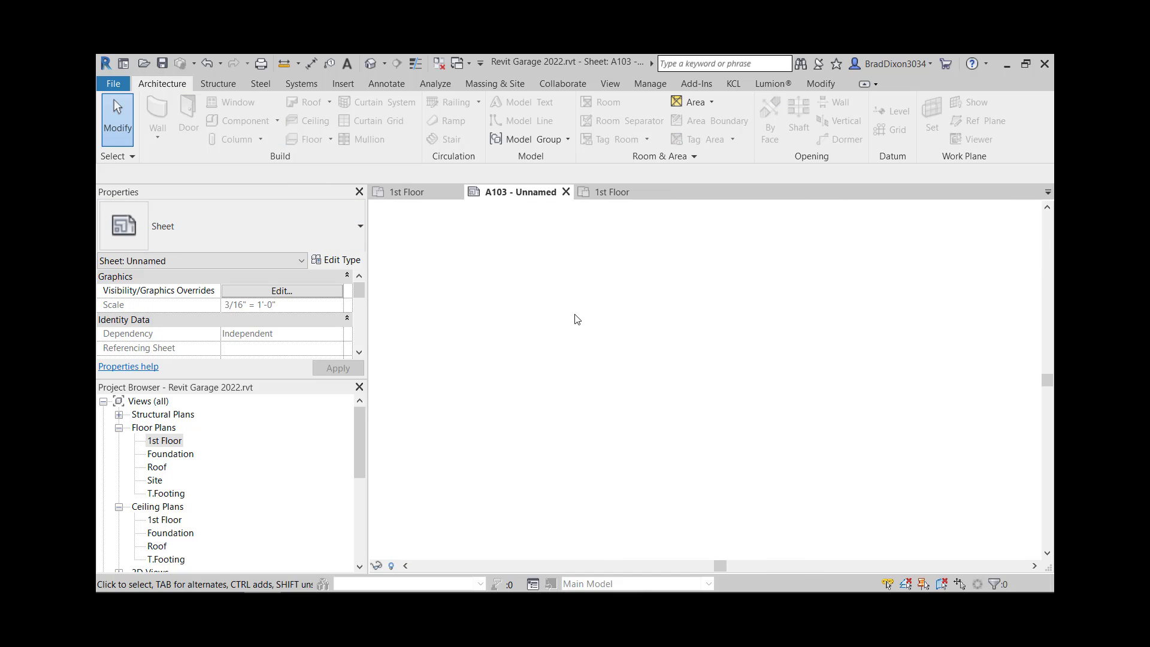
left_click(566, 192)
left_click(419, 193)
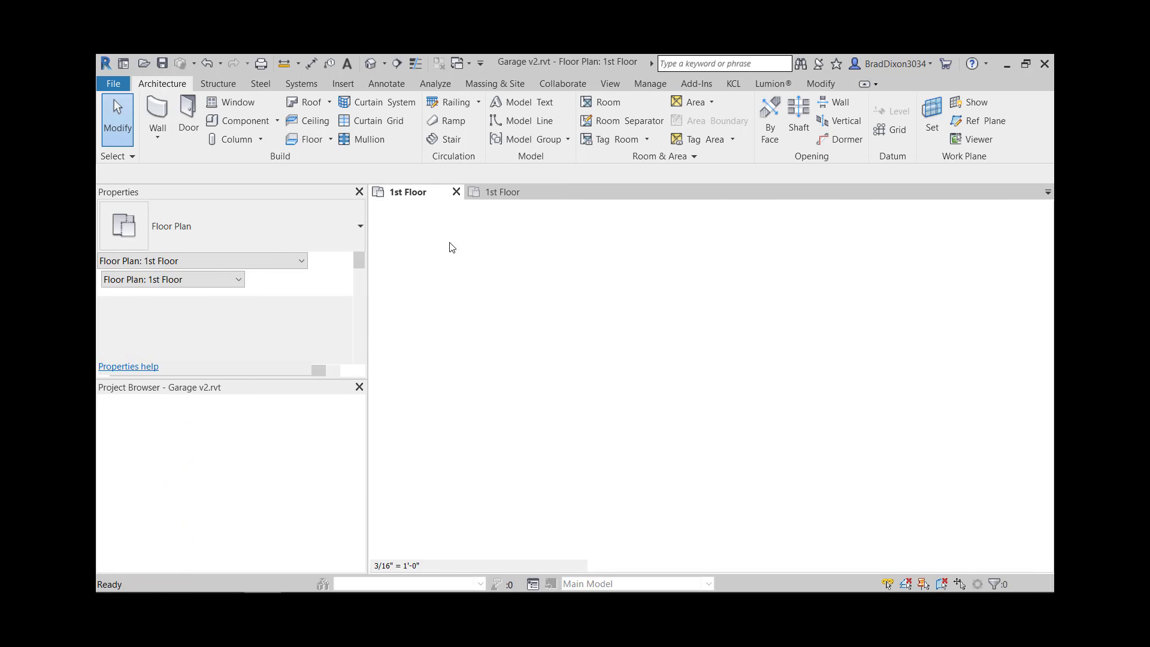
scroll(758, 371, "down", 1)
middle_click_drag(769, 390, 651, 256)
scroll(651, 256, "down", 2)
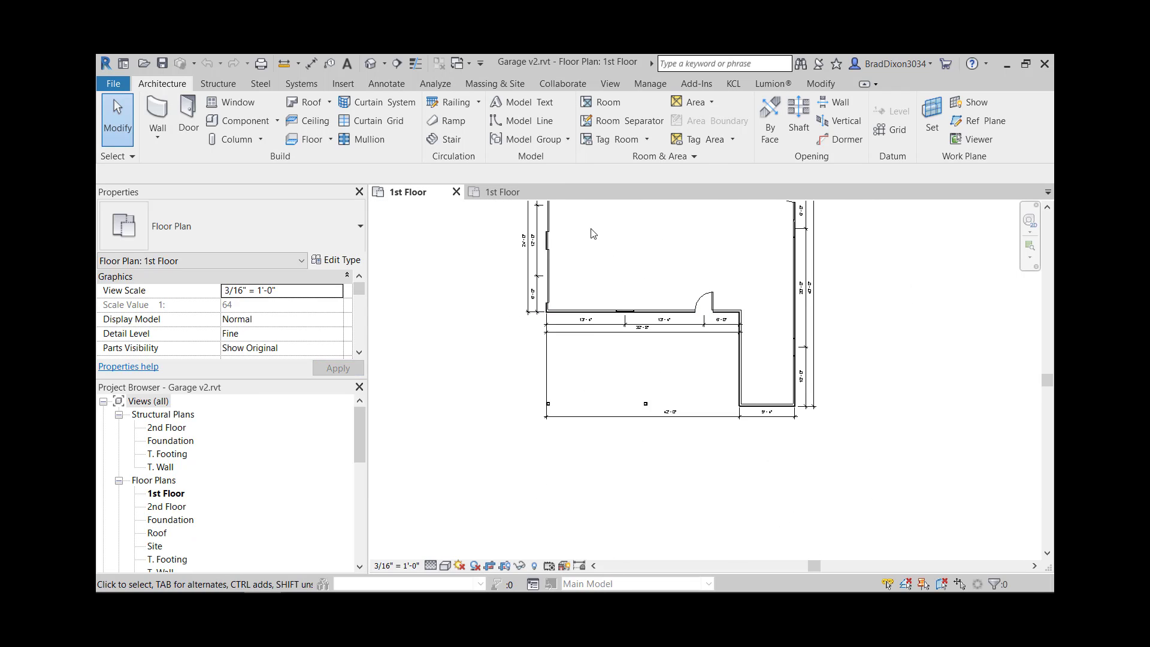
middle_click_drag(583, 202, 580, 279)
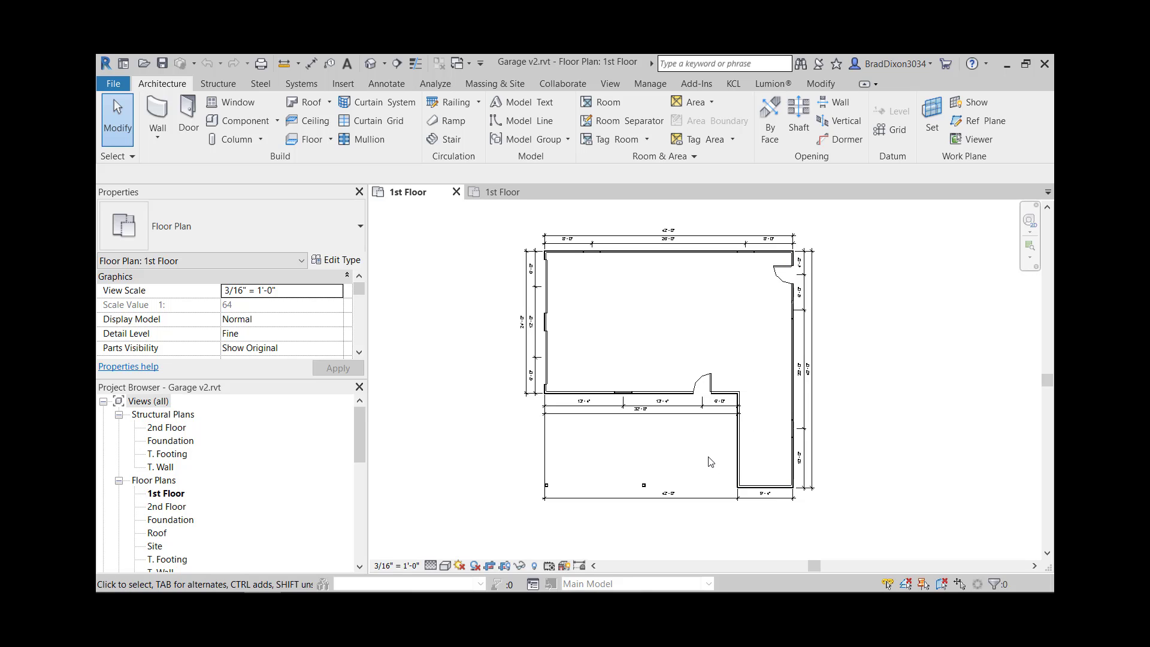
Move the 32'-8" dimension below the lower wall's opening dimensions down to just above the two posts
scroll(885, 469, "up", 2)
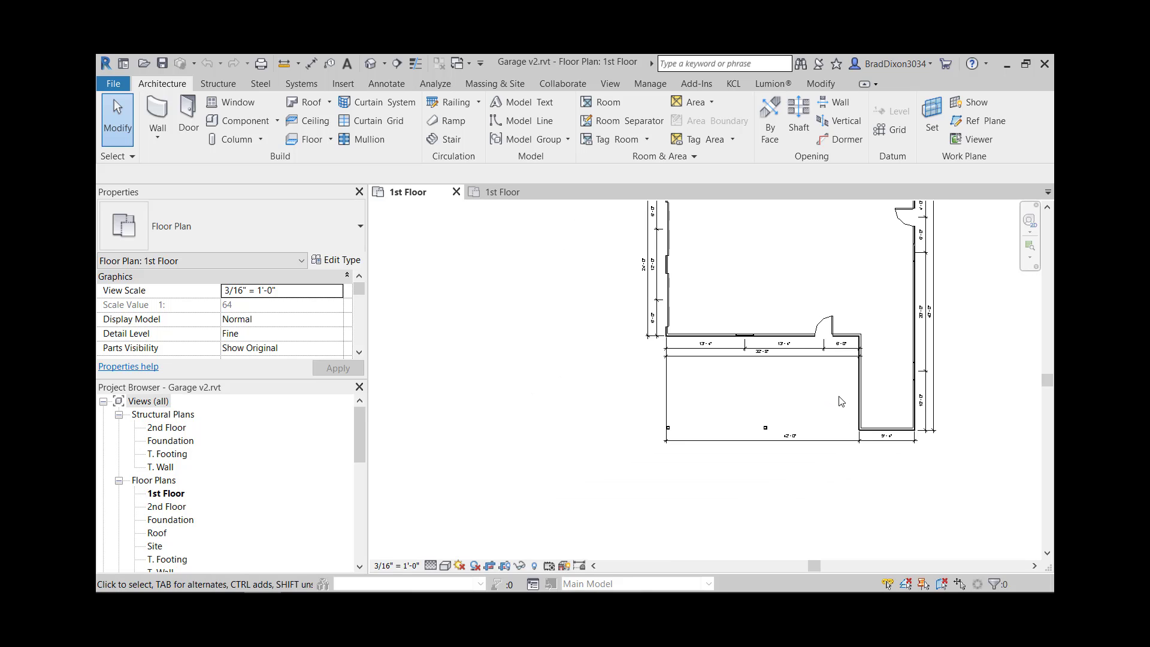
scroll(839, 400, "up", 1)
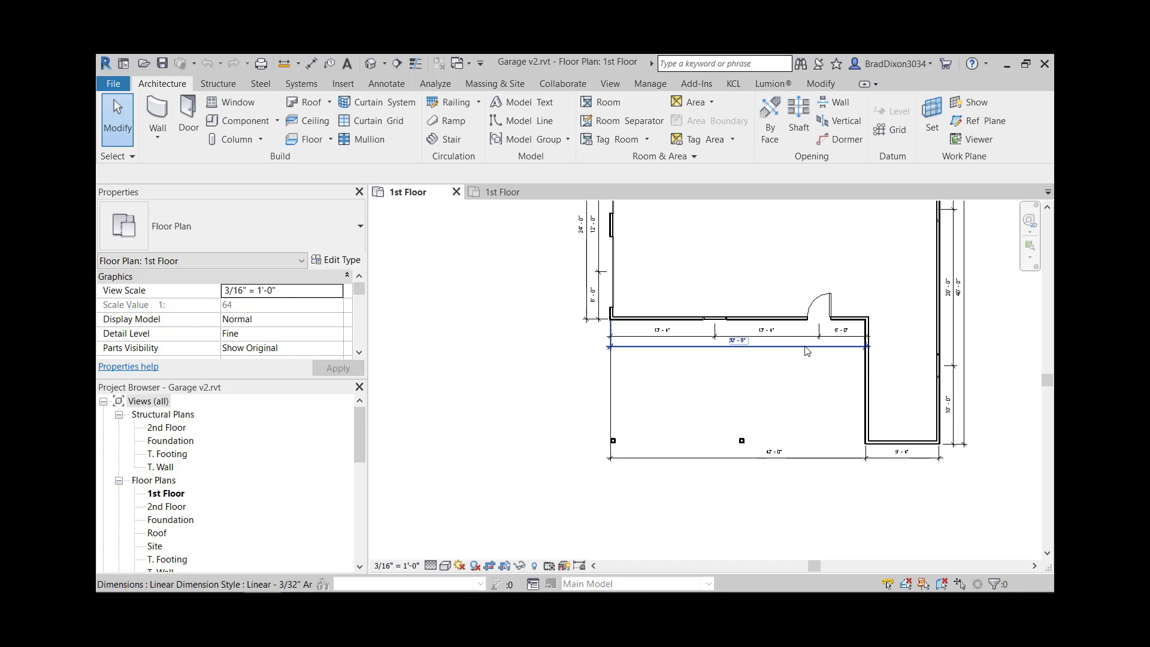
left_click_drag(806, 346, 807, 419)
scroll(802, 499, "up", 3)
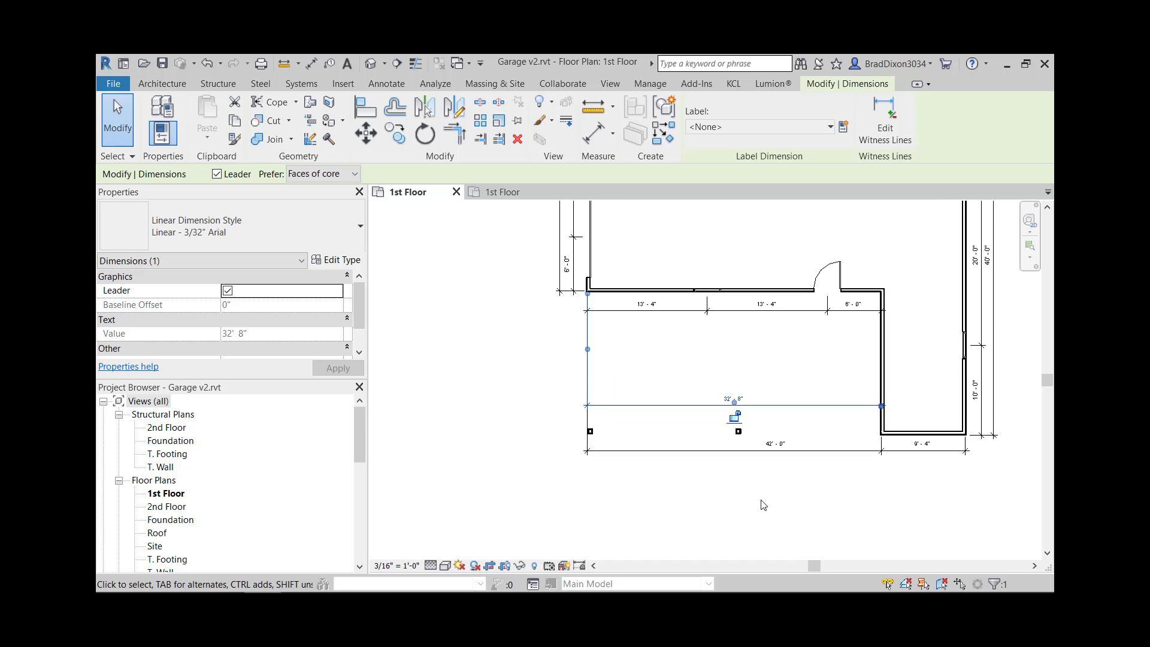
left_click(817, 476)
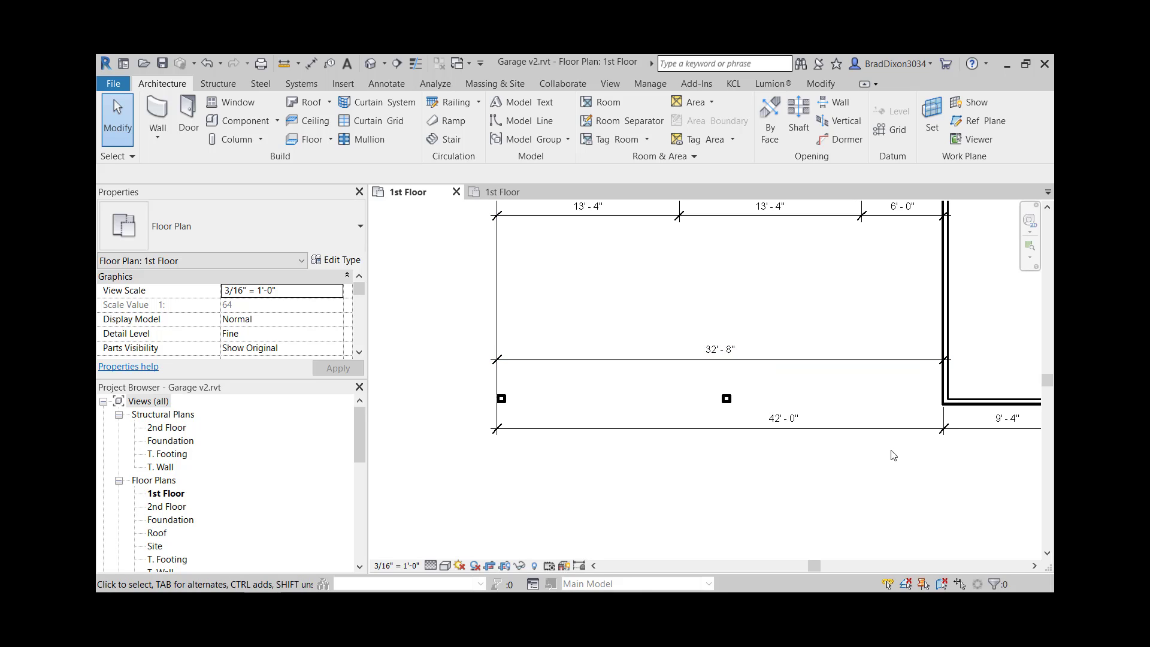
Move the overall 42'-0" dimension slightly down so its line sits below the 9'-4" dimension
scroll(833, 437, "down", 3)
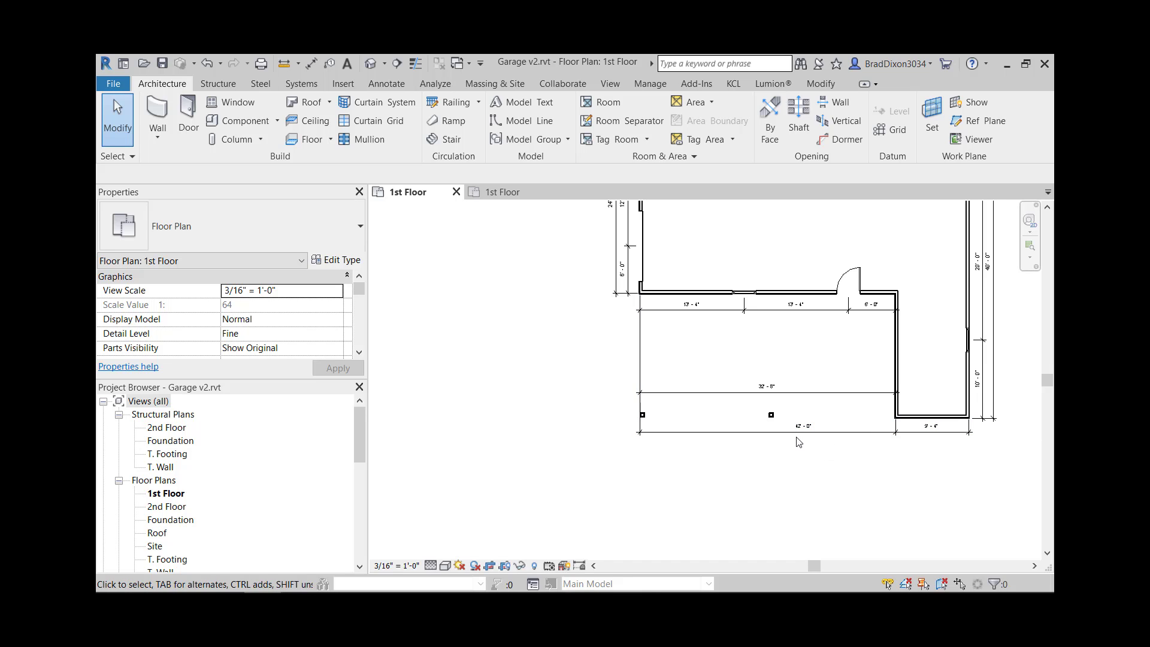
scroll(869, 438, "up", 4)
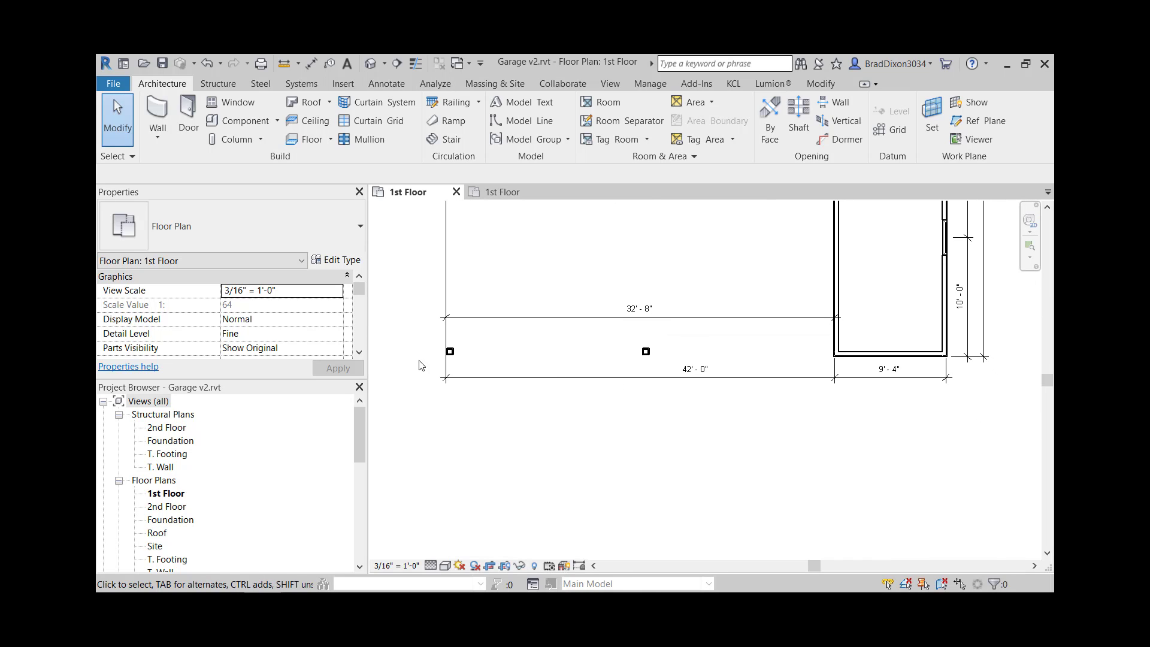
middle_click_drag(449, 308, 455, 379)
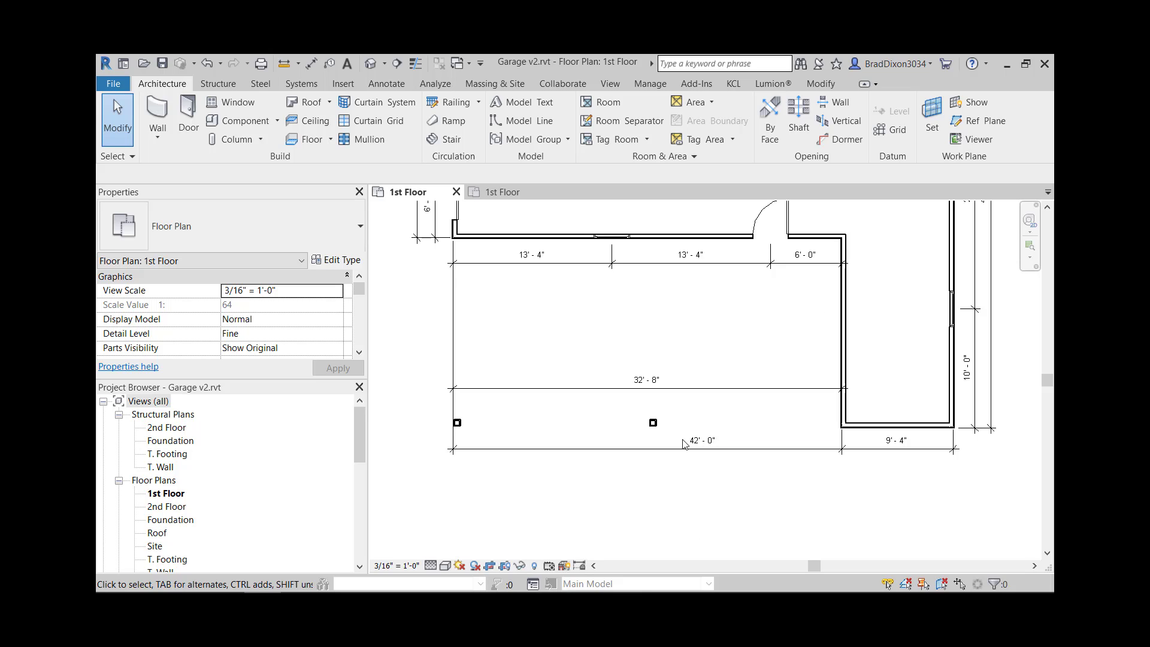
left_click(759, 453)
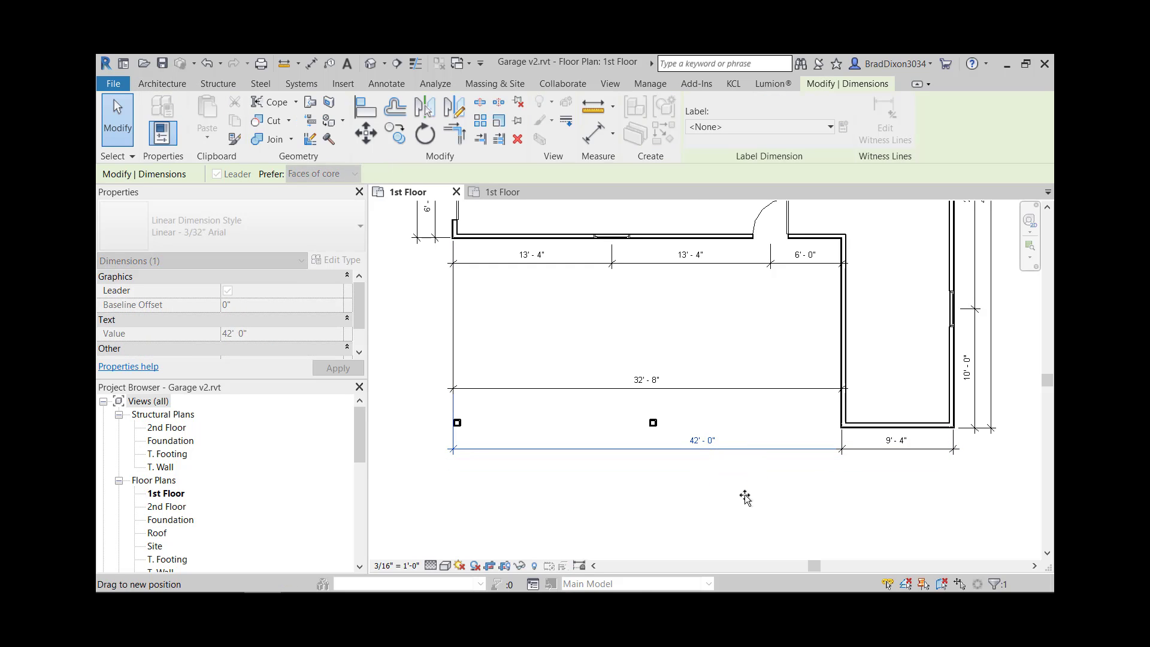
left_click_drag(746, 497, 742, 465)
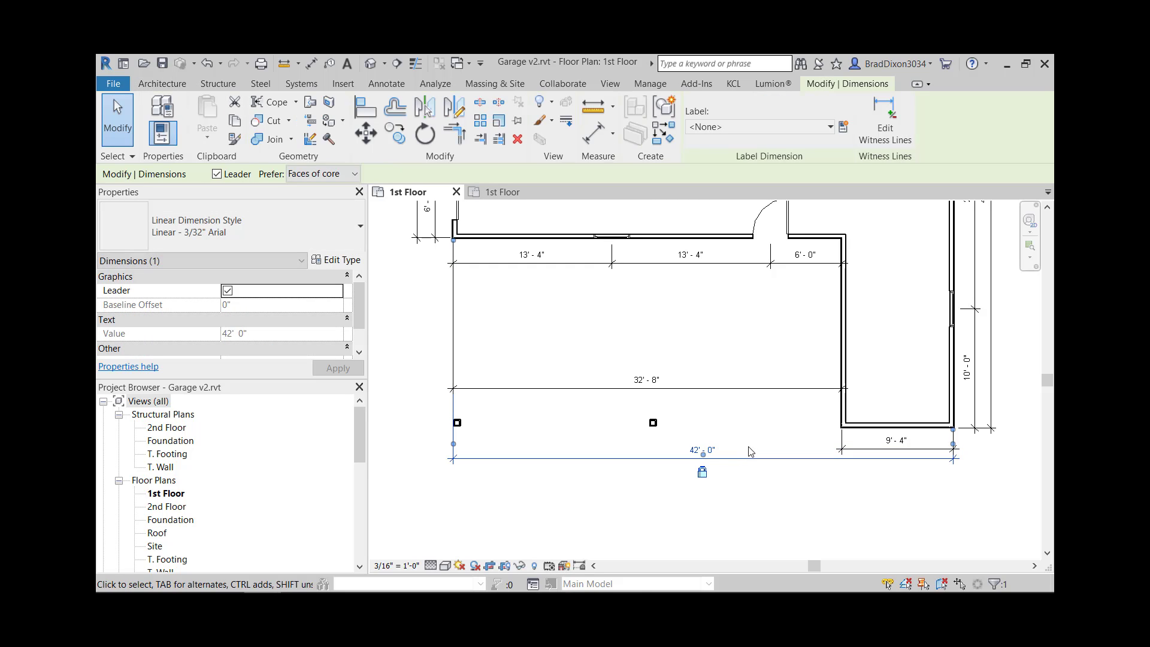
left_click(764, 418)
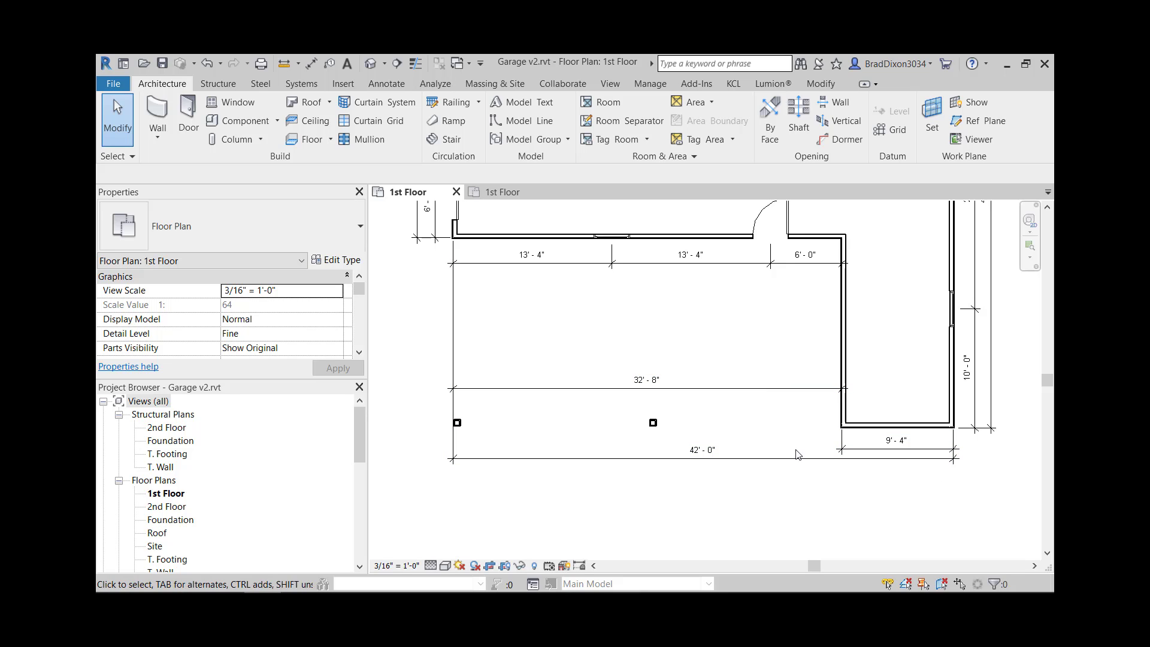
Delete the dimension strings along the garage's right and top walls, leaving the locked elements constrained
scroll(863, 448, "down", 1)
middle_click_drag(922, 427, 847, 477)
scroll(845, 477, "down", 1)
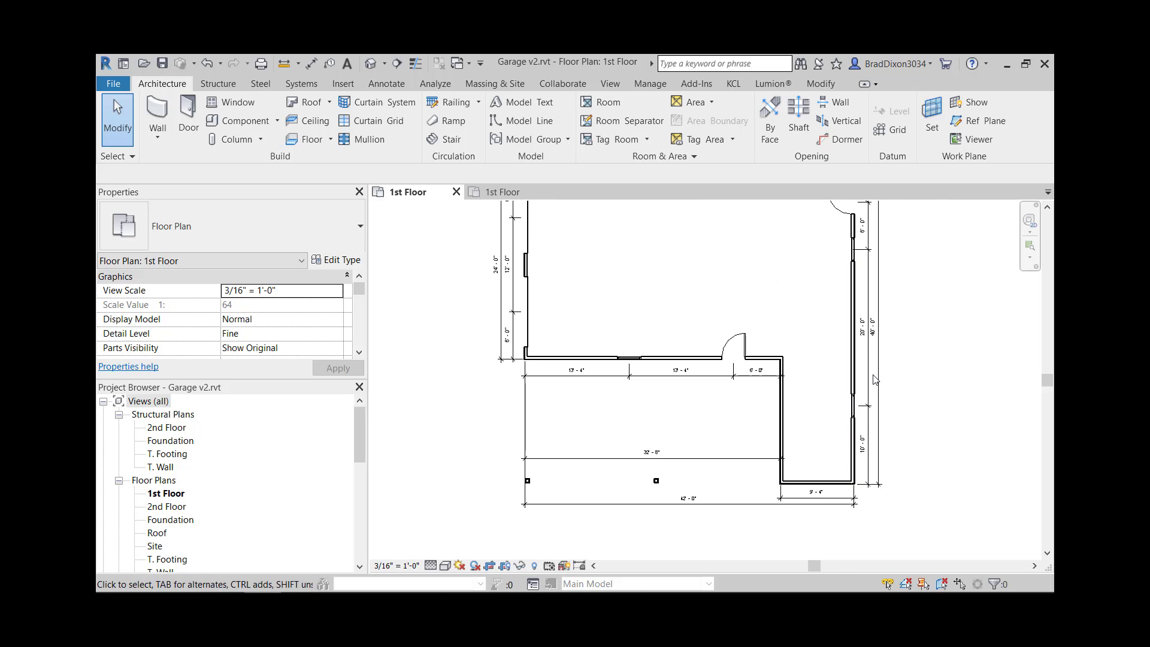
middle_click_drag(876, 313, 858, 390)
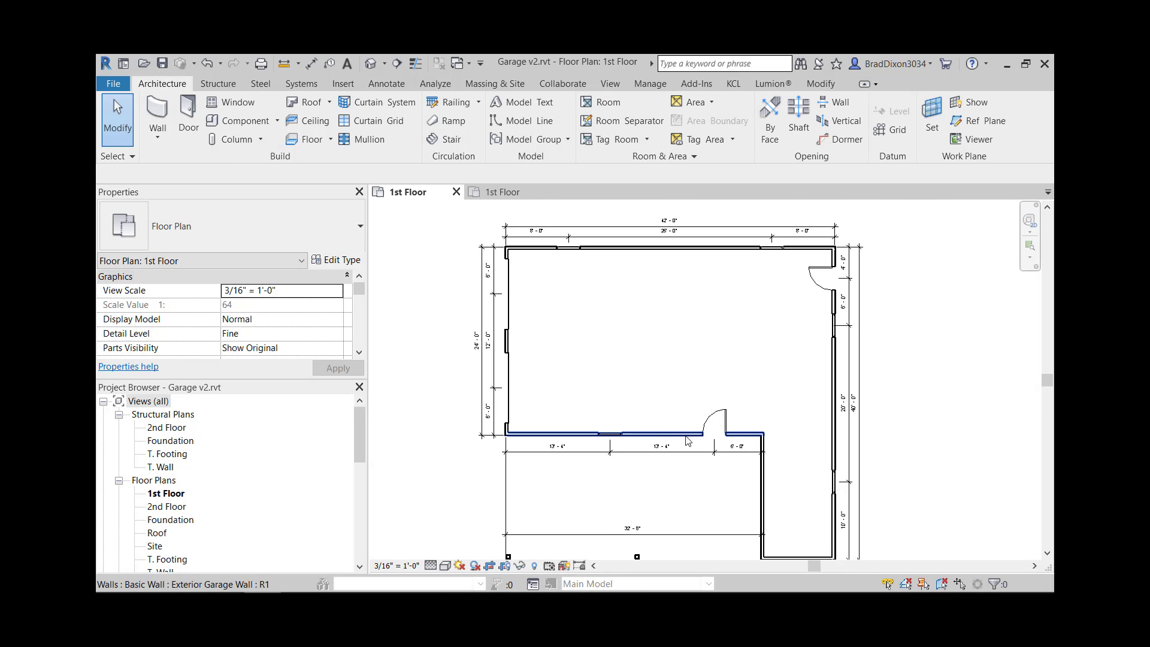
middle_click_drag(667, 446, 782, 403)
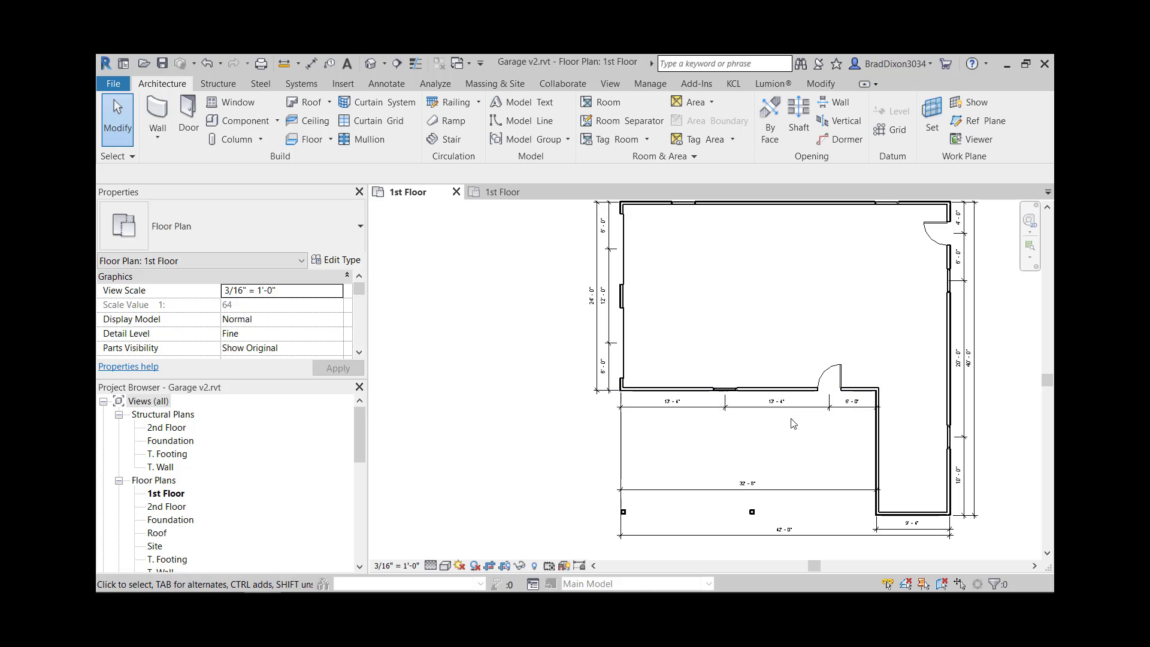
middle_click_drag(571, 405, 612, 471)
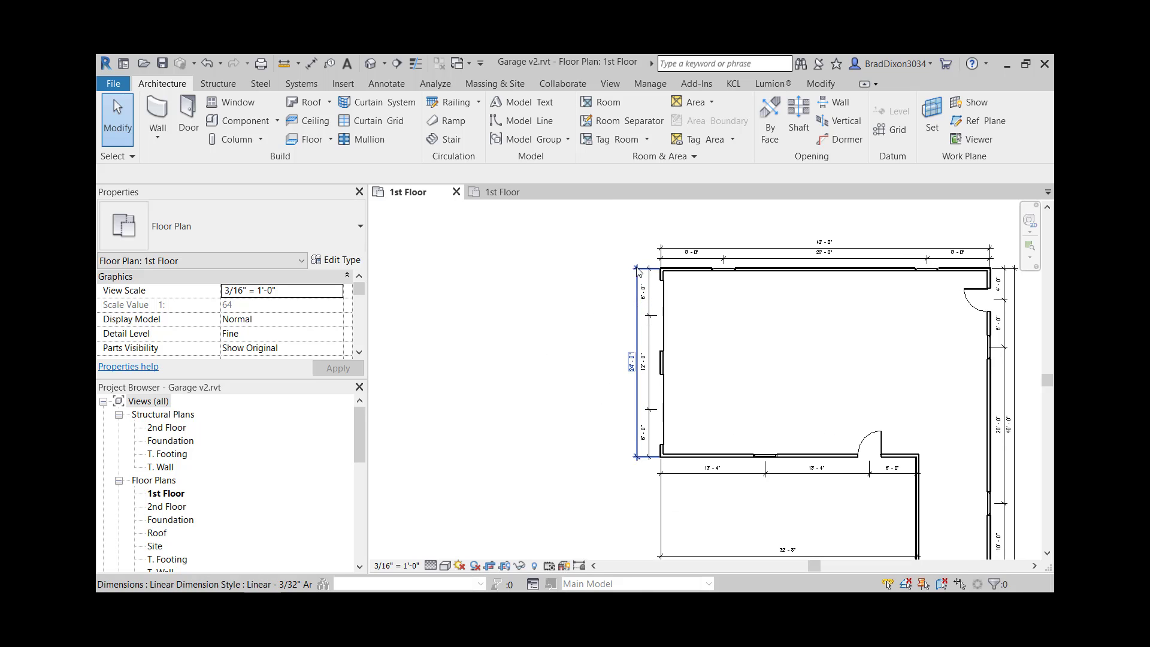
middle_click_drag(770, 277, 620, 316)
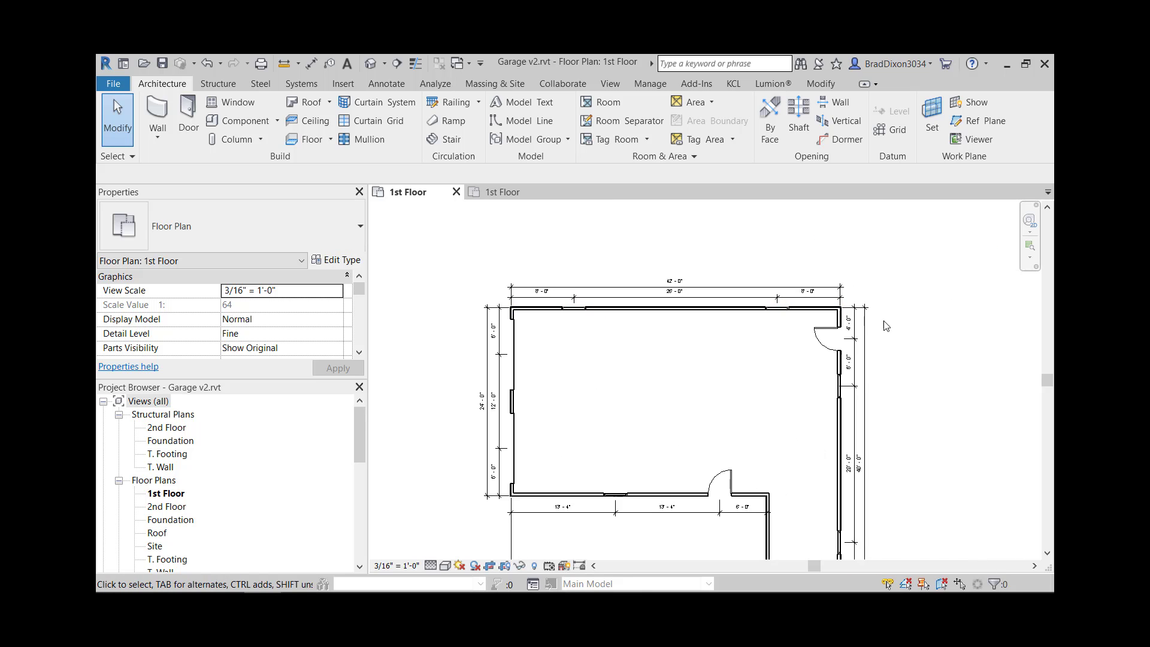
left_click(876, 290)
key("Delete")
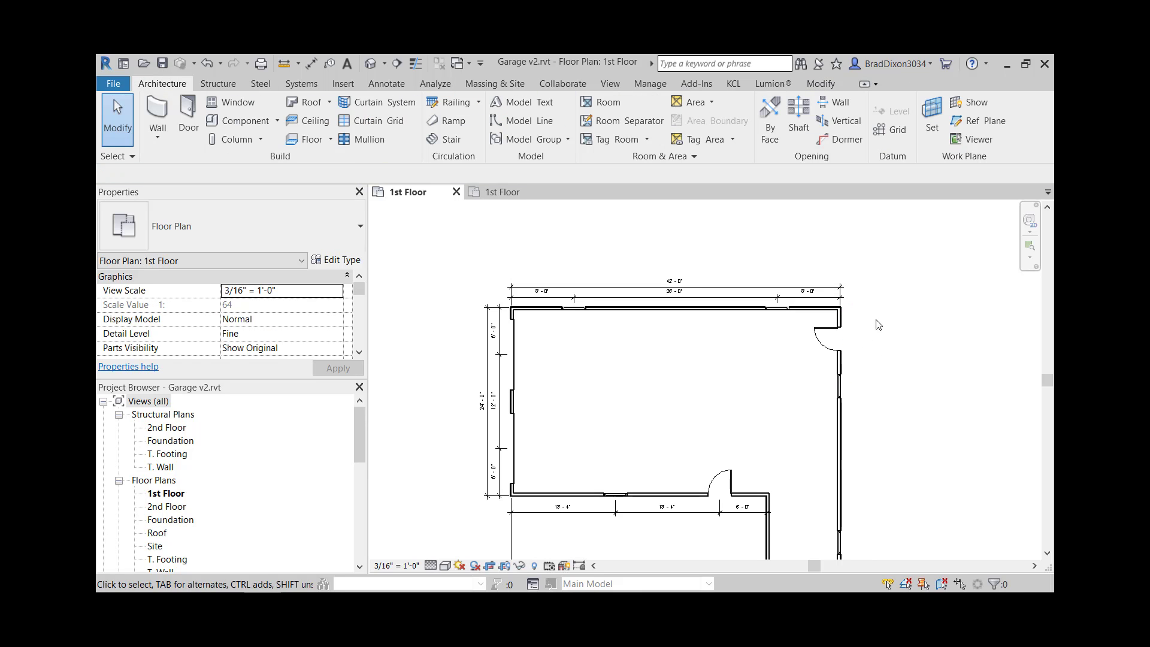
left_click(842, 293)
key("Delete")
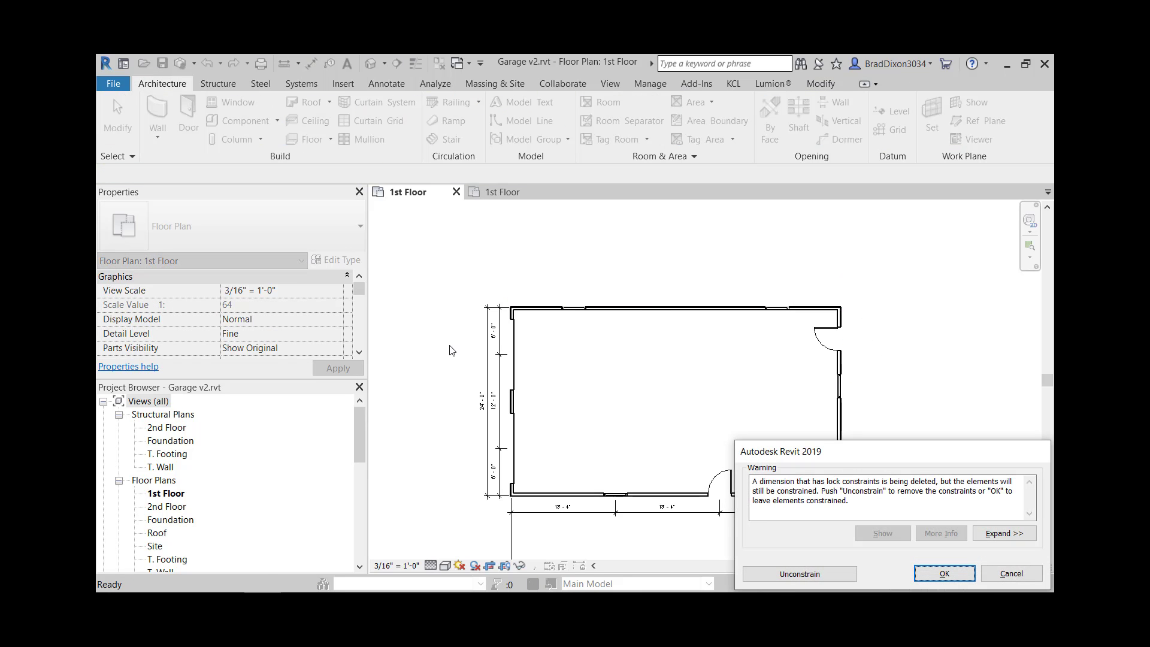
left_click(916, 575)
Delete the left wall's dimensions and the opening and 32'-8" dimensions below the lower wall, leaving the elements constrained
middle_click_drag(578, 372, 774, 286)
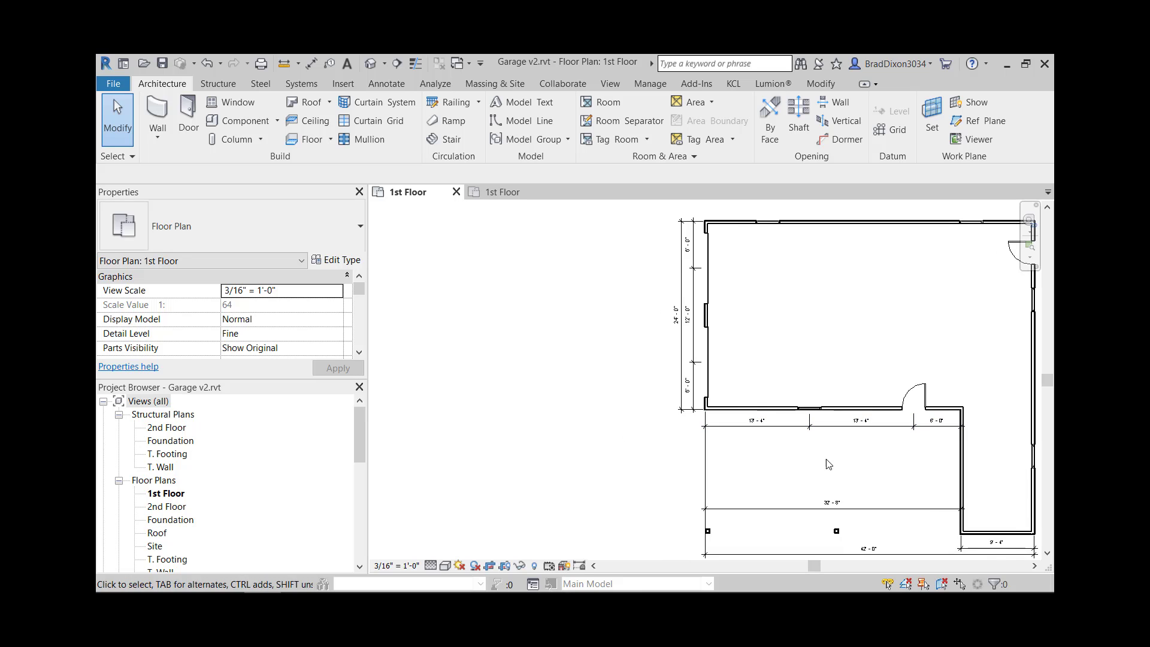
left_click(818, 428)
key("Delete")
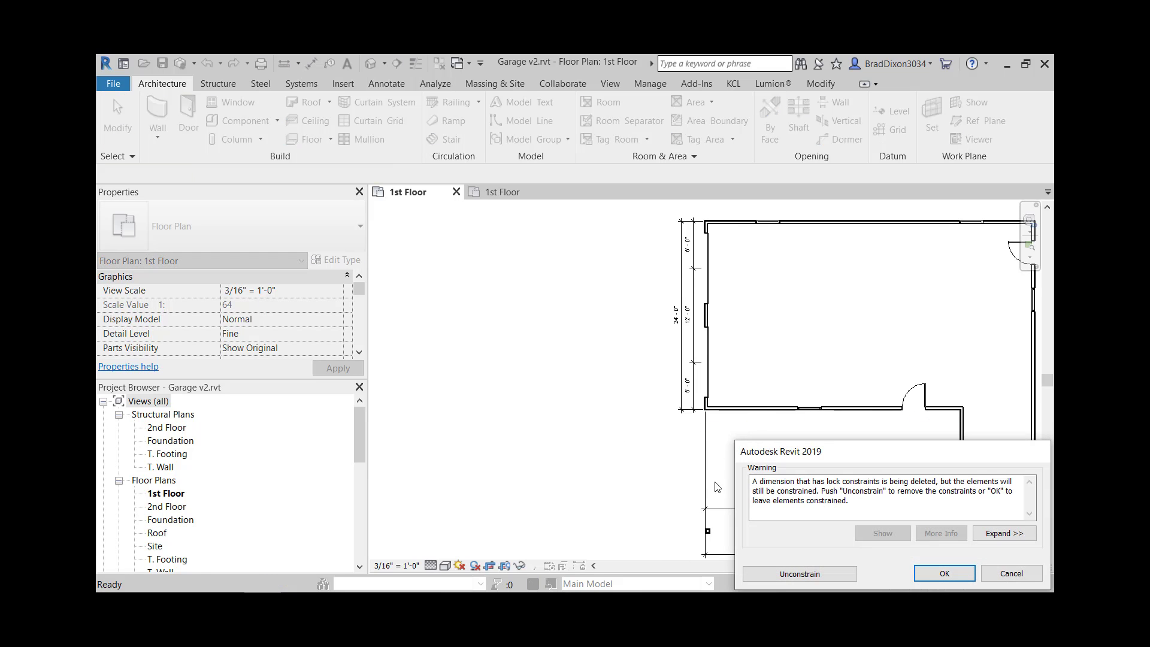
left_click(936, 576)
left_click(682, 389)
key("Delete")
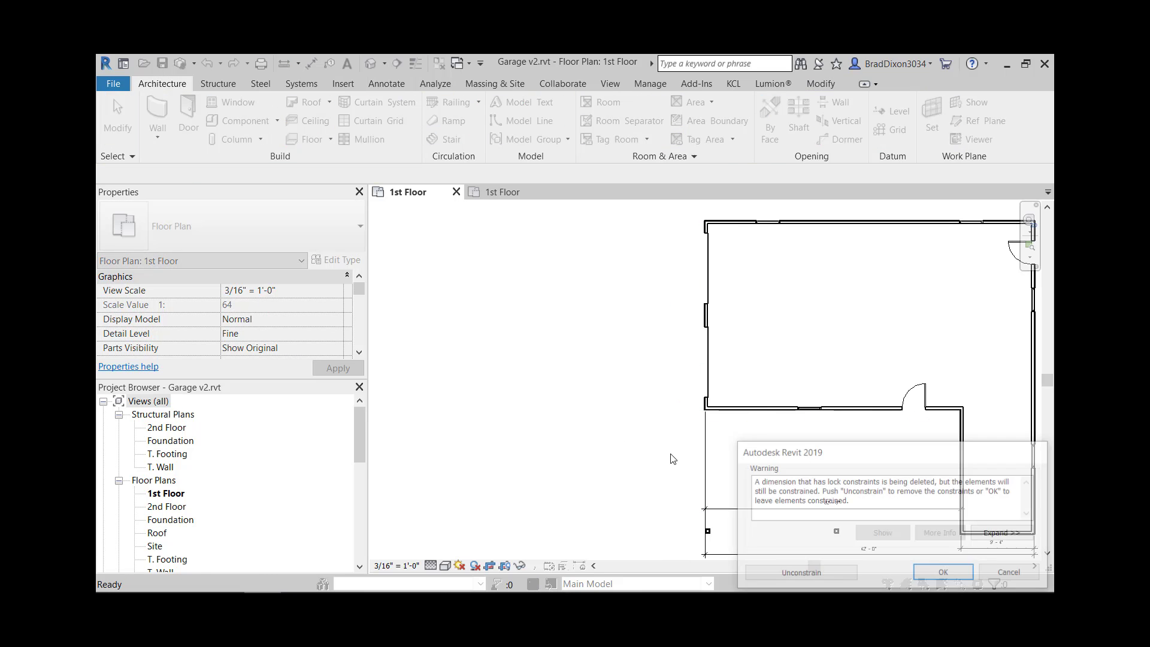
left_click(946, 573)
left_click(879, 508)
key("Delete")
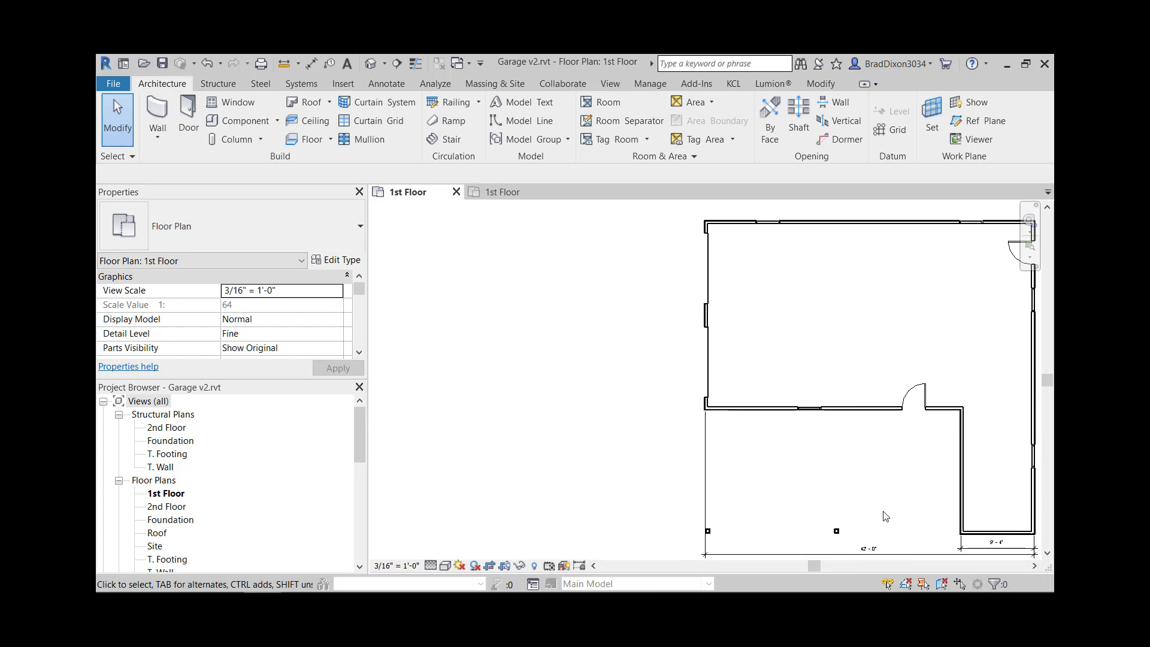
Delete the overall 42'-0" and 9'-4" dimensions at the bottom of the plan, leaving the elements constrained
middle_click_drag(888, 545, 888, 423)
left_click(889, 430)
key("Delete")
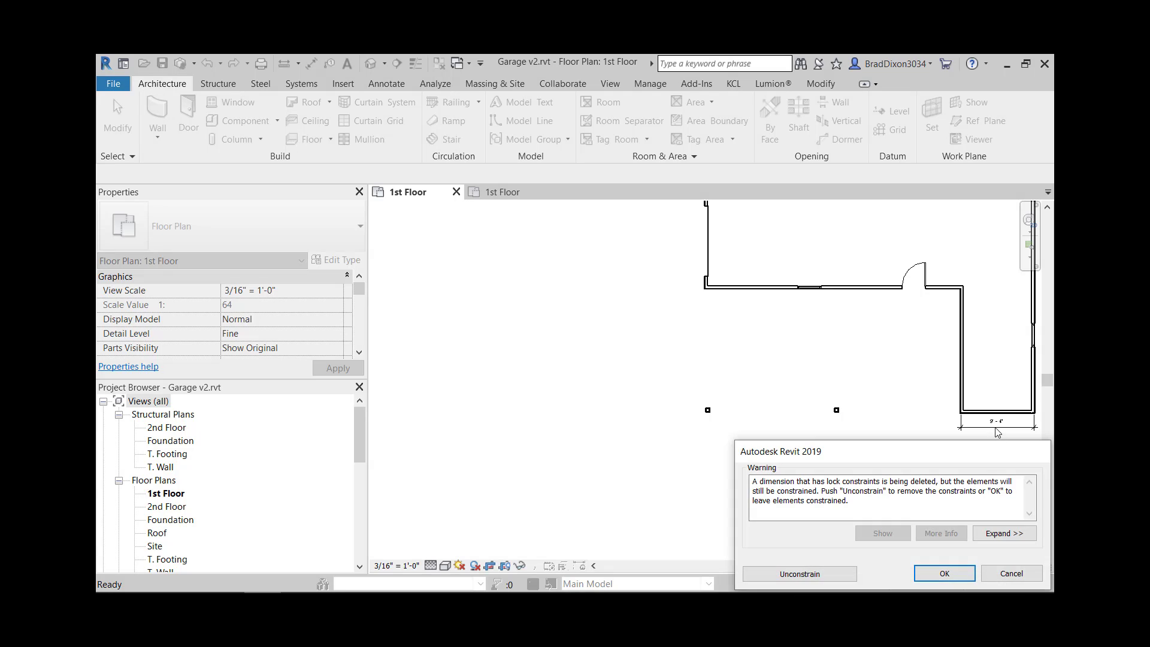
left_click(956, 579)
left_click(995, 424)
key("Delete")
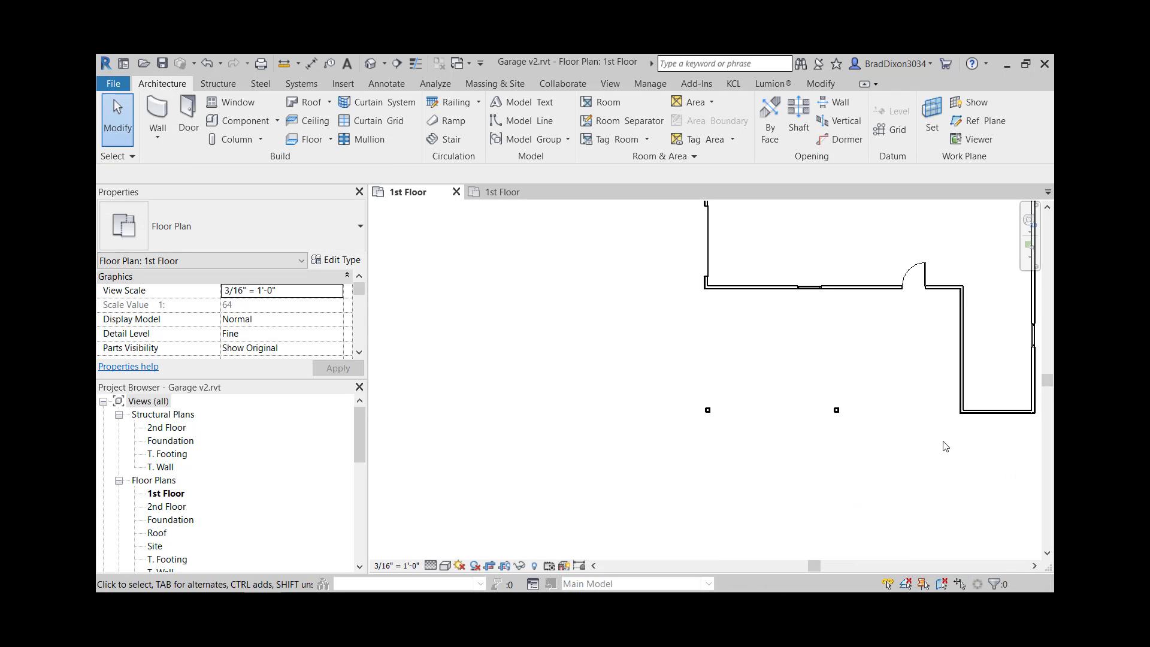
middle_click_drag(962, 441, 790, 515)
scroll(821, 445, "down", 1)
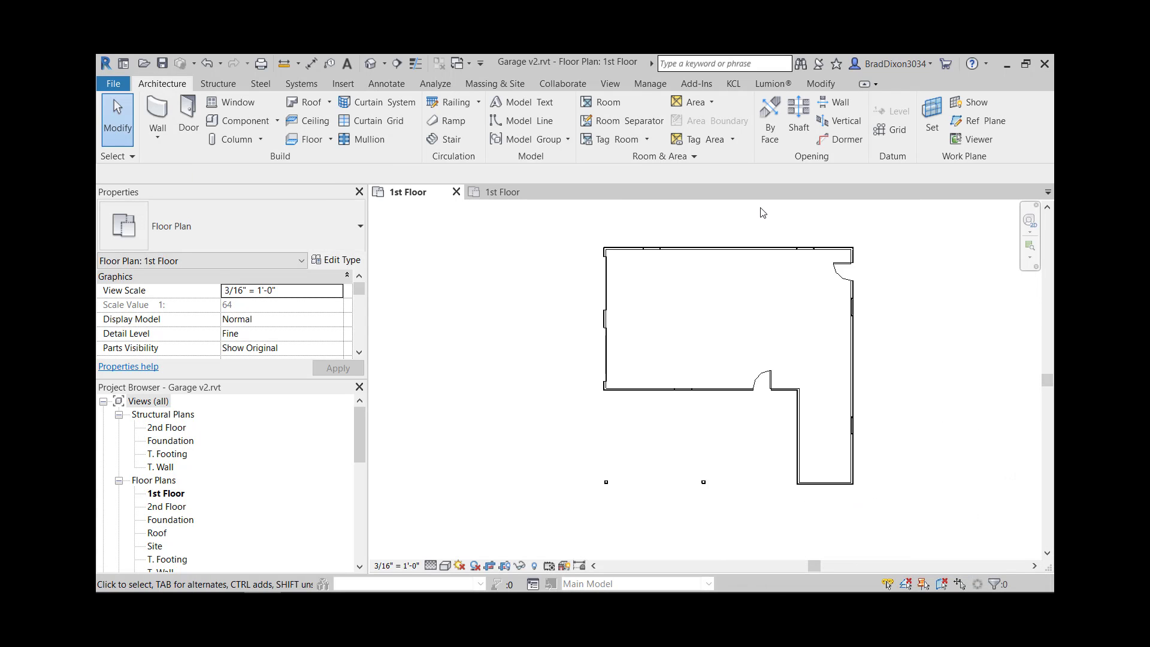
left_click(125, 133)
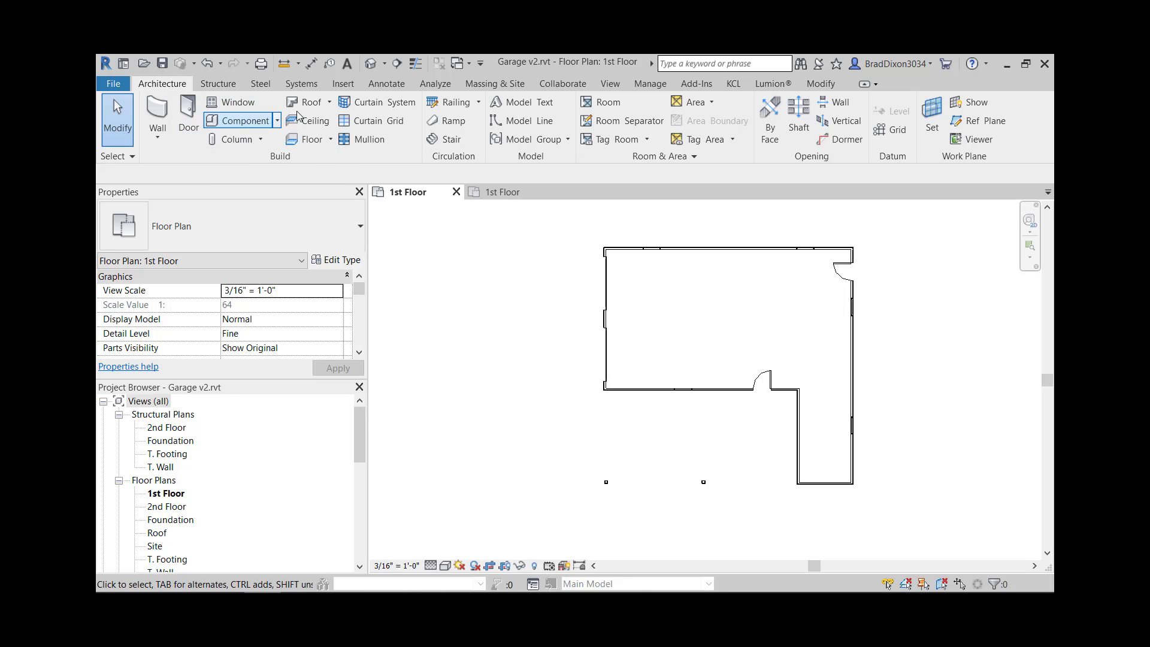
left_click(387, 83)
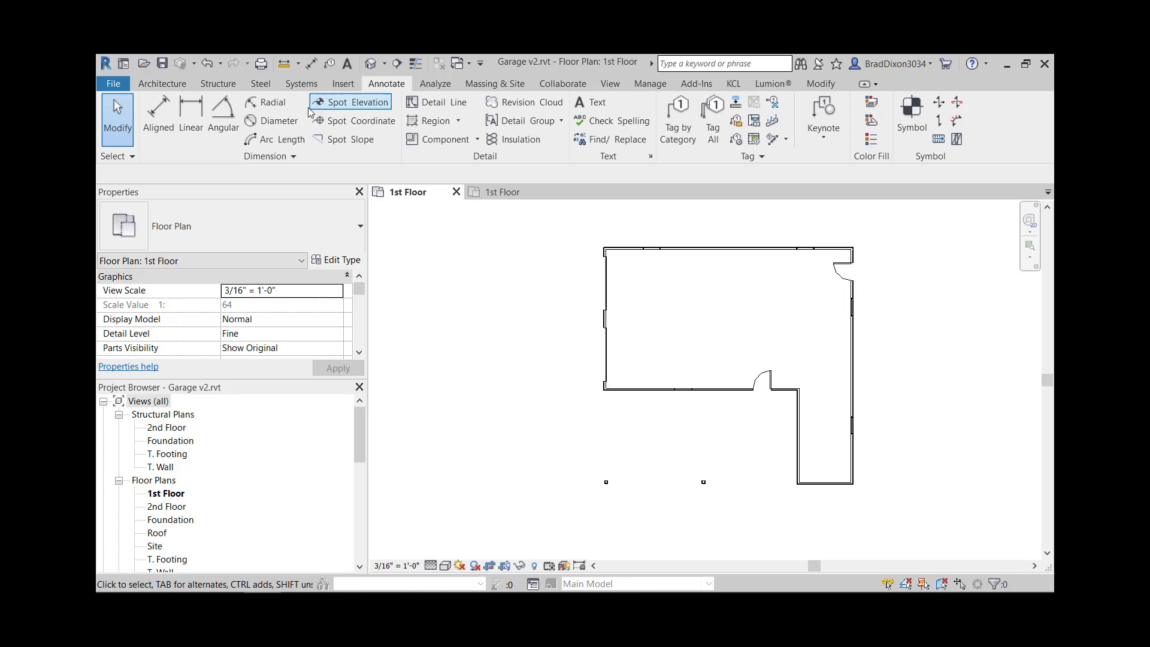
left_click(158, 118)
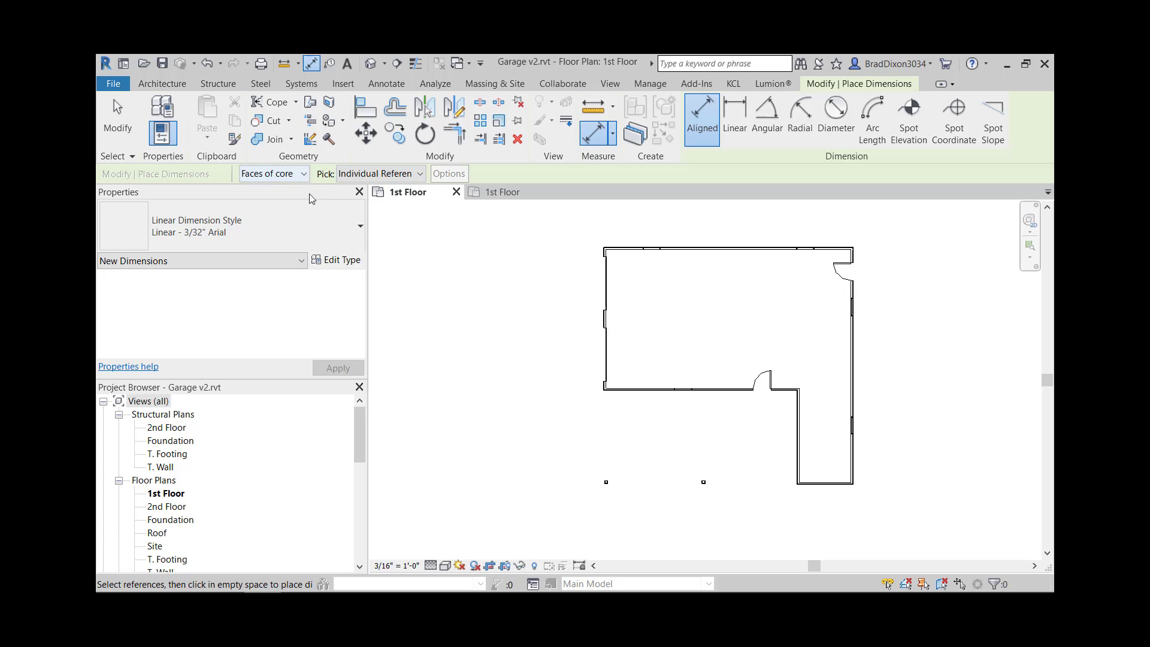
scroll(649, 268, "up", 5)
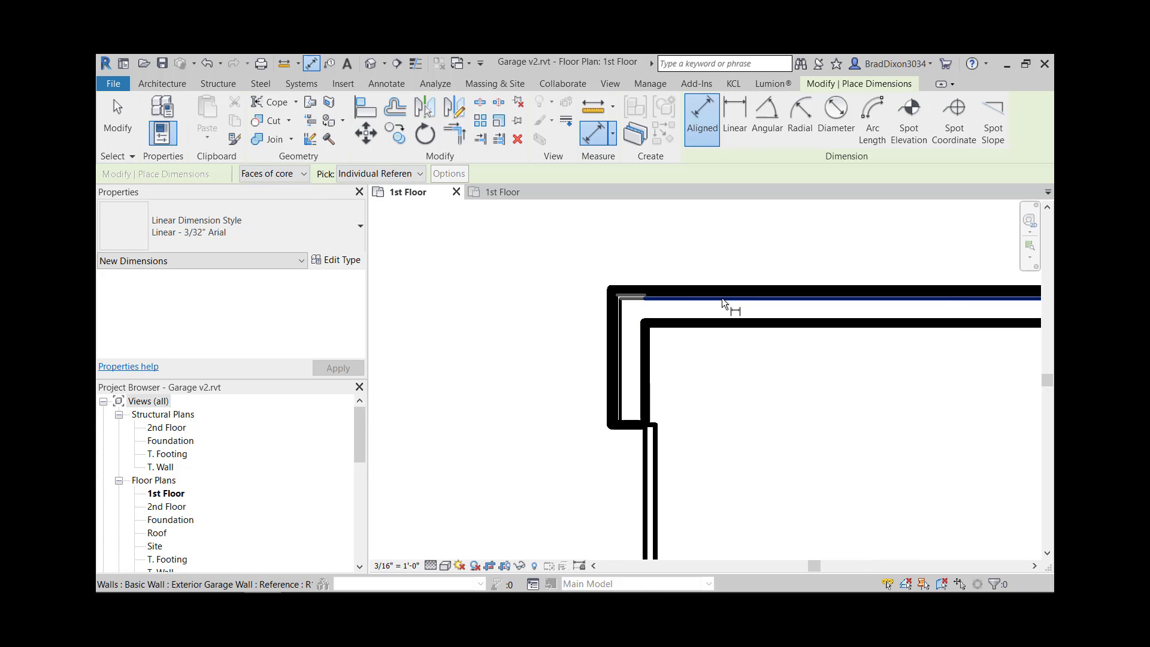
left_click(730, 297)
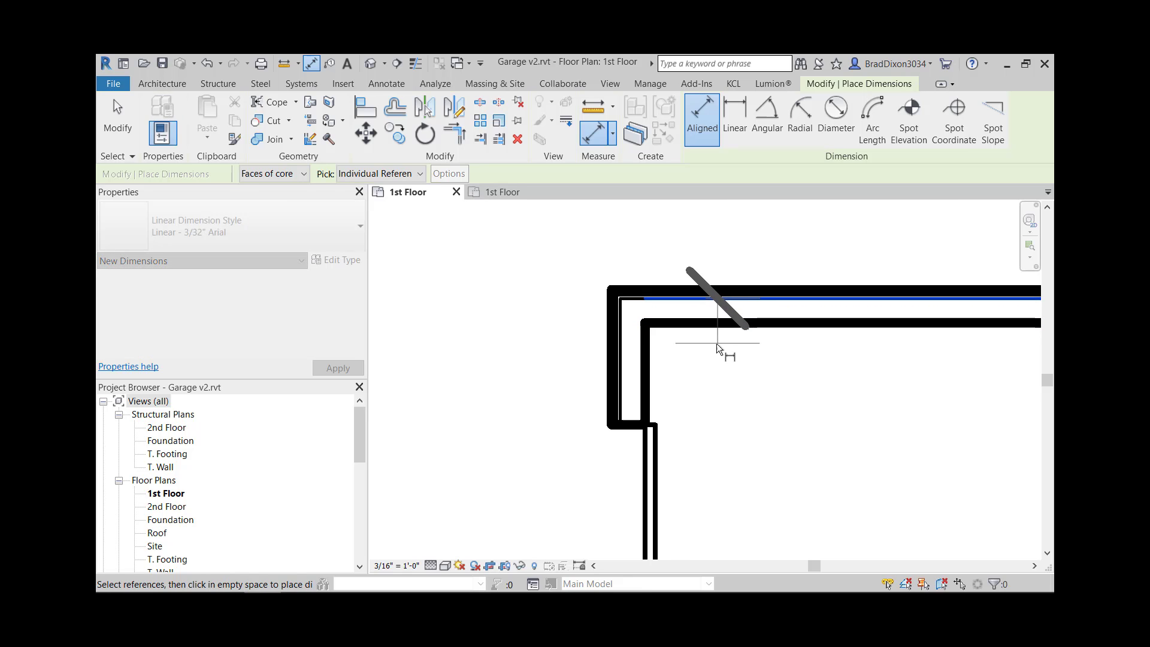
scroll(717, 345, "down", 2)
scroll(725, 390, "down", 3)
middle_click_drag(733, 491, 647, 66)
scroll(652, 282, "down", 2)
scroll(648, 296, "up", 5)
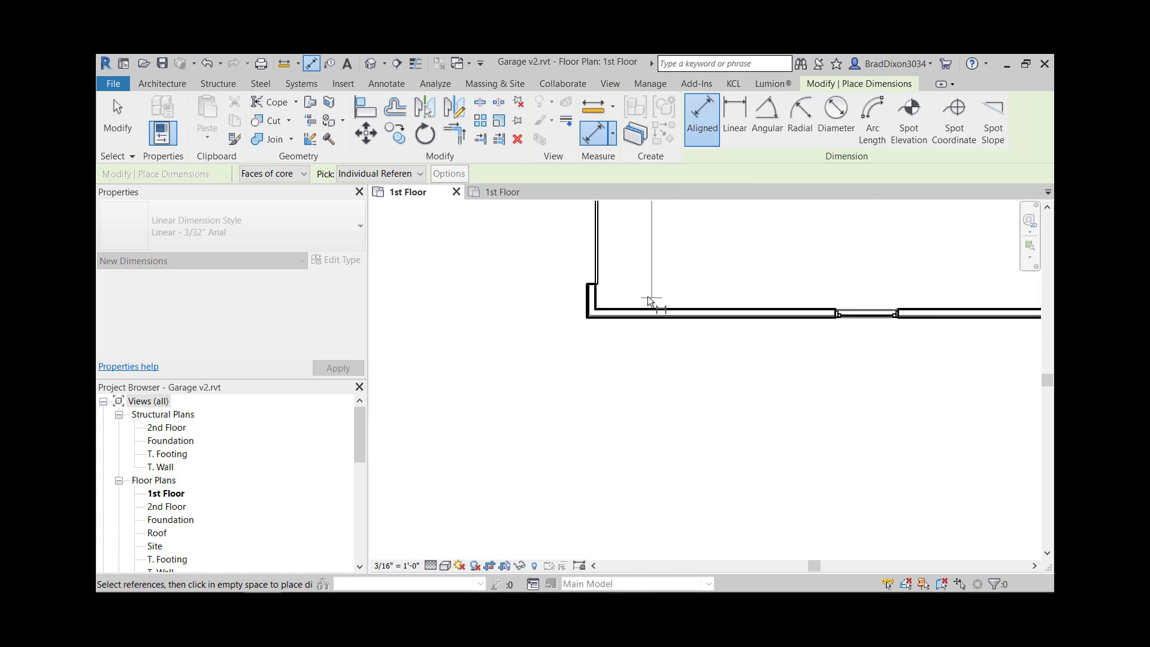
scroll(703, 361, "down", 2)
middle_click_drag(763, 372, 482, 187)
scroll(658, 300, "down", 1)
scroll(829, 368, "up", 1)
scroll(800, 367, "up", 1)
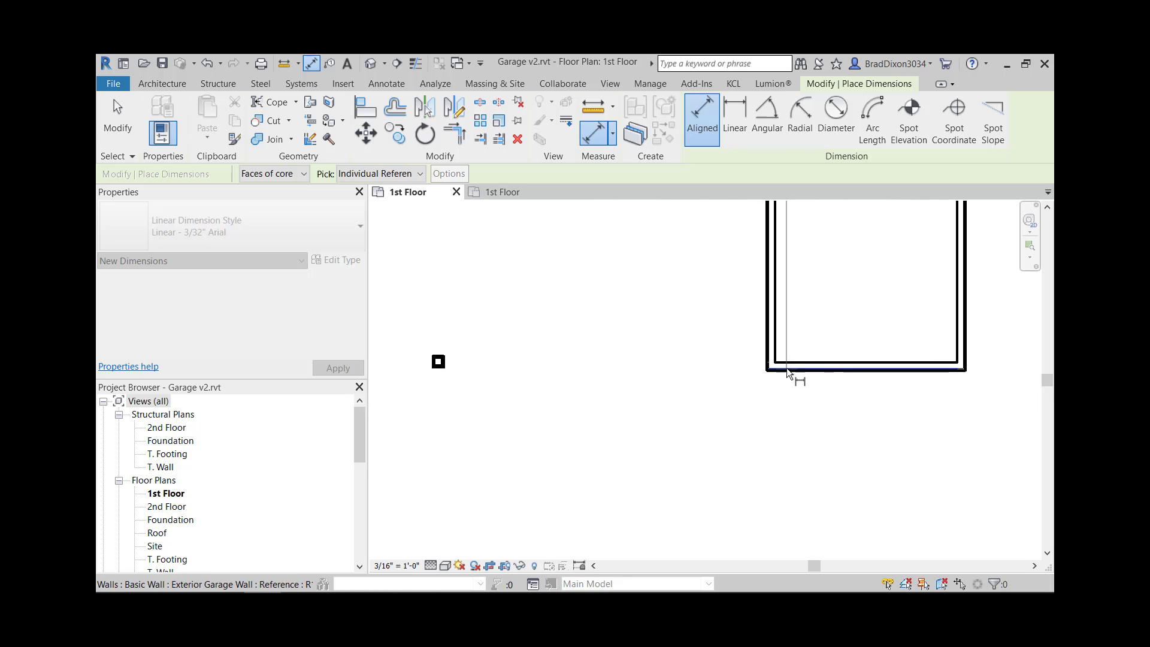
scroll(779, 373, "up", 2)
scroll(766, 369, "up", 2)
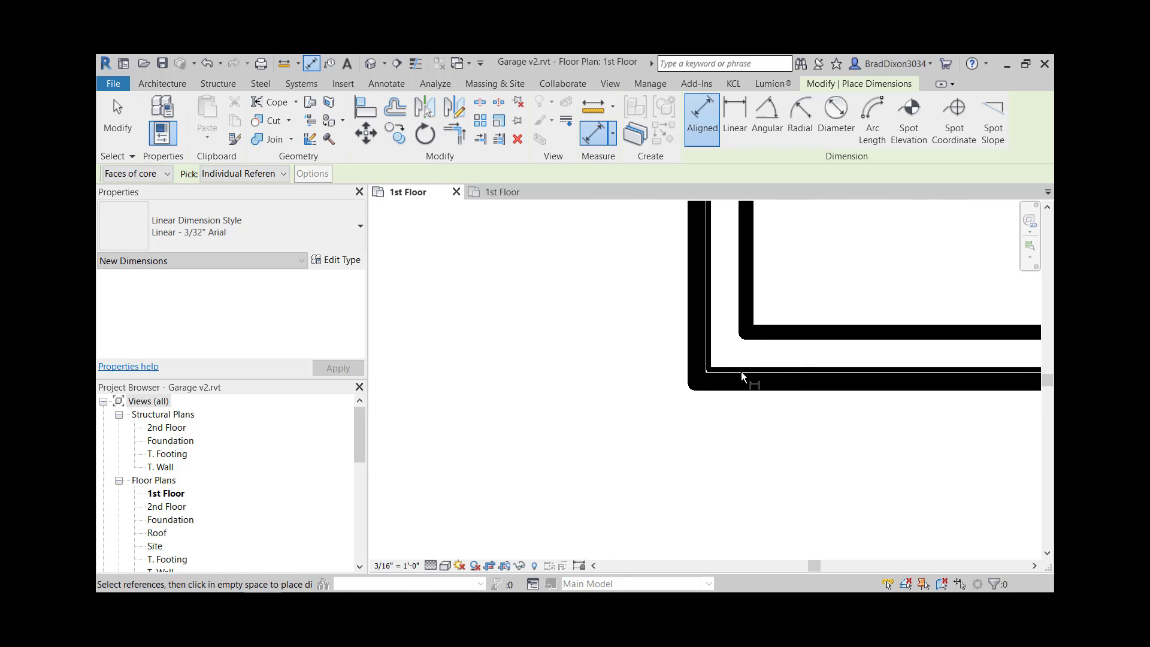
key("Escape")
key("Escape")
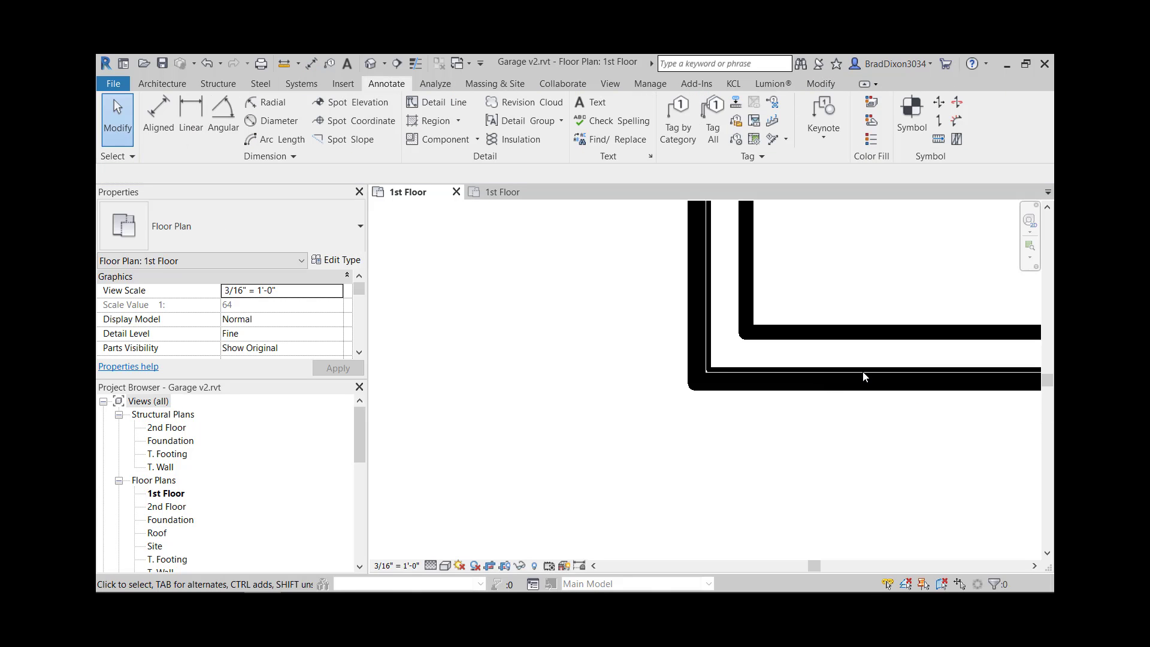
Place an overall aligned dimension between the core faces of the garage's top wall and the wing's bottom wall, left of the plan
left_click(159, 116)
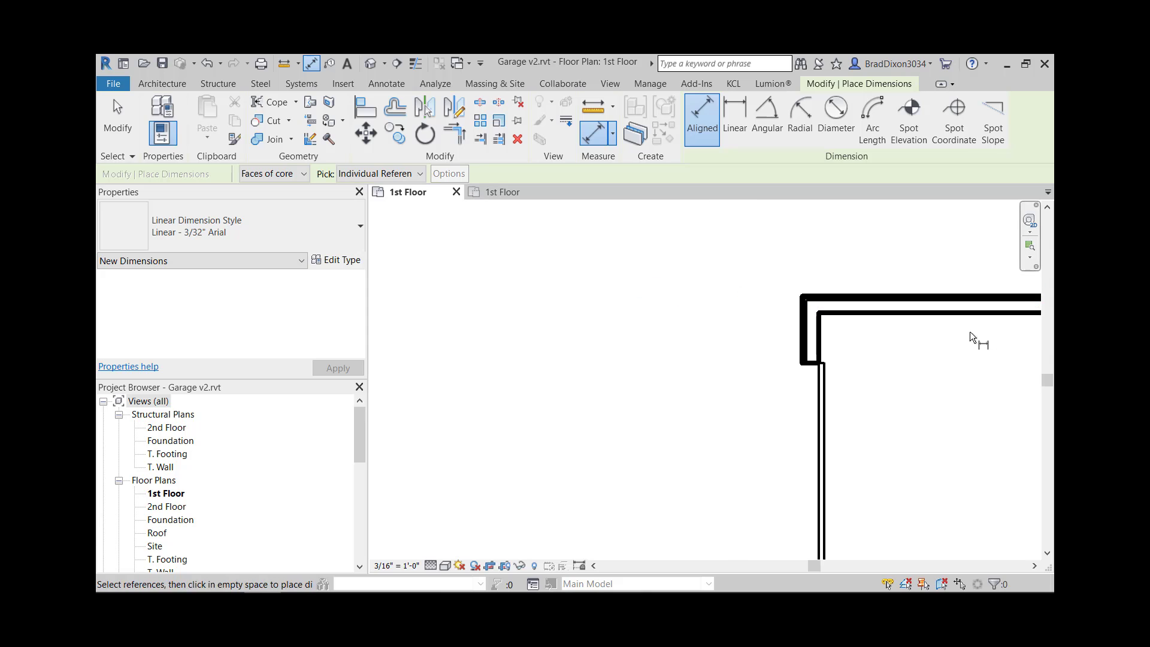
middle_click_drag(970, 332, 892, 328)
scroll(862, 285, "down", 1)
scroll(793, 285, "up", 4)
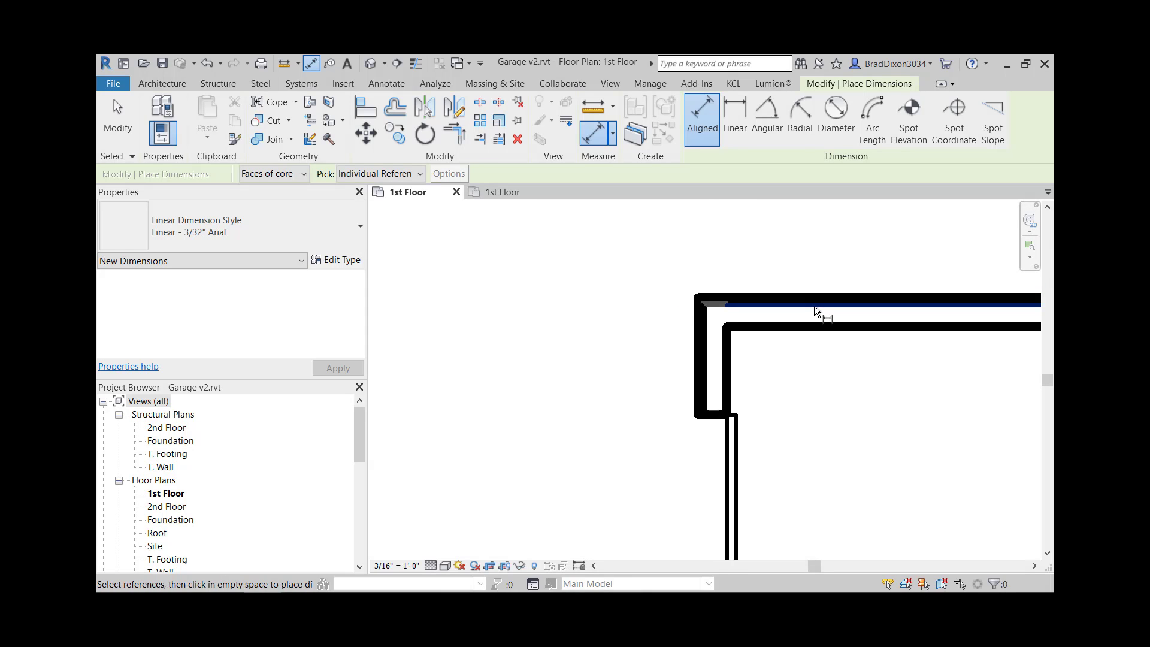
left_click(803, 302)
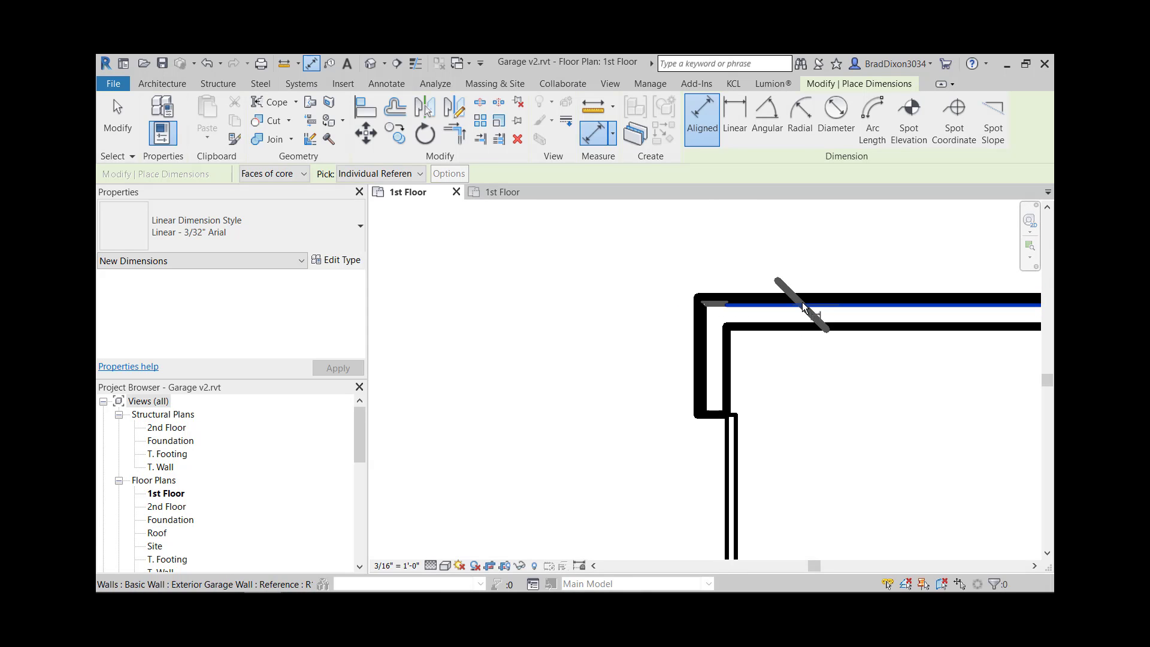
scroll(803, 302, "down", 3)
scroll(788, 359, "down", 3)
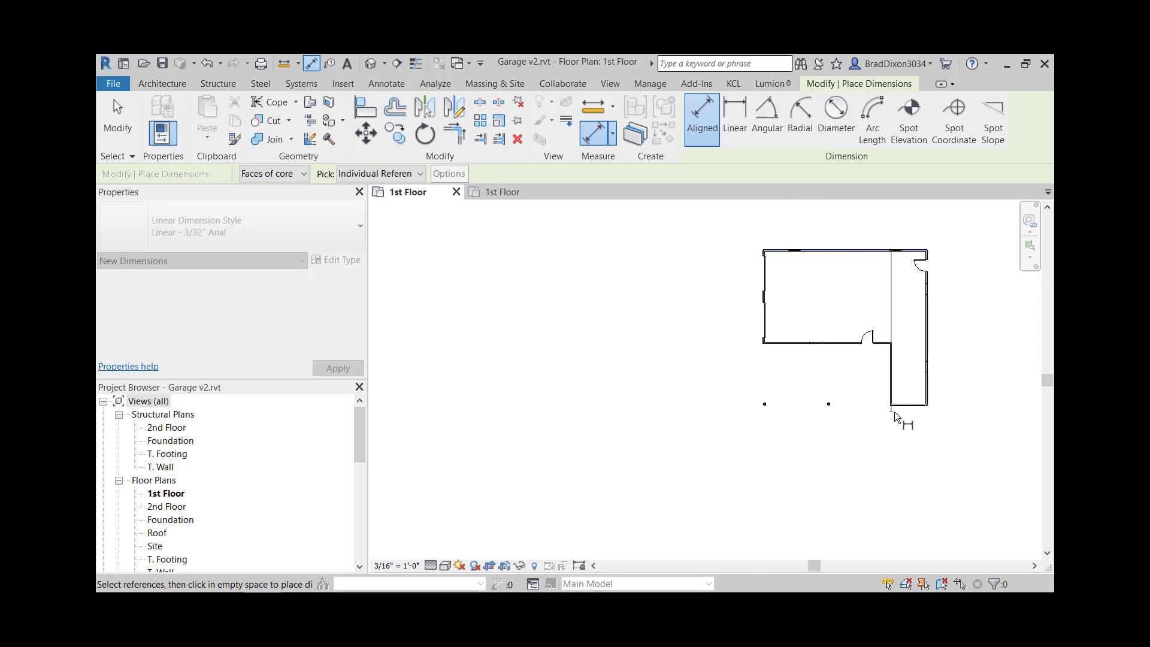
scroll(898, 419, "up", 6)
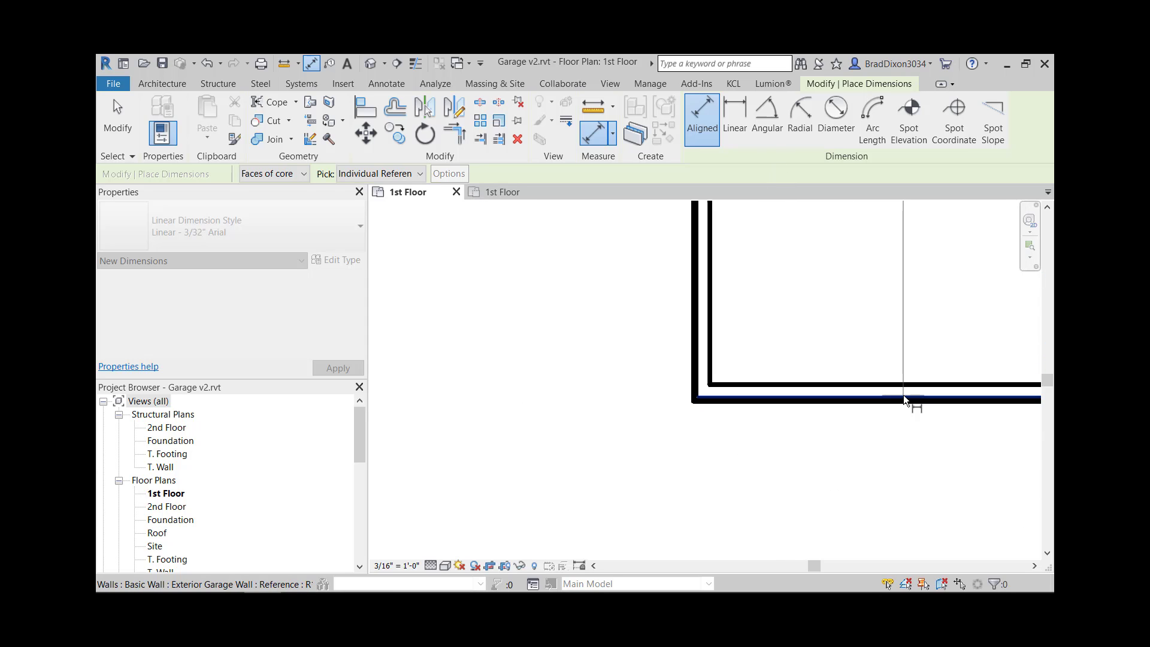
scroll(605, 393, "down", 3)
scroll(497, 390, "down", 2)
middle_click_drag(479, 387, 975, 390)
middle_click_drag(875, 377, 594, 380)
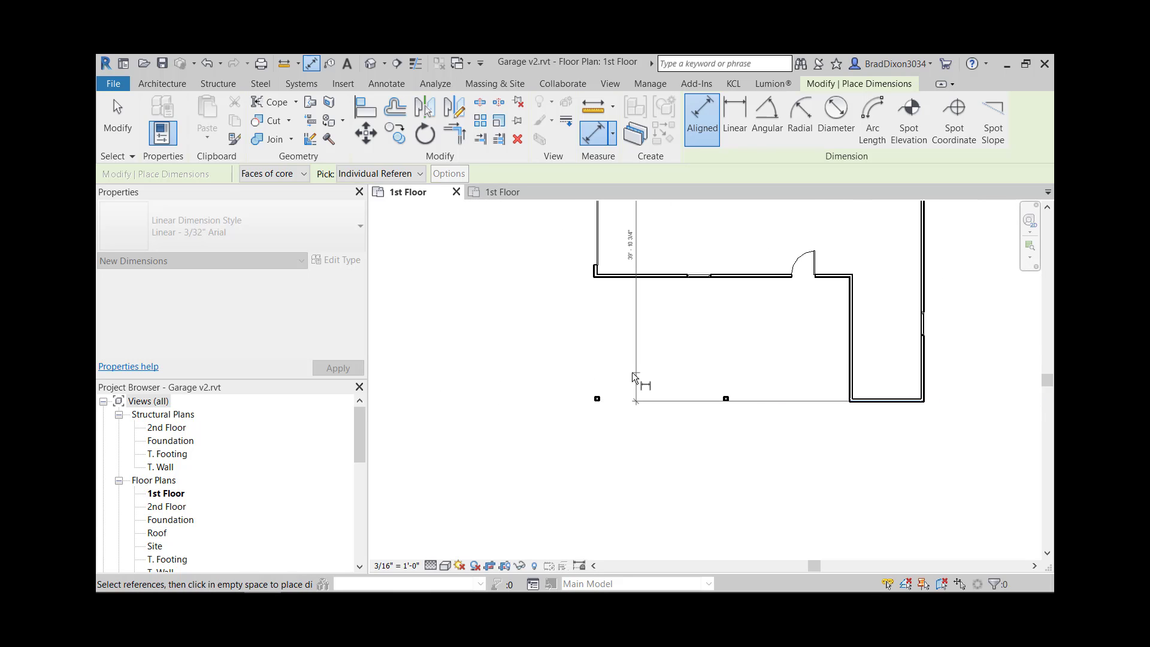
left_click(566, 376)
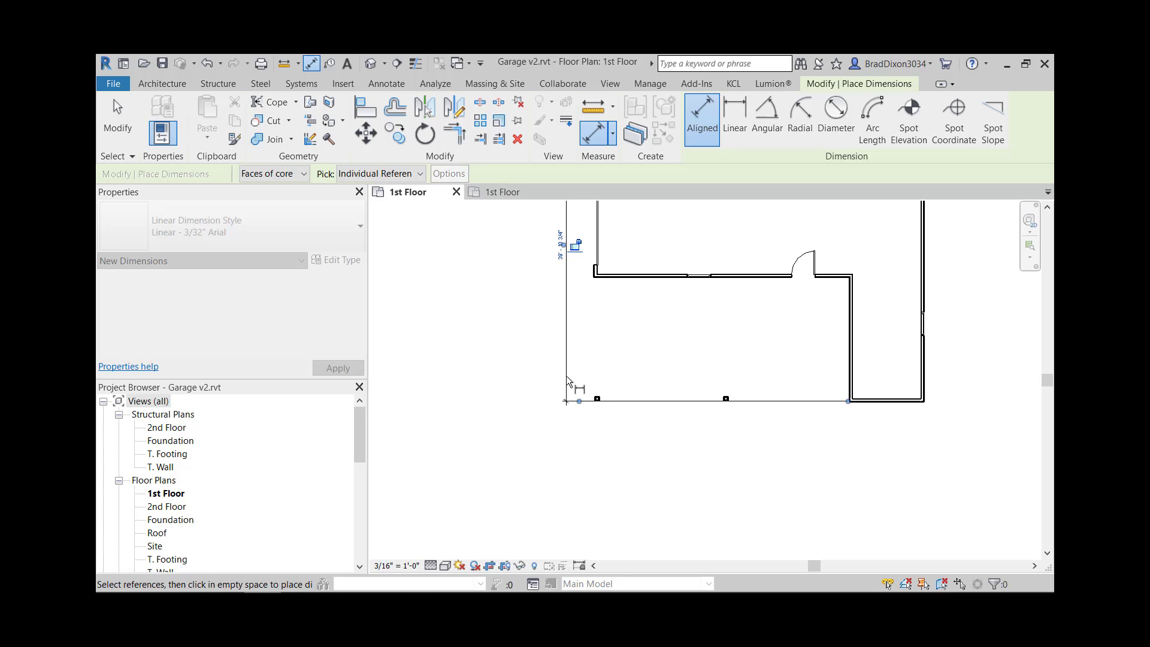
key("Escape")
key("Escape")
Set the floor plan's view scale to 1" = 1'-0"
scroll(870, 409, "up", 5)
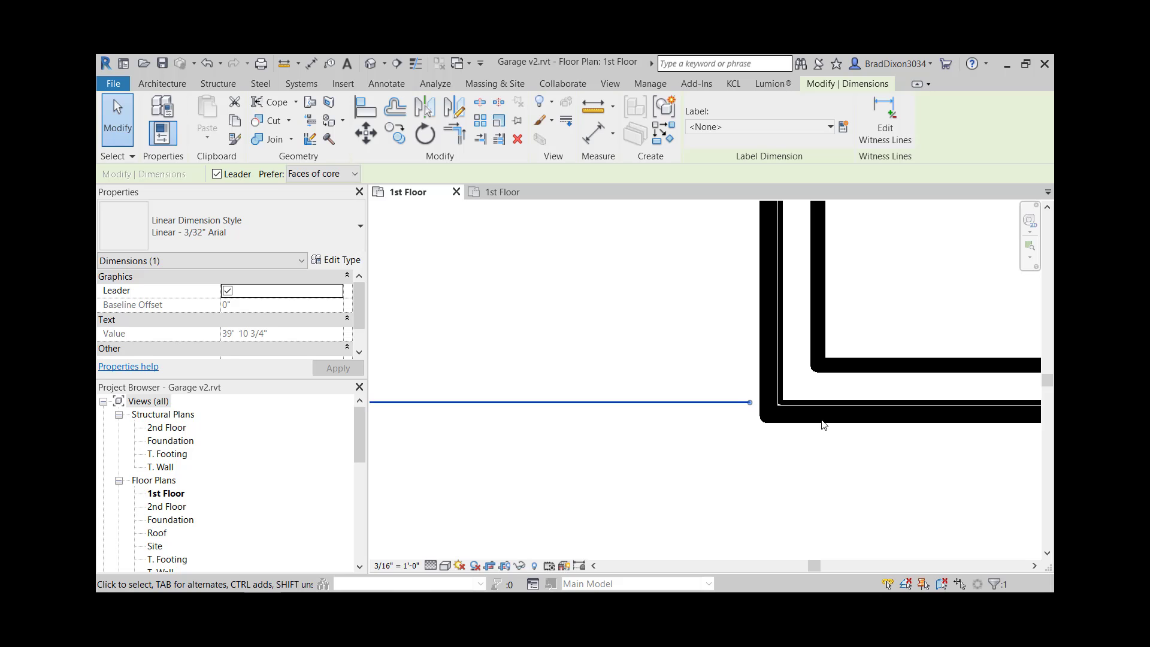
left_click(400, 566)
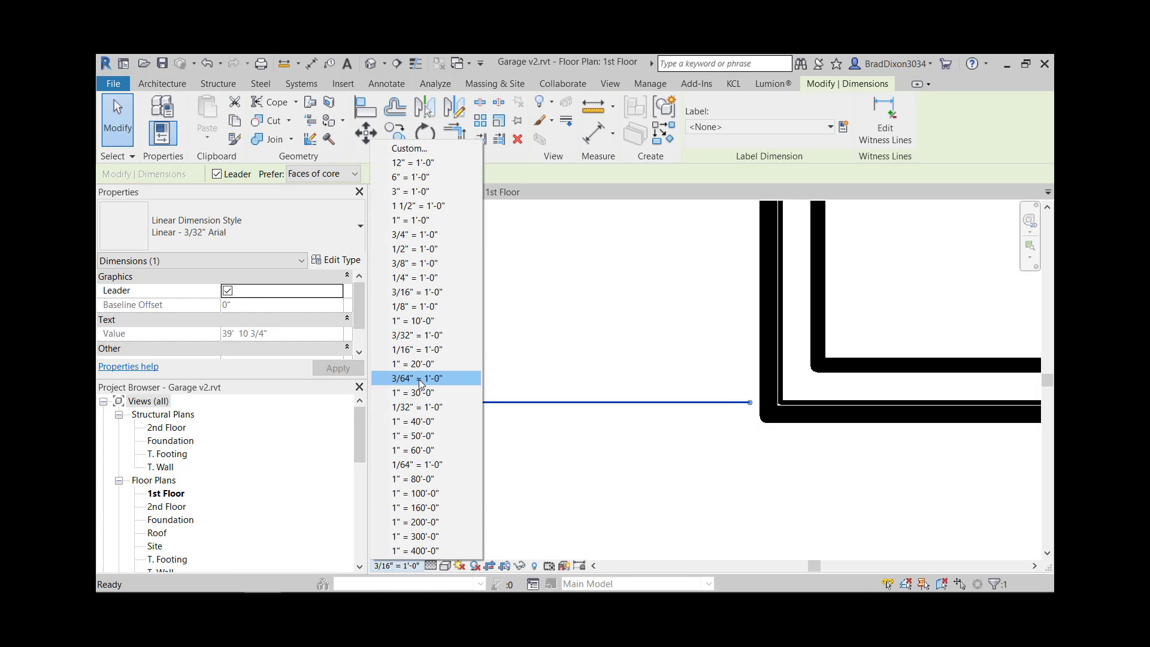
left_click(423, 221)
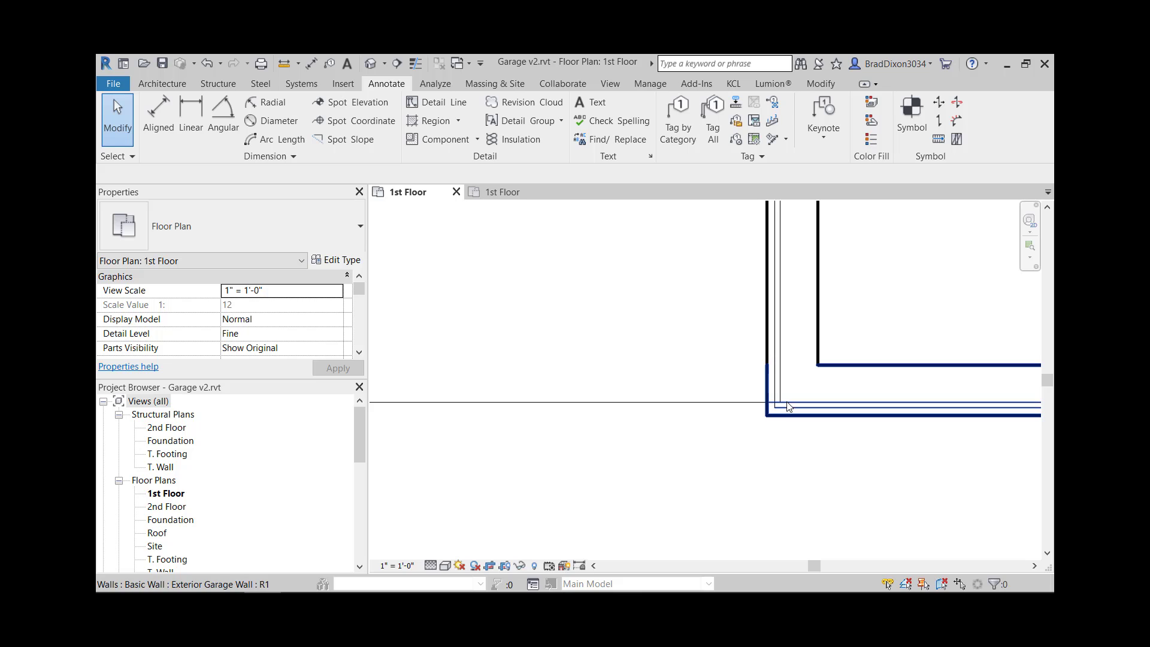
Examine the overall vertical dimension's text and where its witness lines meet the wall layers at the garage corners
scroll(749, 405, "down", 6)
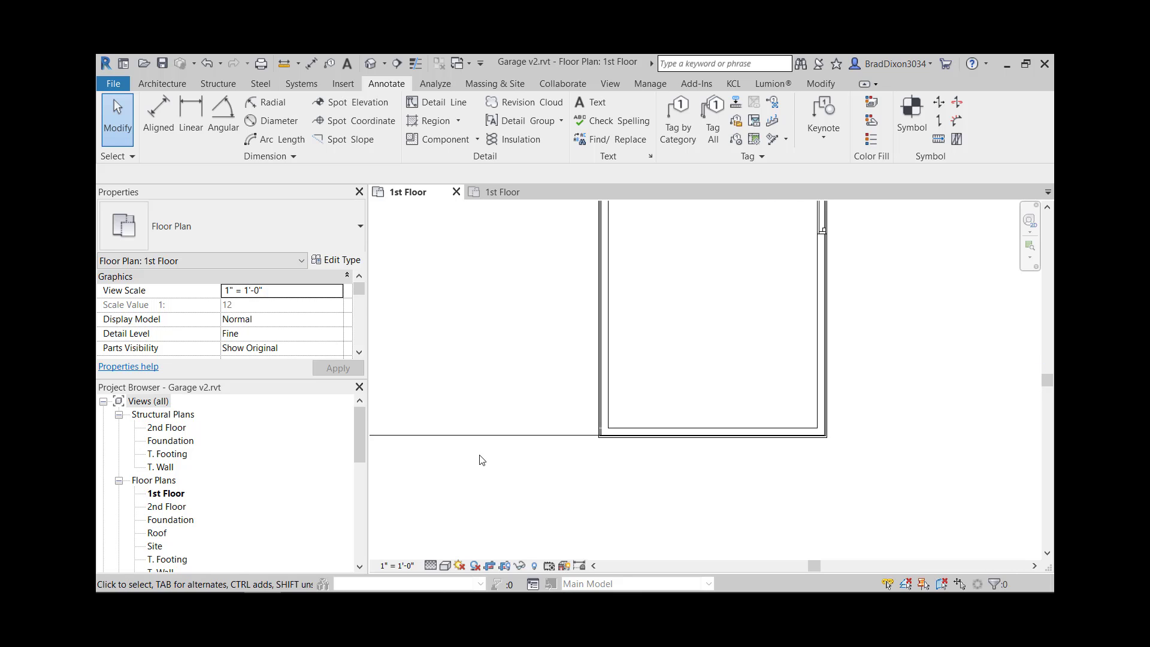
middle_click_drag(544, 469, 1034, 429)
scroll(694, 306, "up", 8)
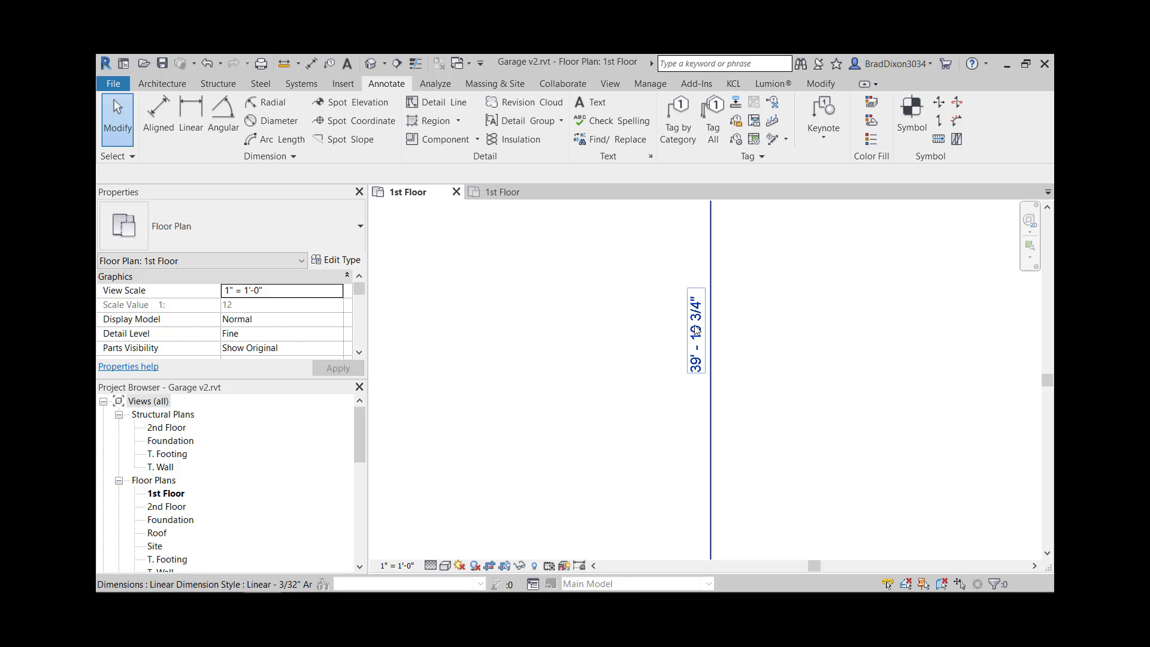
scroll(717, 338, "down", 3)
middle_click_drag(873, 257, 808, 521)
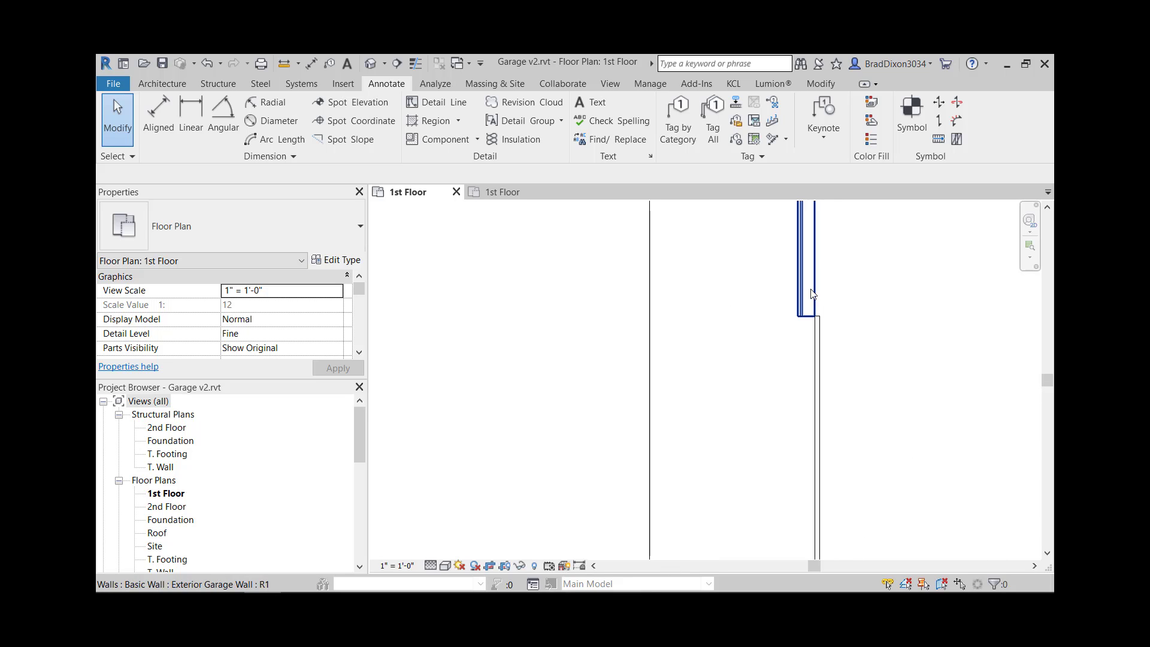
middle_click_drag(811, 270, 810, 539)
middle_click_drag(810, 292, 779, 483)
scroll(779, 479, "down", 3)
scroll(772, 388, "up", 8)
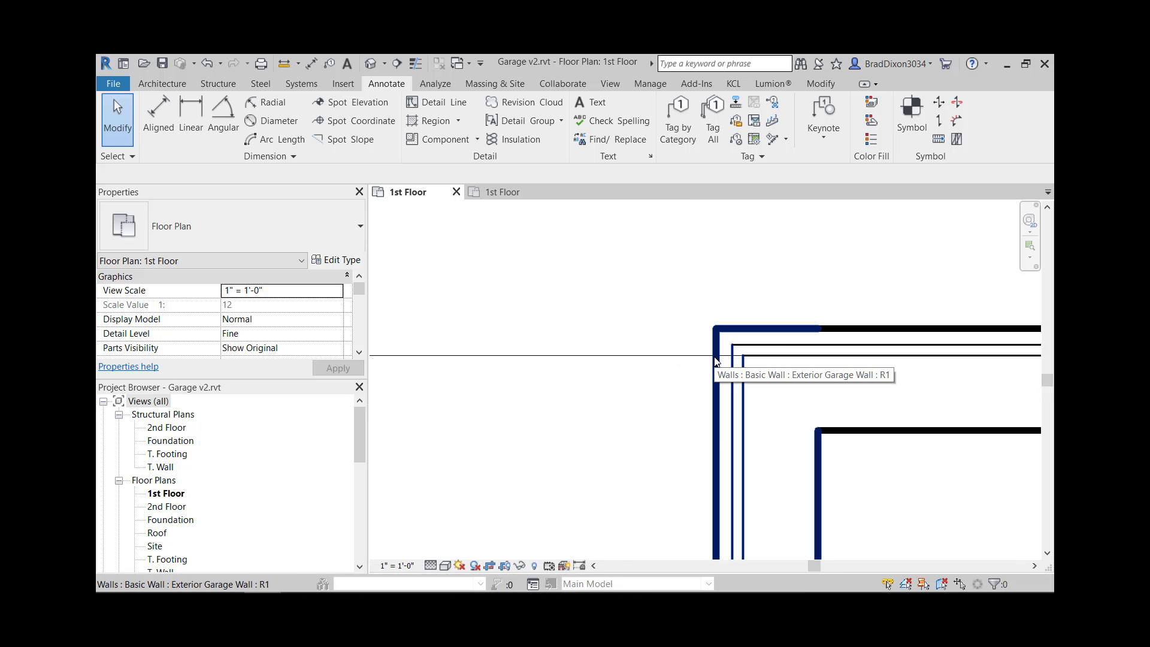
scroll(716, 360, "down", 2)
scroll(636, 409, "down", 2)
scroll(633, 409, "down", 1)
middle_click_drag(633, 512, 641, 431)
scroll(642, 432, "down", 5)
scroll(641, 433, "down", 3)
middle_click_drag(655, 512, 653, 381)
scroll(744, 547, "down", 2)
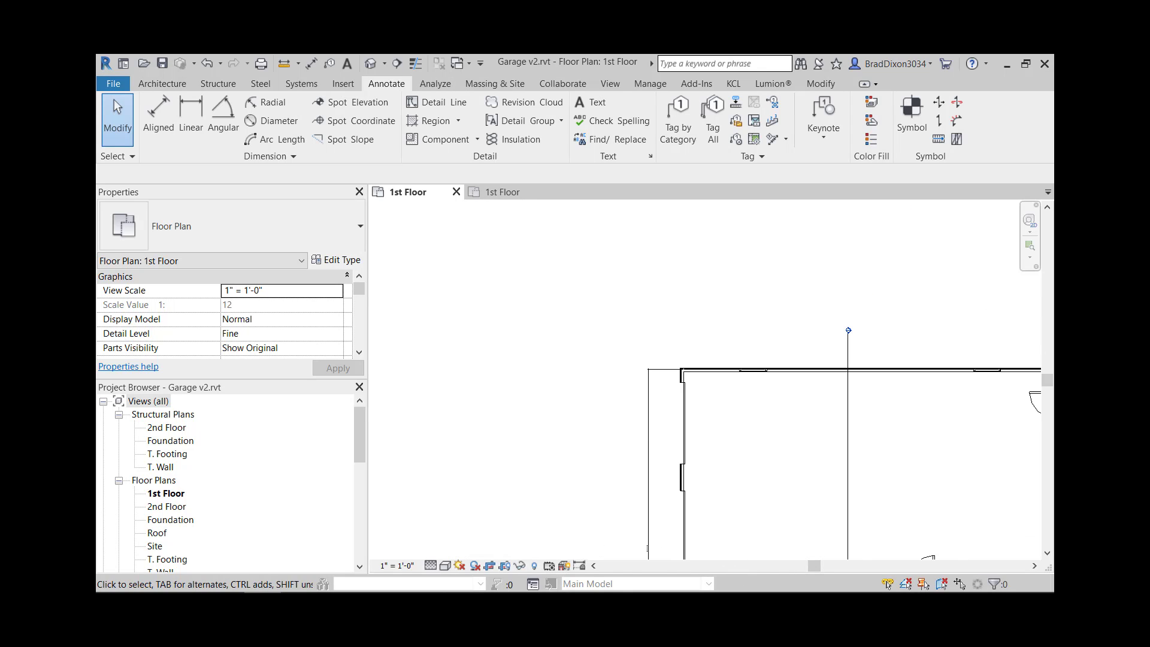
middle_click_drag(737, 495, 722, 384)
middle_click_drag(743, 443, 714, 496)
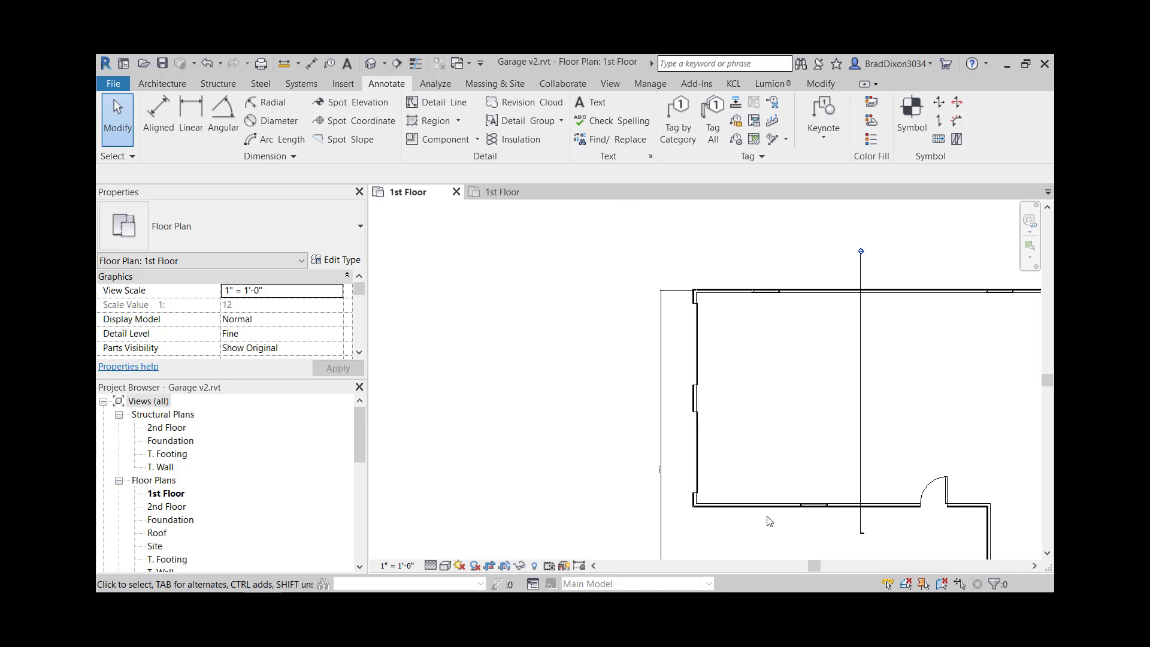
Add an aligned dimension string through the core faces of the top wall, main lower wall and wing's bottom wall, inside the overall dimension
left_click(158, 114)
scroll(699, 293, "up", 4)
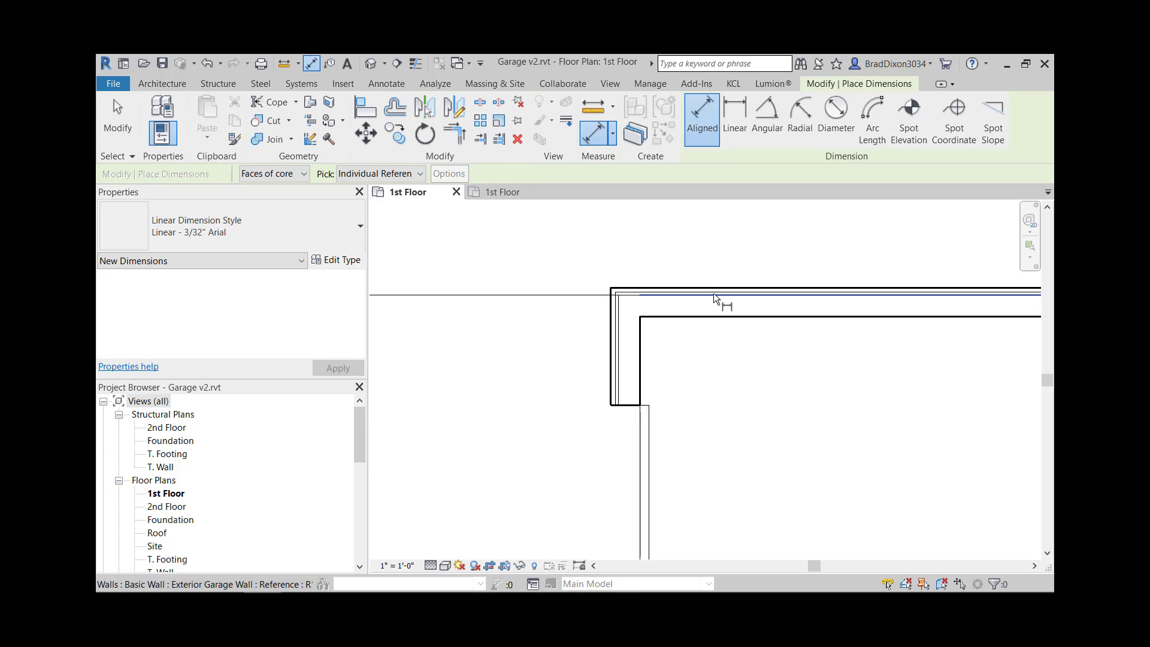
left_click(722, 295)
scroll(724, 398, "down", 3)
scroll(772, 397, "up", 3)
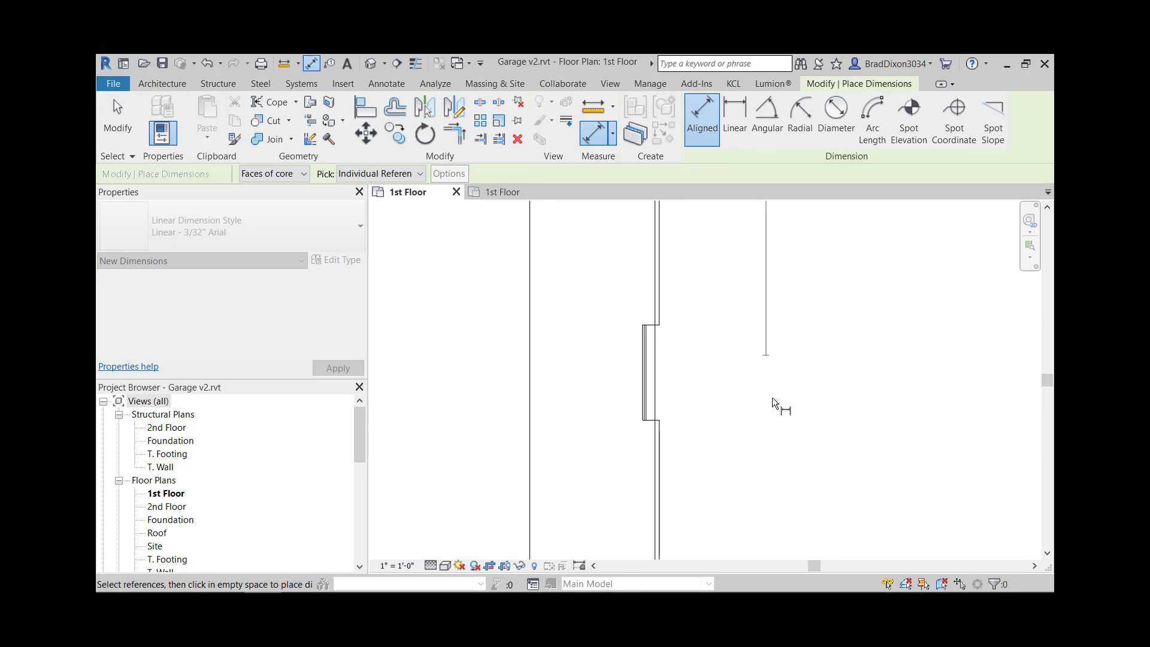
scroll(756, 375, "up", 3)
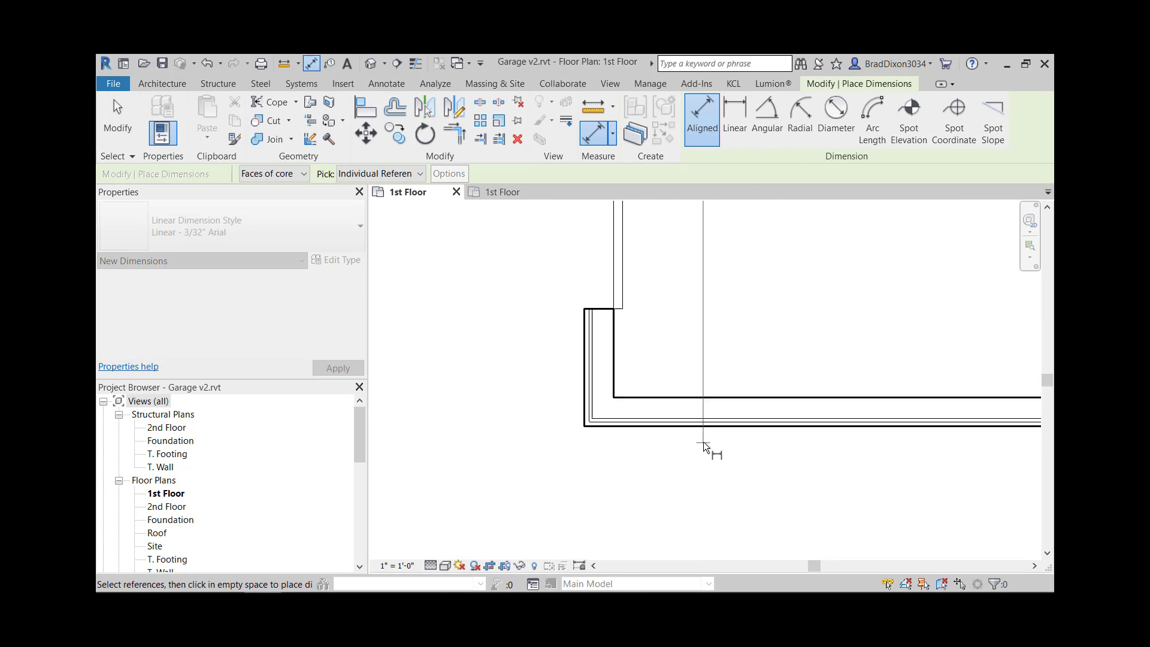
scroll(743, 418, "up", 3)
left_click(748, 413)
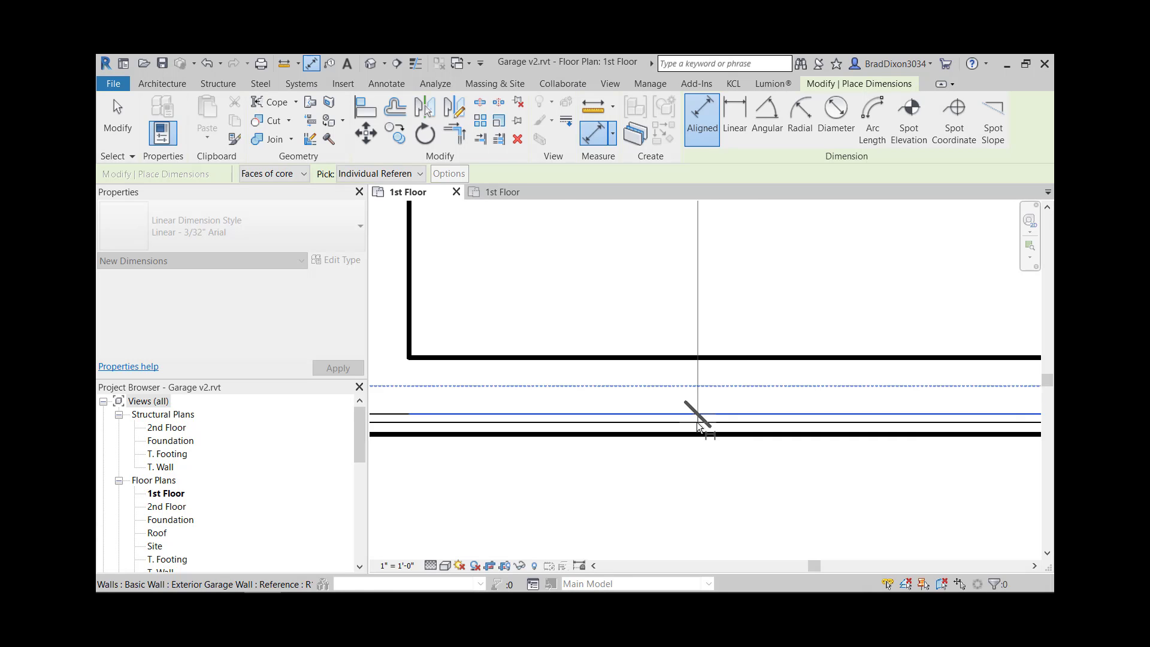
scroll(716, 427, "down", 3)
middle_click_drag(734, 505, 738, 204)
scroll(827, 354, "down", 3)
middle_click_drag(855, 413, 799, 416)
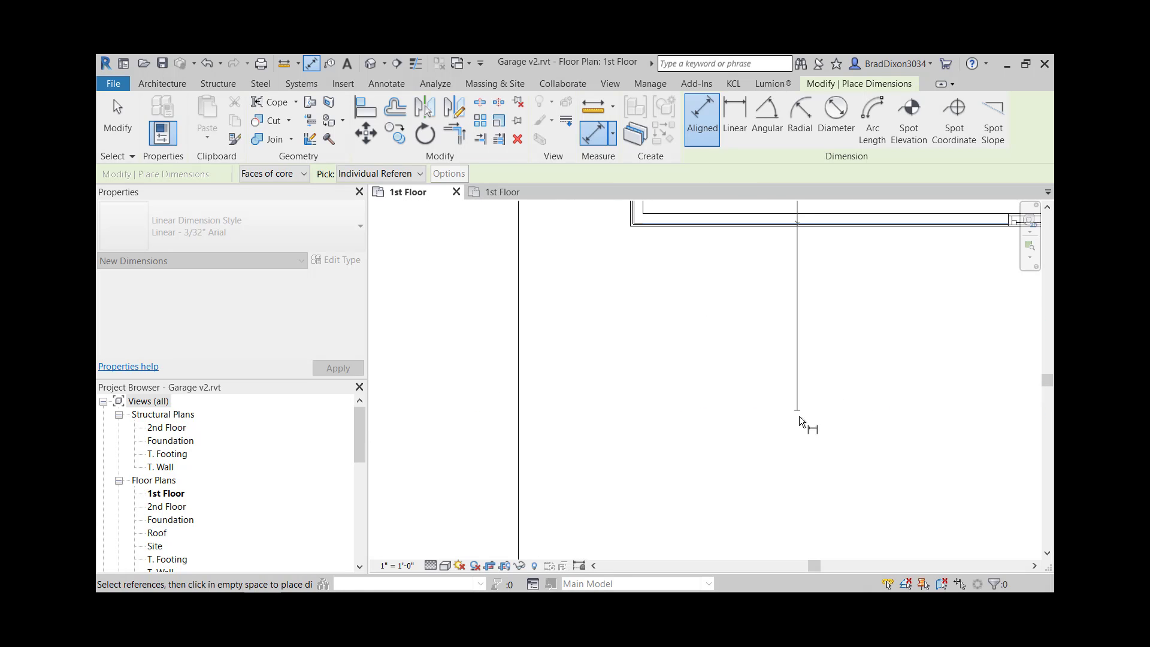
scroll(826, 443, "down", 2)
middle_click_drag(842, 449, 704, 256)
middle_click_drag(980, 370, 647, 415)
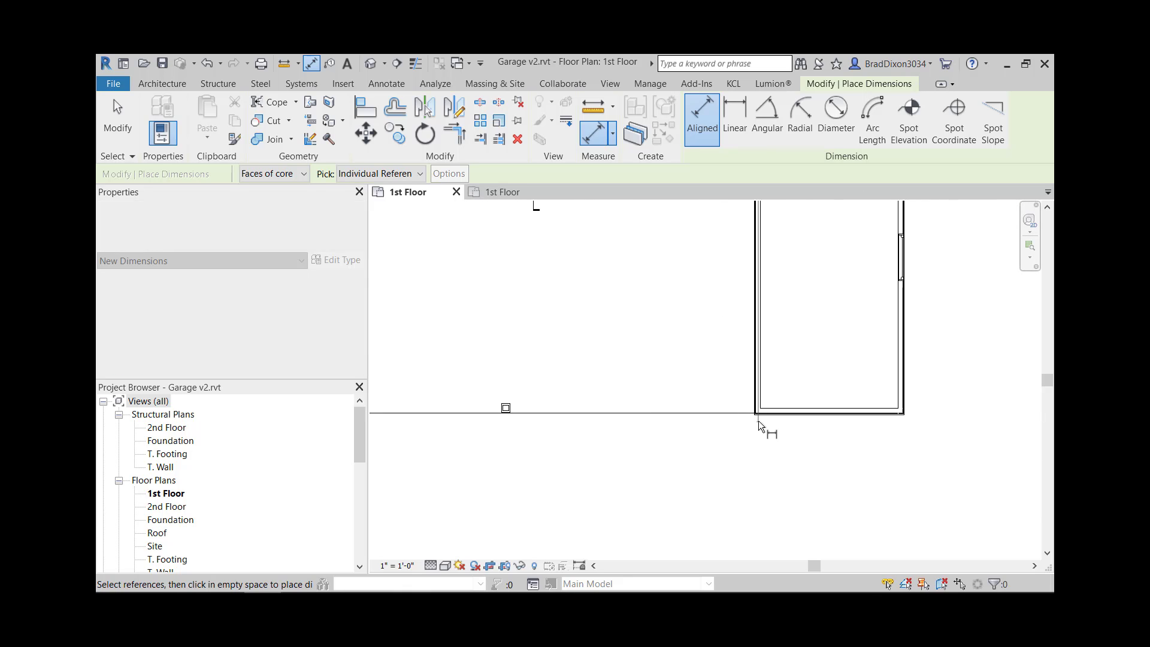
scroll(762, 418, "up", 3)
left_click(780, 400)
scroll(673, 412, "down", 4)
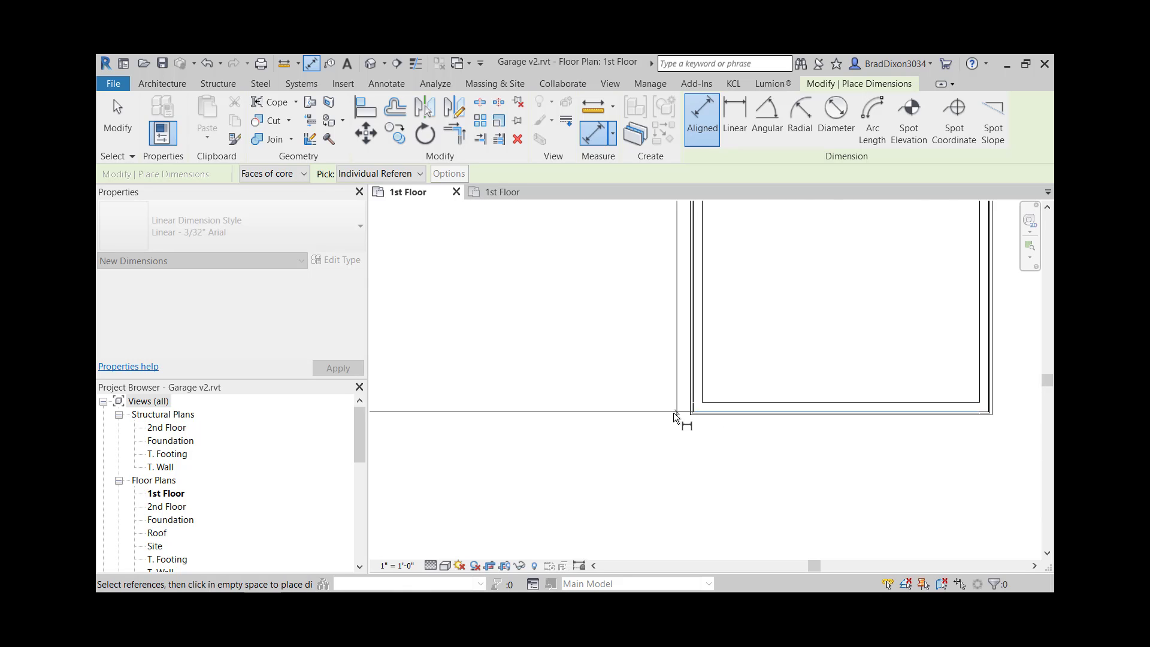
middle_click_drag(507, 334, 945, 401)
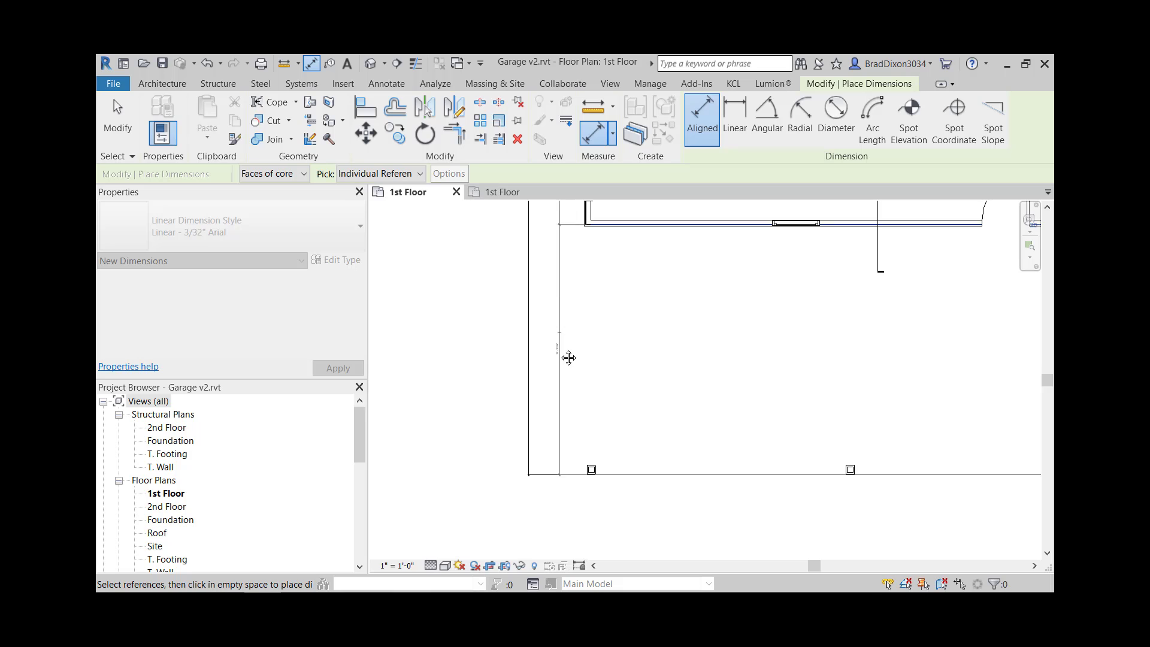
middle_click_drag(568, 358, 614, 484)
left_click(596, 448)
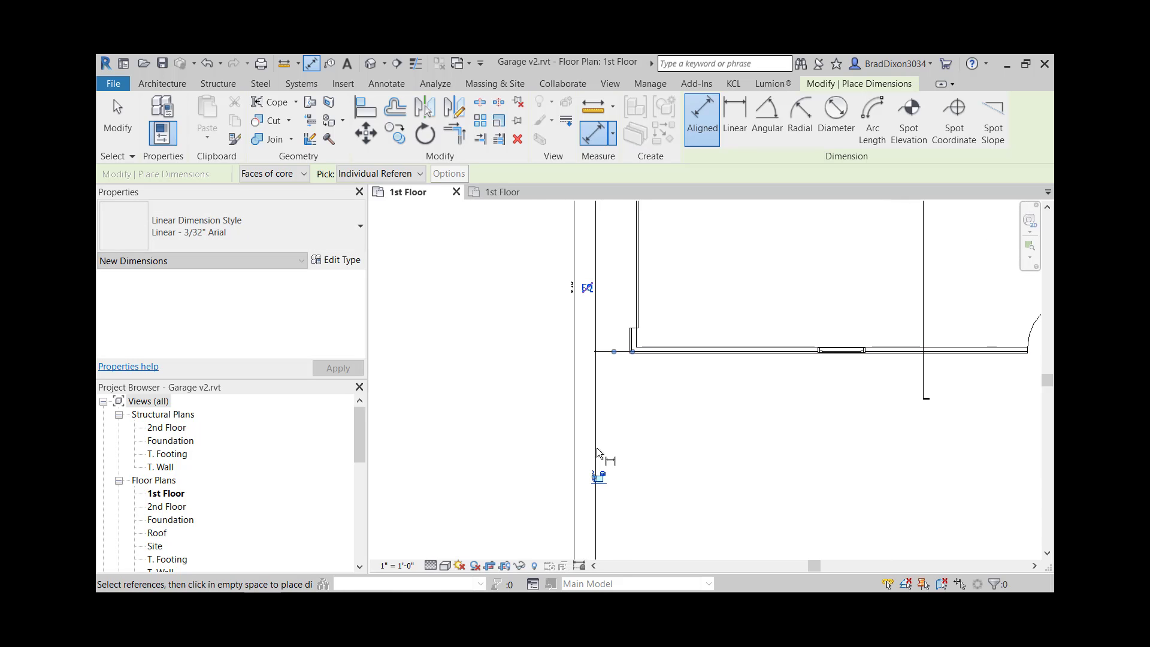
Finish dimensioning and set the floor plan's view scale to 3/8" = 1'-0"
key("Escape")
key("Escape")
middle_click_drag(455, 504, 458, 467)
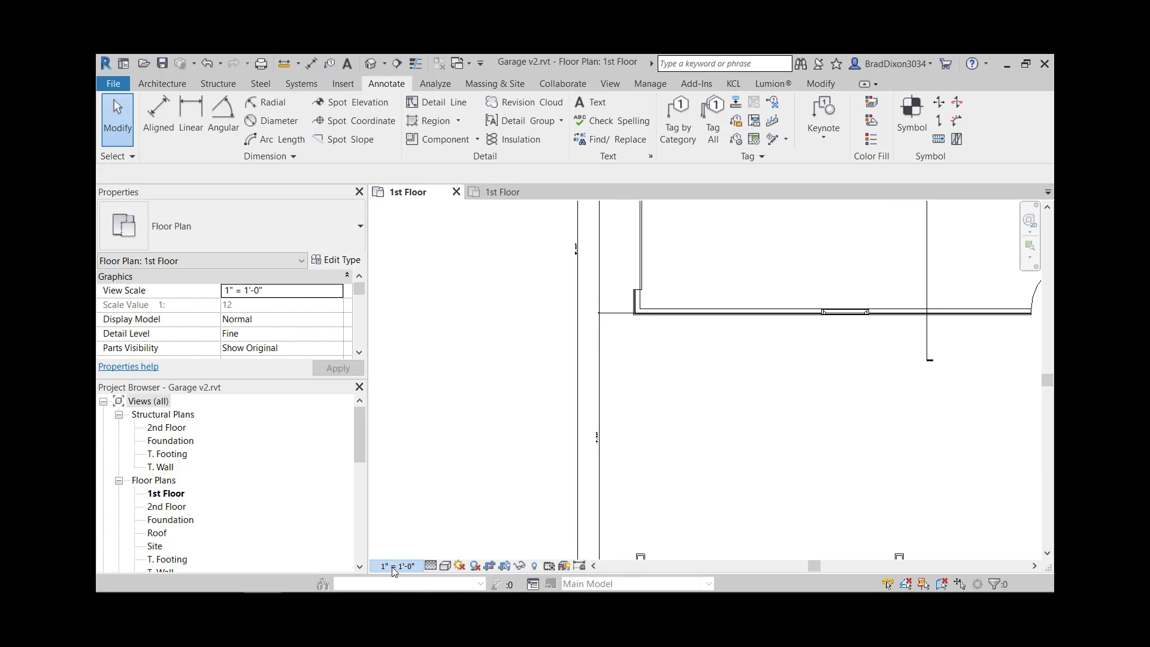
left_click(395, 566)
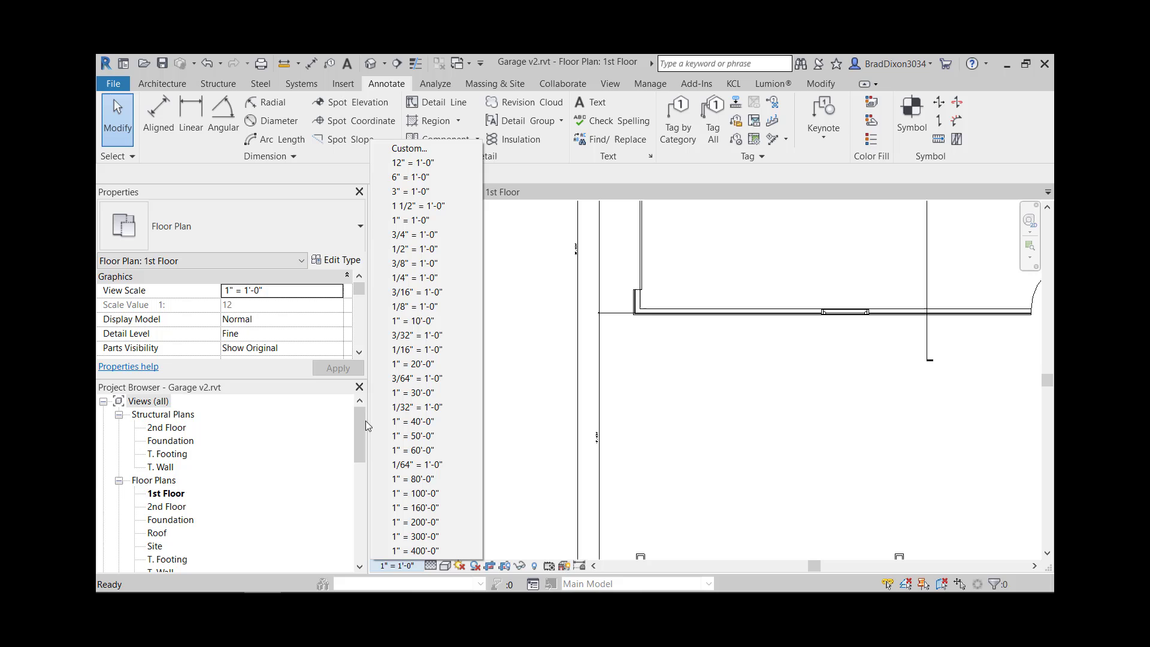
left_click(410, 265)
Examine the overall and segment dimension texts left of the plan, from the garage's upper part down to the wing's bottom wall
middle_click_drag(681, 450, 791, 345)
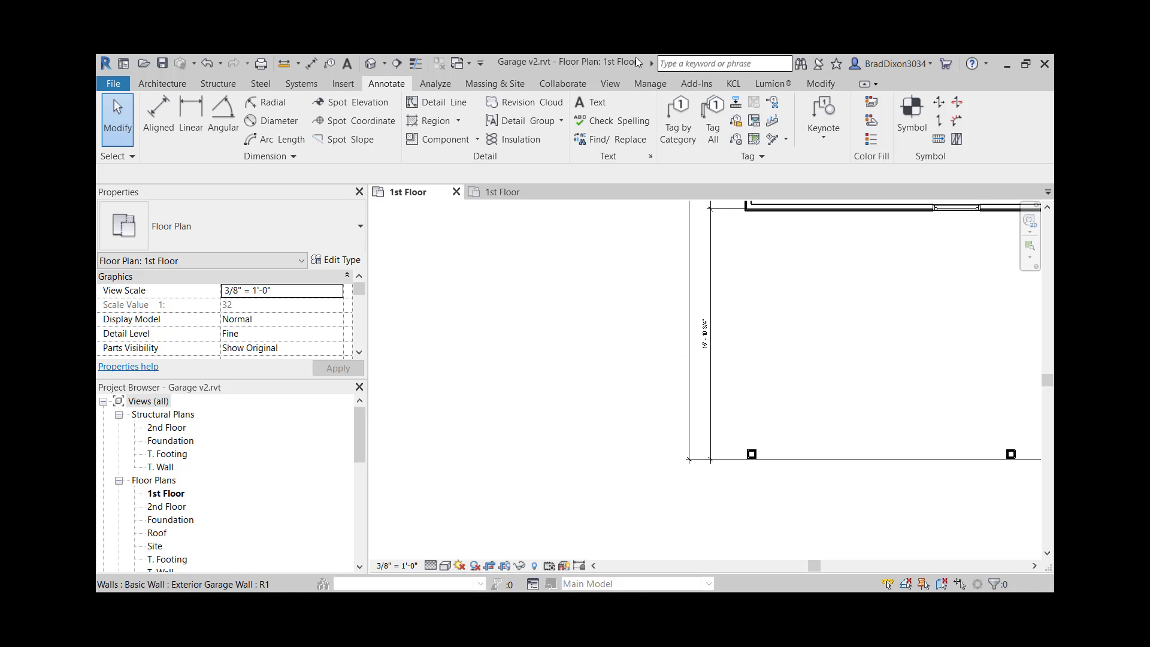
middle_click_drag(719, 295, 854, 448)
scroll(651, 418, "down", 2)
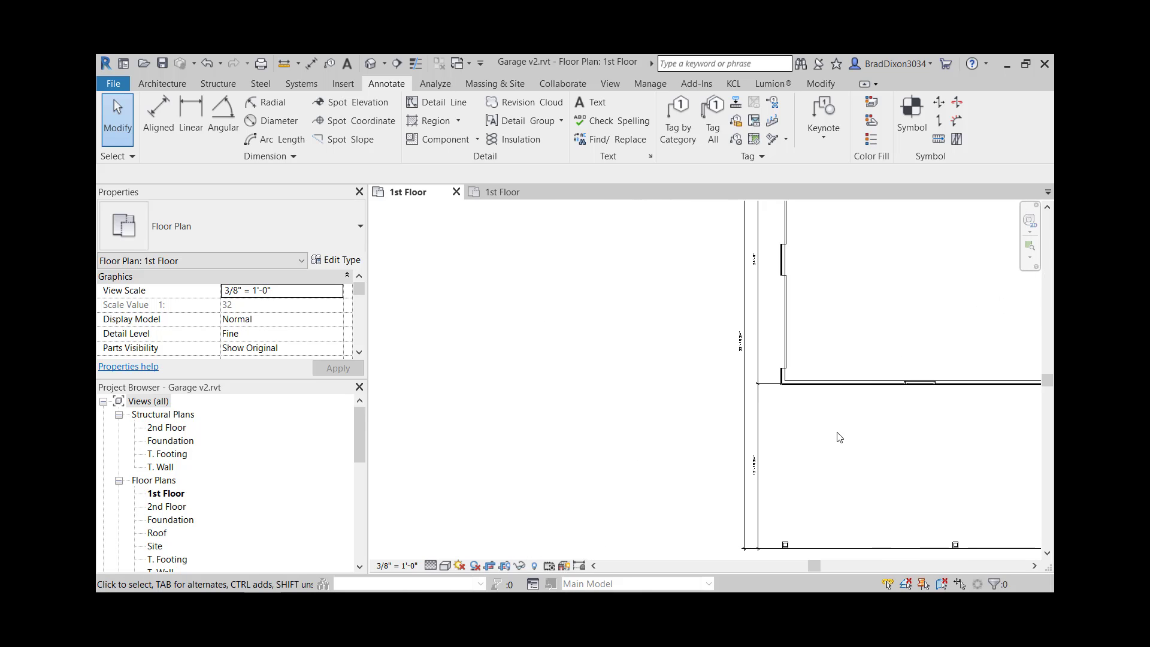
scroll(757, 486, "up", 3)
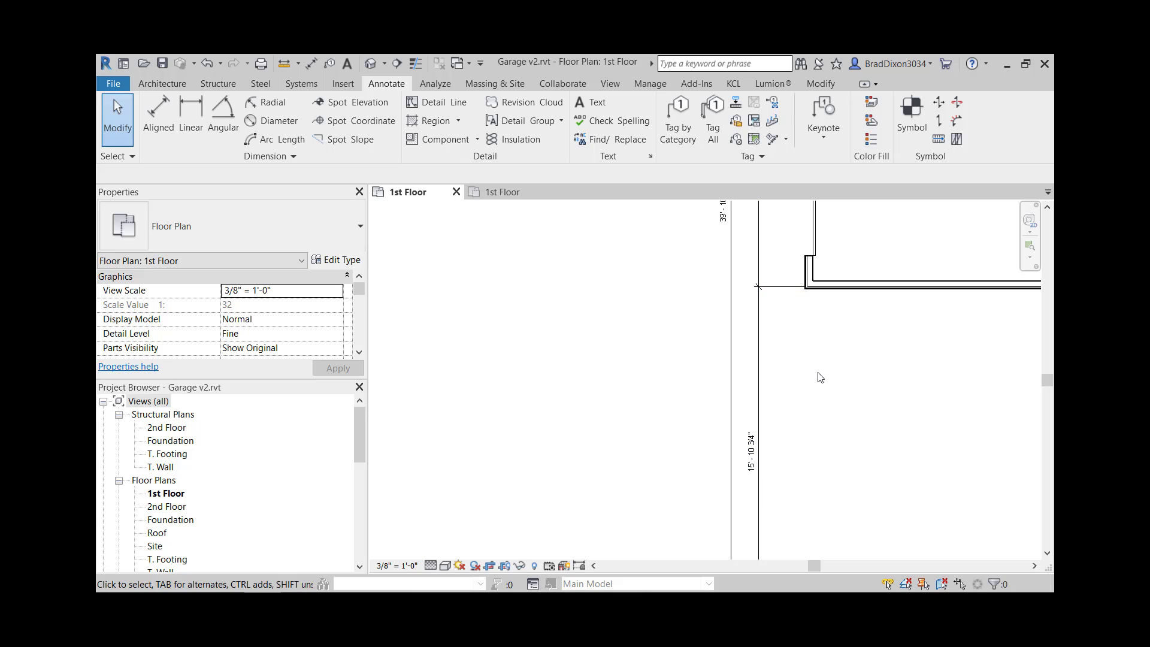
middle_click_drag(818, 355, 850, 477)
scroll(839, 423, "down", 2)
middle_click_drag(796, 352, 786, 398)
scroll(793, 309, "up", 2)
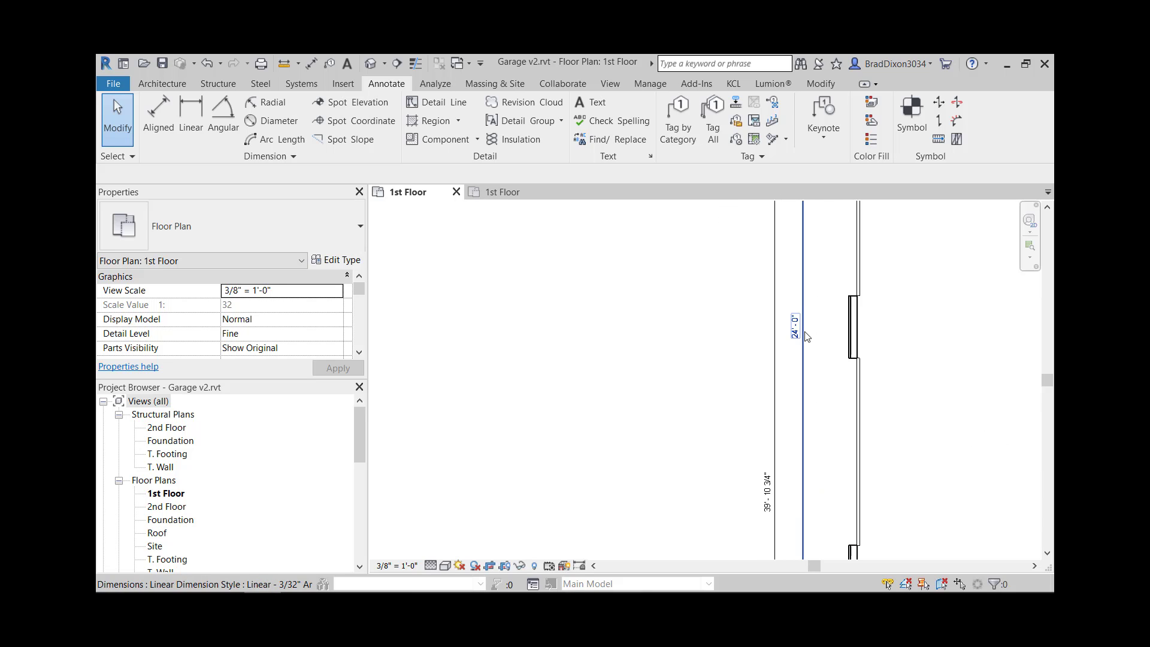
scroll(802, 328, "down", 3)
middle_click_drag(813, 437, 745, 247)
middle_click_drag(934, 400, 766, 420)
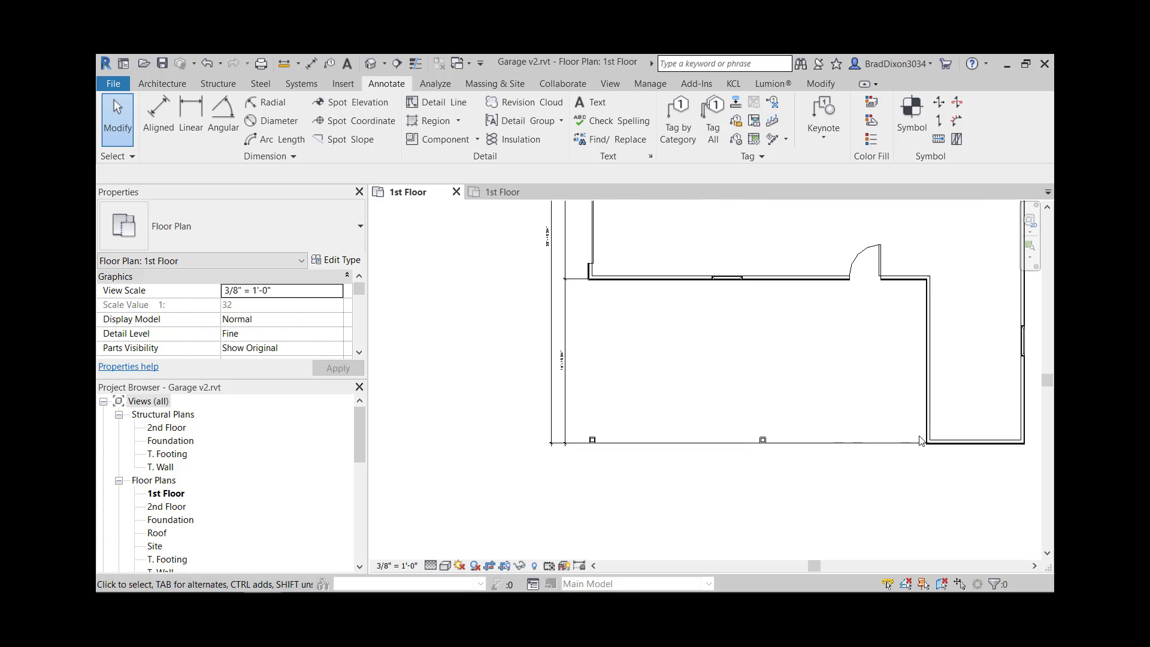
Move the wing's bottom wall by setting its dimension from the garage's main lower wall to 16'
left_click(965, 445)
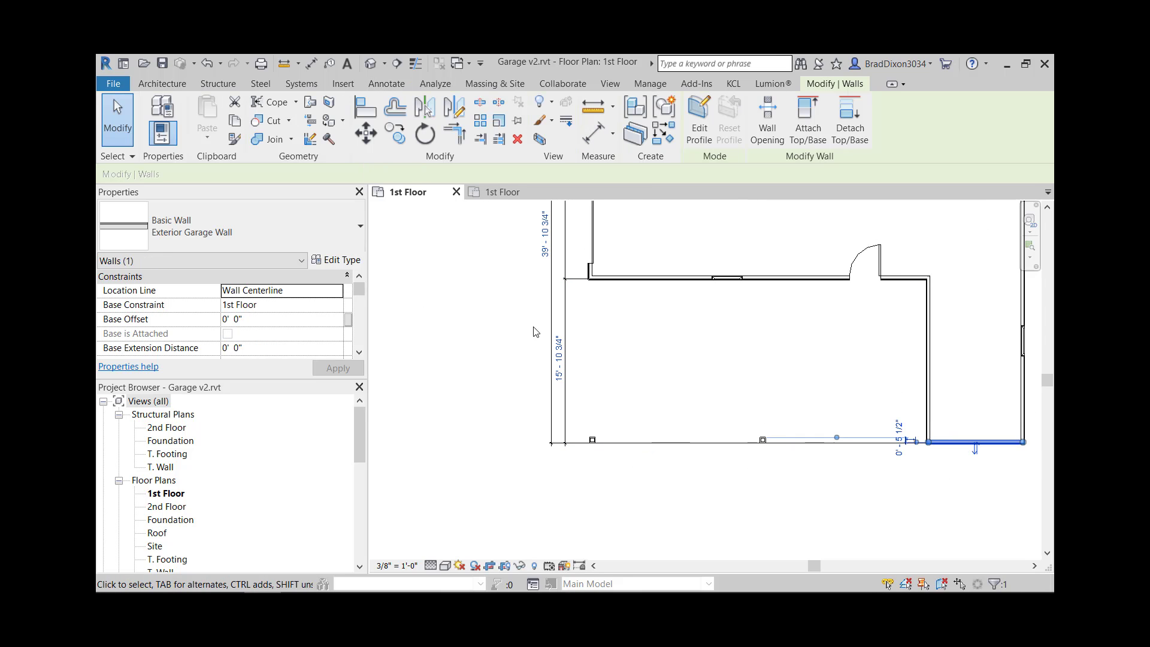
left_click(560, 363)
type("1")
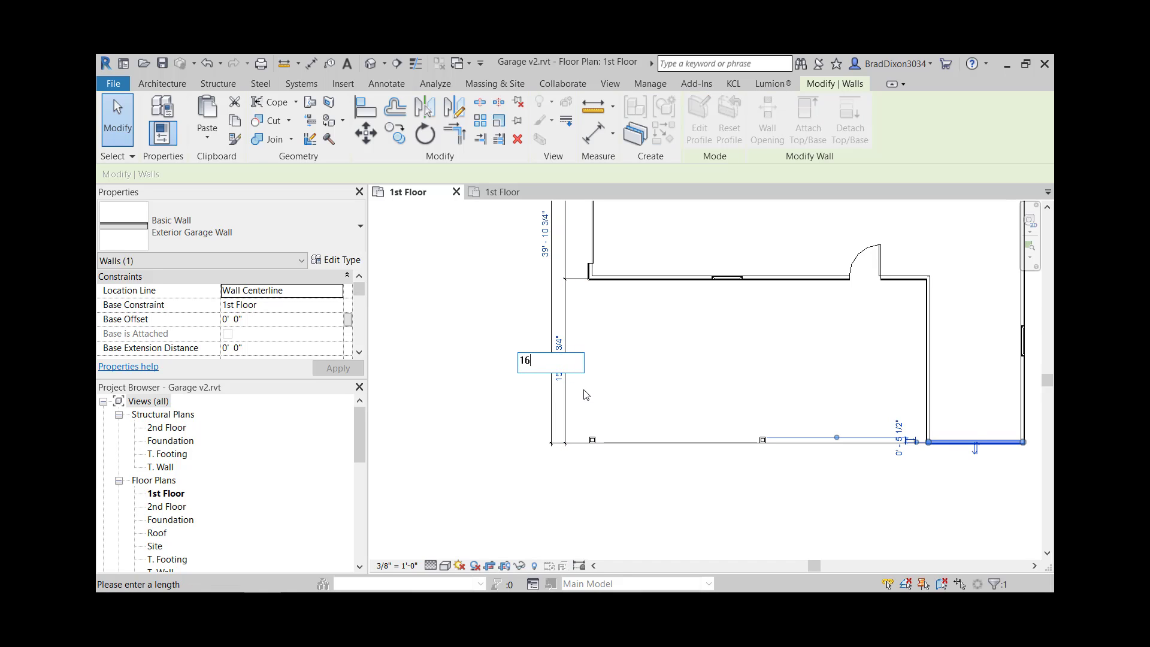
type("6")
key("Return")
left_click(621, 381)
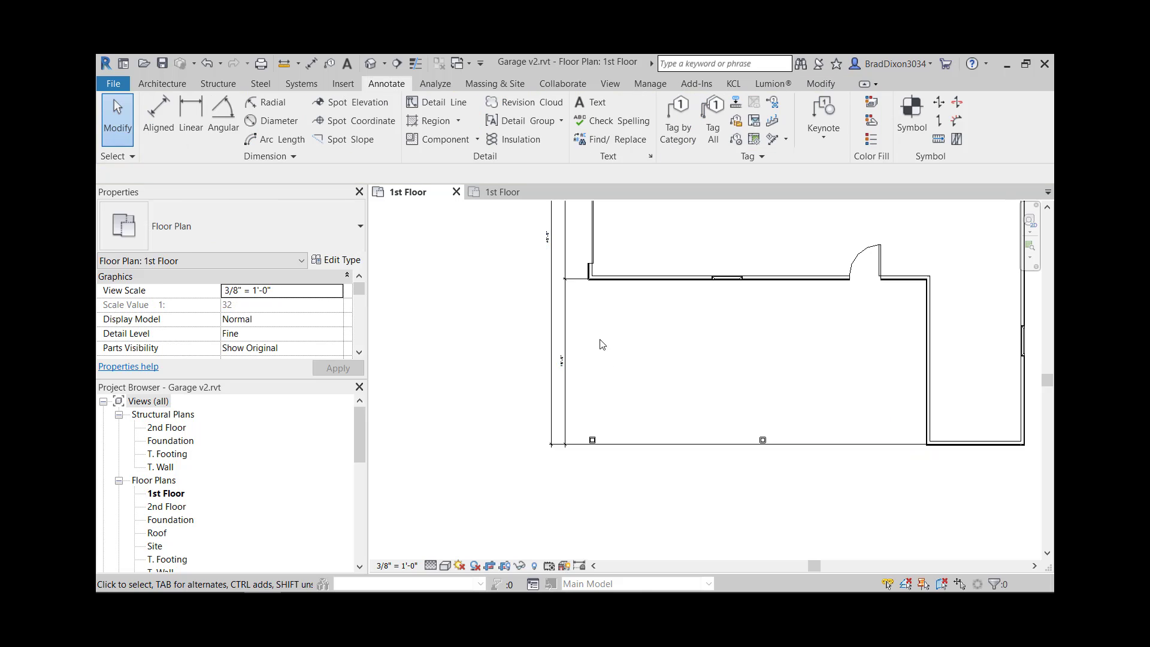
Check the lower segment and overall vertical dimensions against the moved wing wall, along with the full floor plan
scroll(599, 341, "up", 4)
scroll(589, 350, "down", 4)
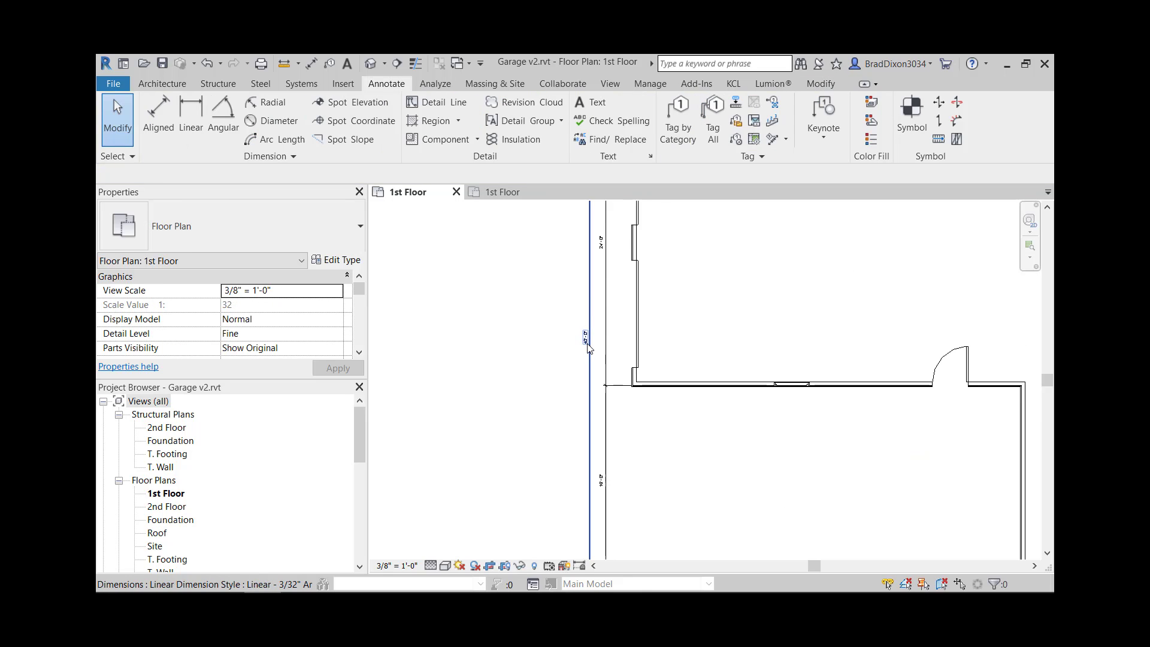
scroll(599, 248, "up", 5)
scroll(604, 370, "down", 7)
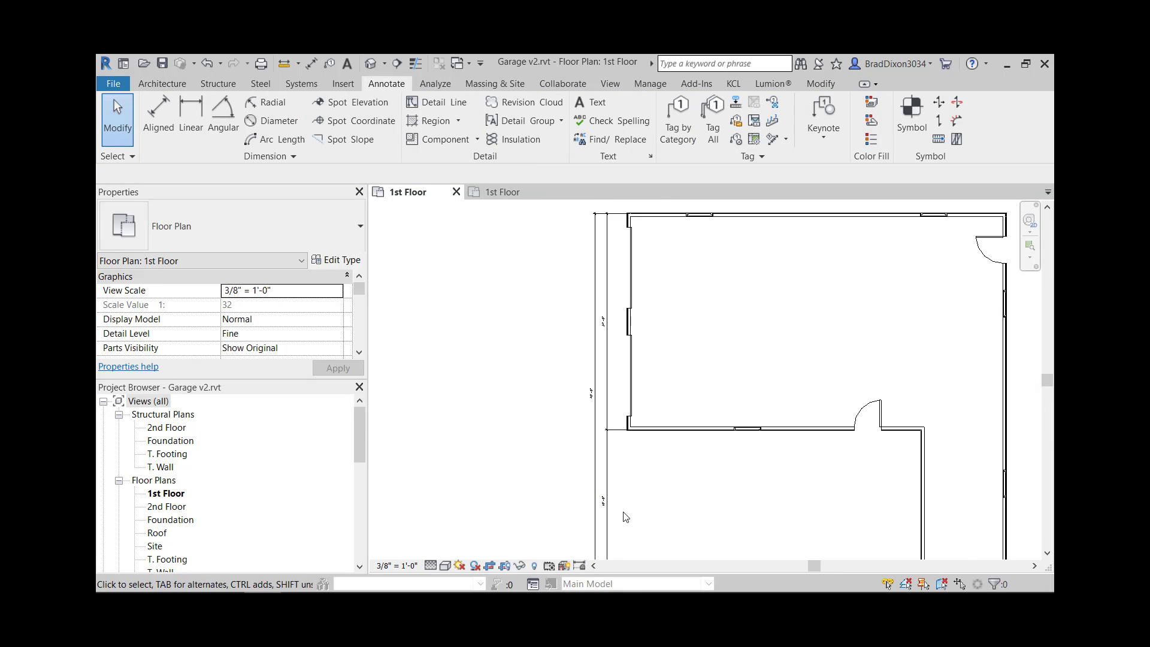
middle_click_drag(694, 496, 662, 419)
scroll(732, 441, "down", 2)
middle_click_drag(731, 442, 768, 477)
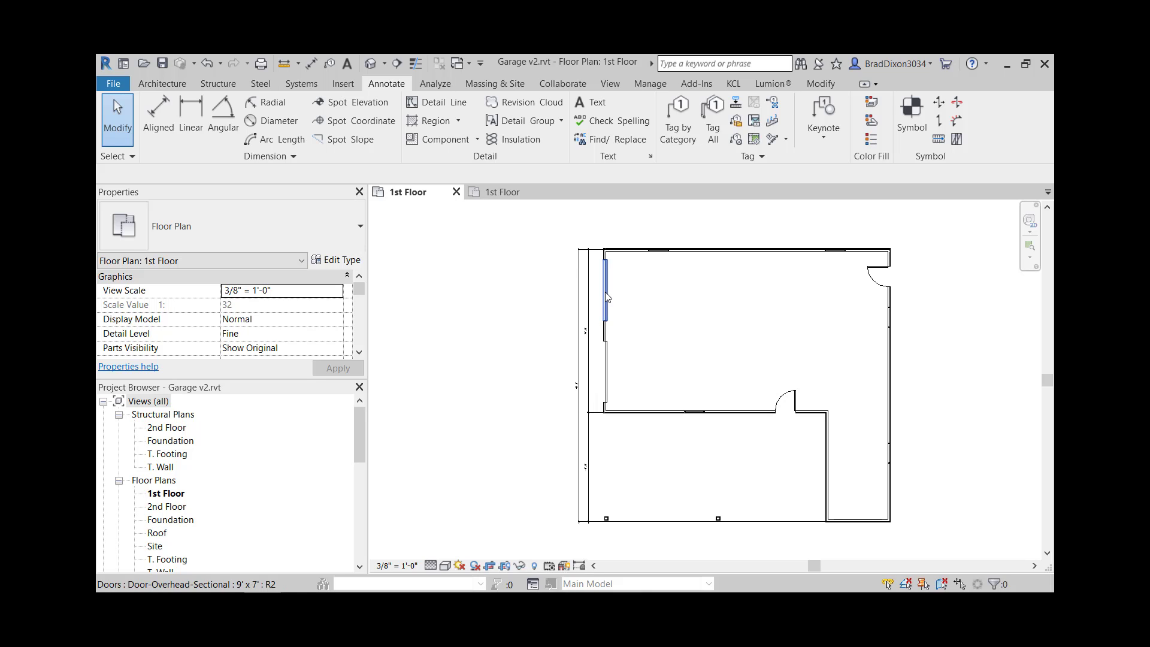
Add an aligned dimension string through the top wall's core face, both overhead door centers and the main lower wall's core face, inside the existing strings
left_click(170, 117)
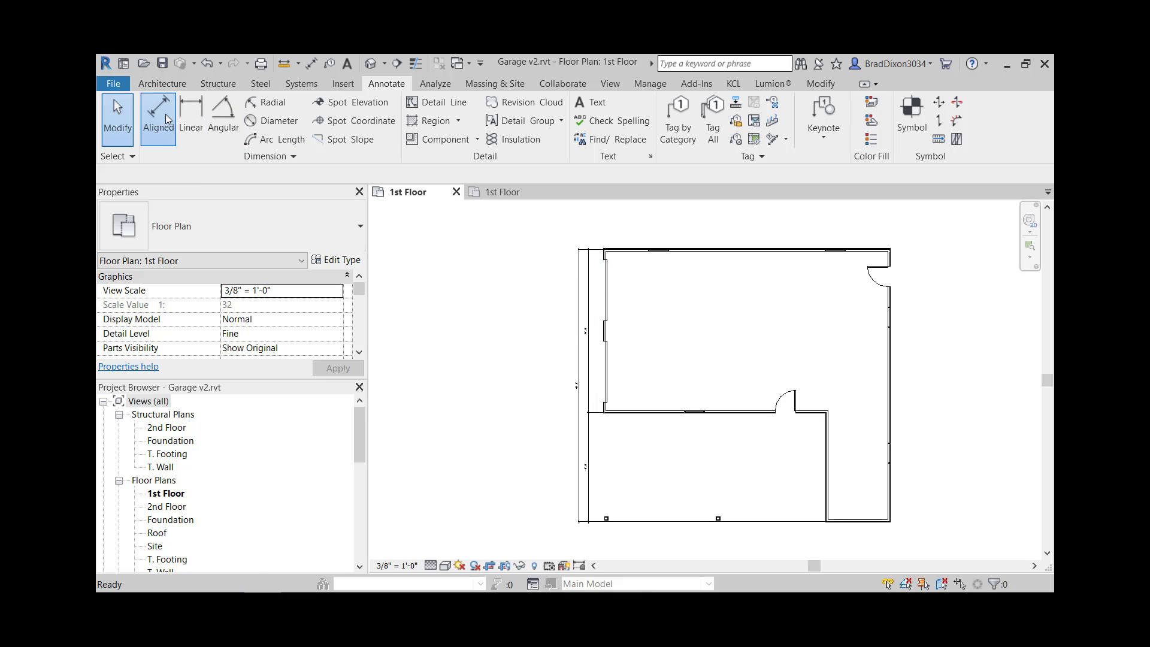
scroll(686, 244, "up", 3)
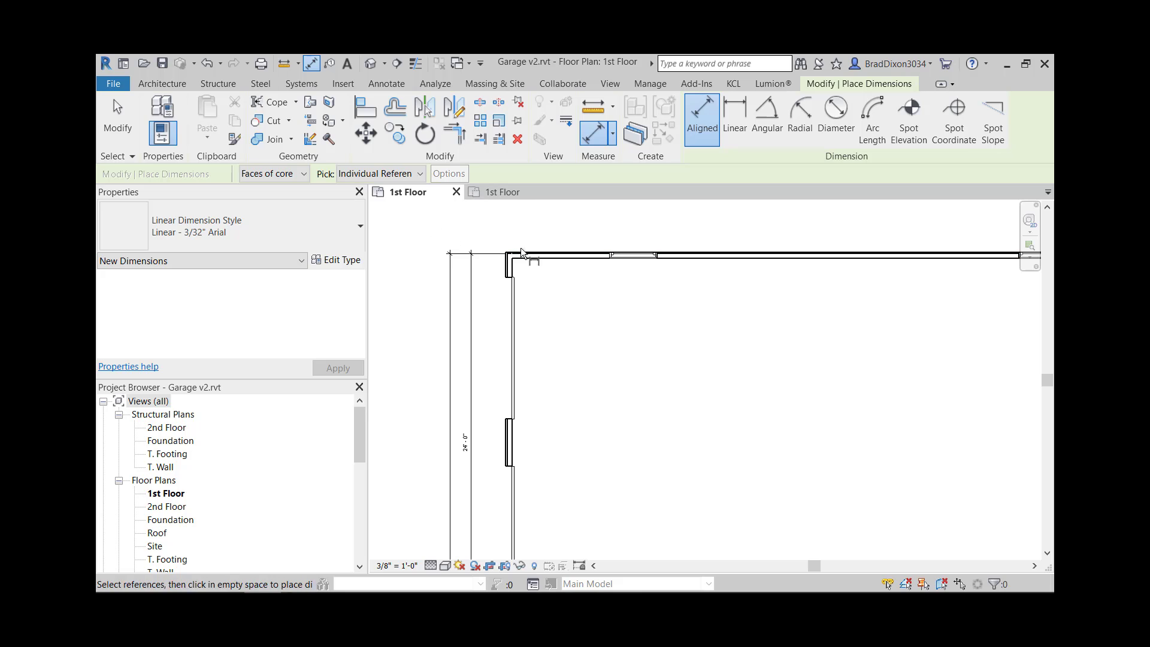
scroll(436, 224, "up", 3)
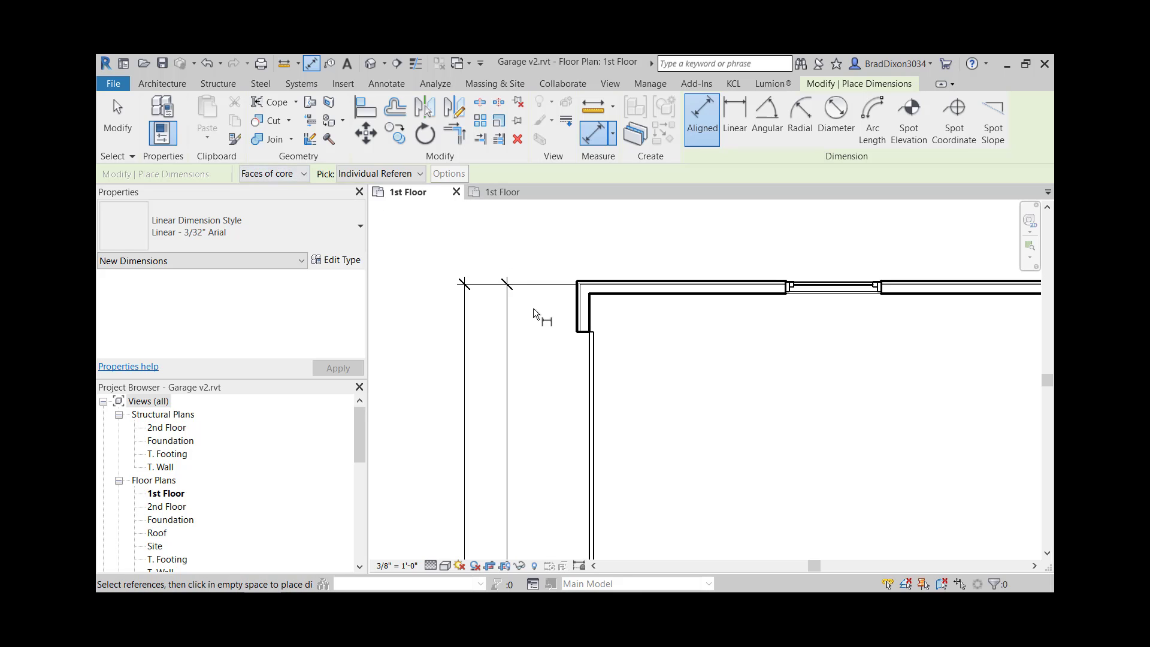
left_click(641, 289)
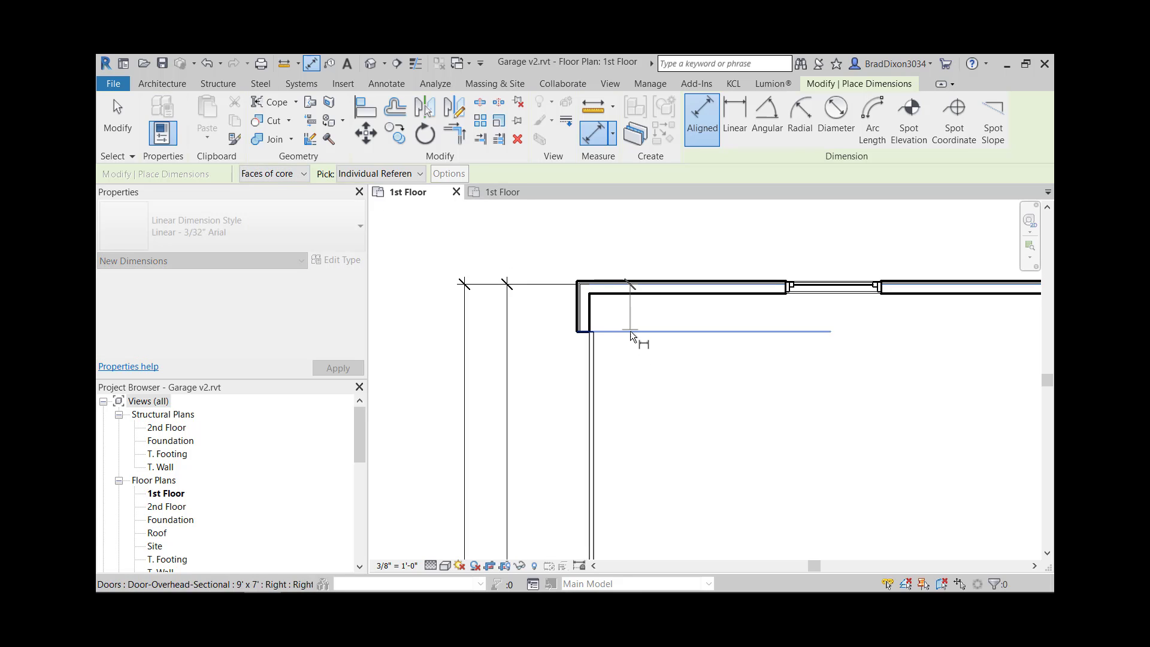
scroll(633, 426, "down", 2)
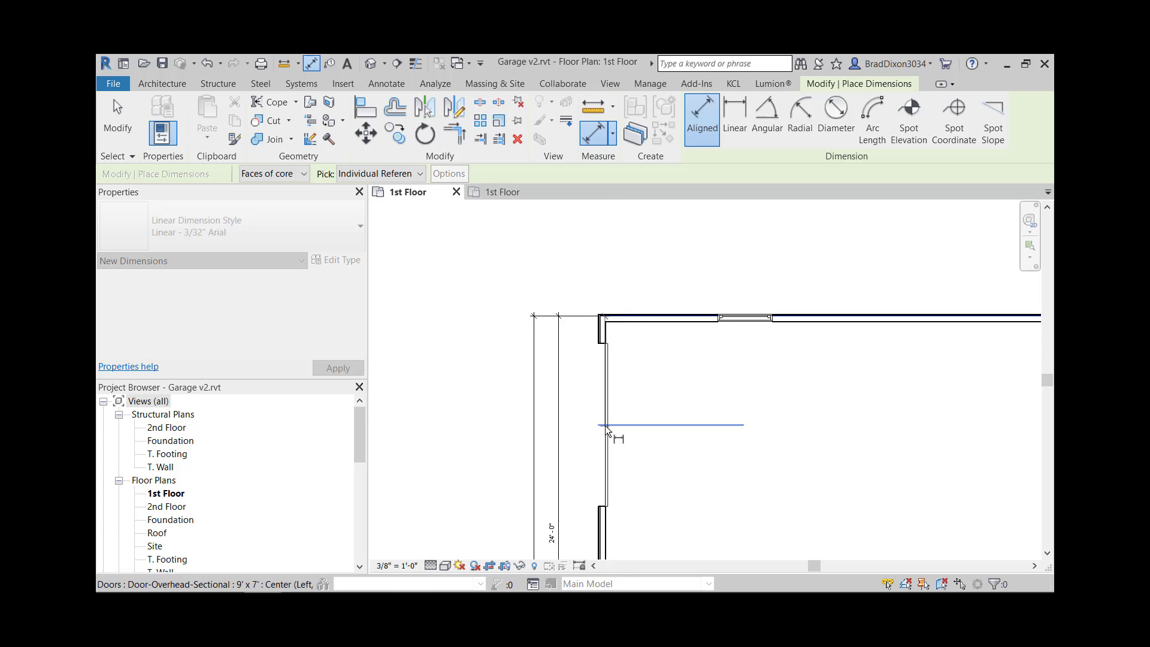
left_click(605, 425)
middle_click_drag(645, 502, 717, 364)
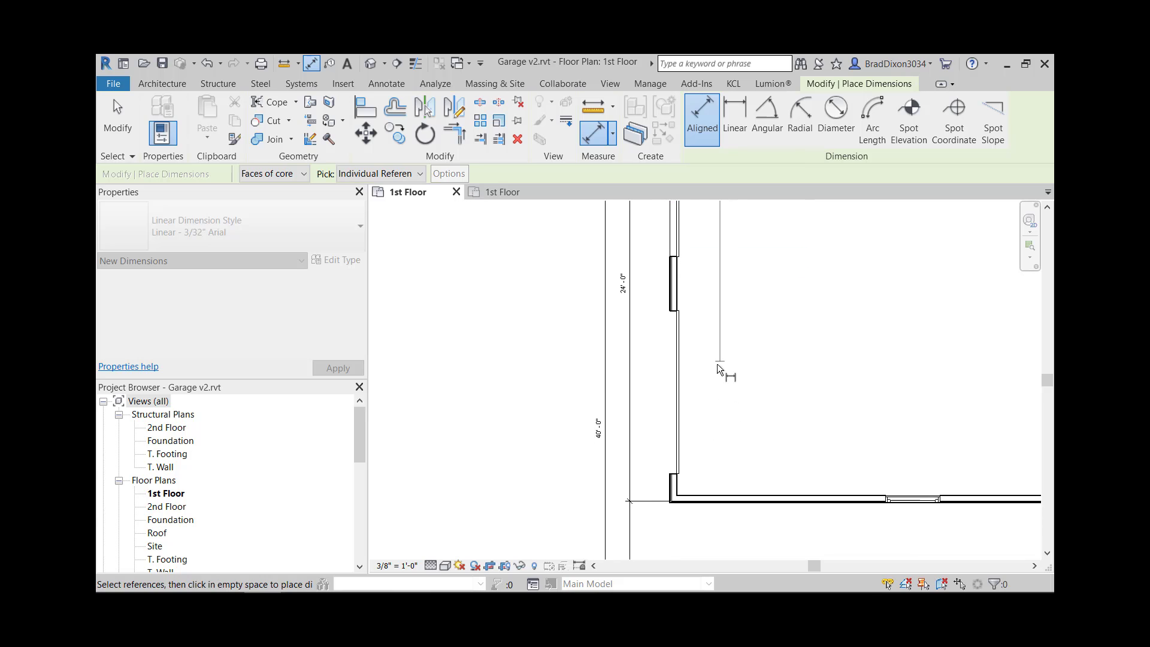
left_click(681, 391)
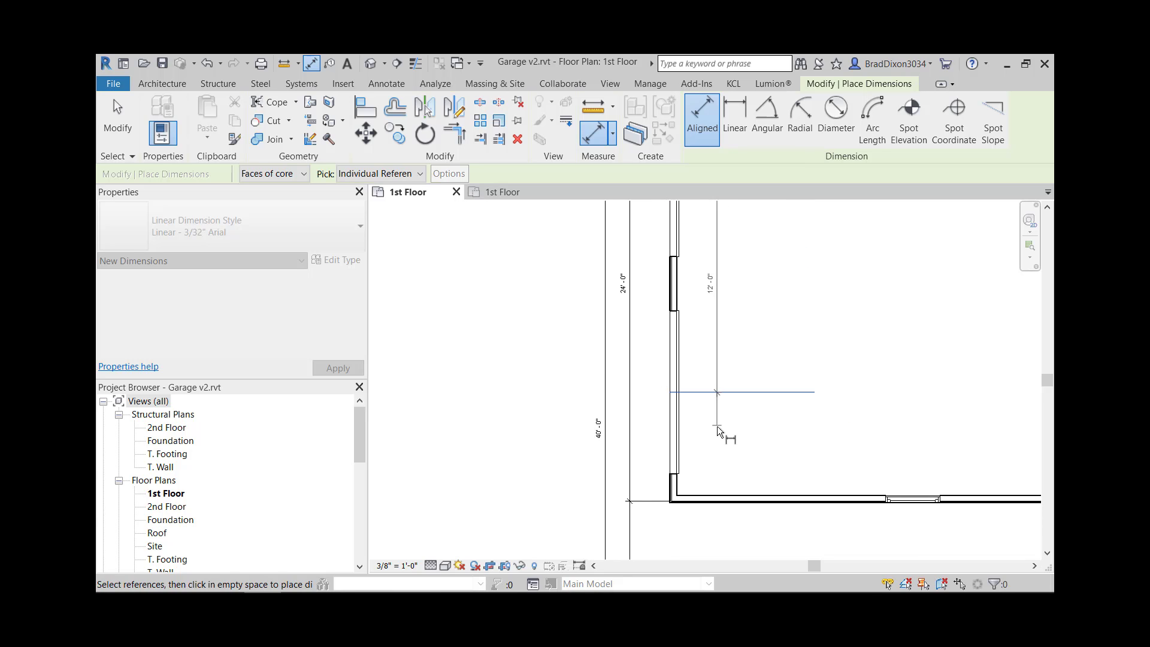
scroll(638, 514, "up", 4)
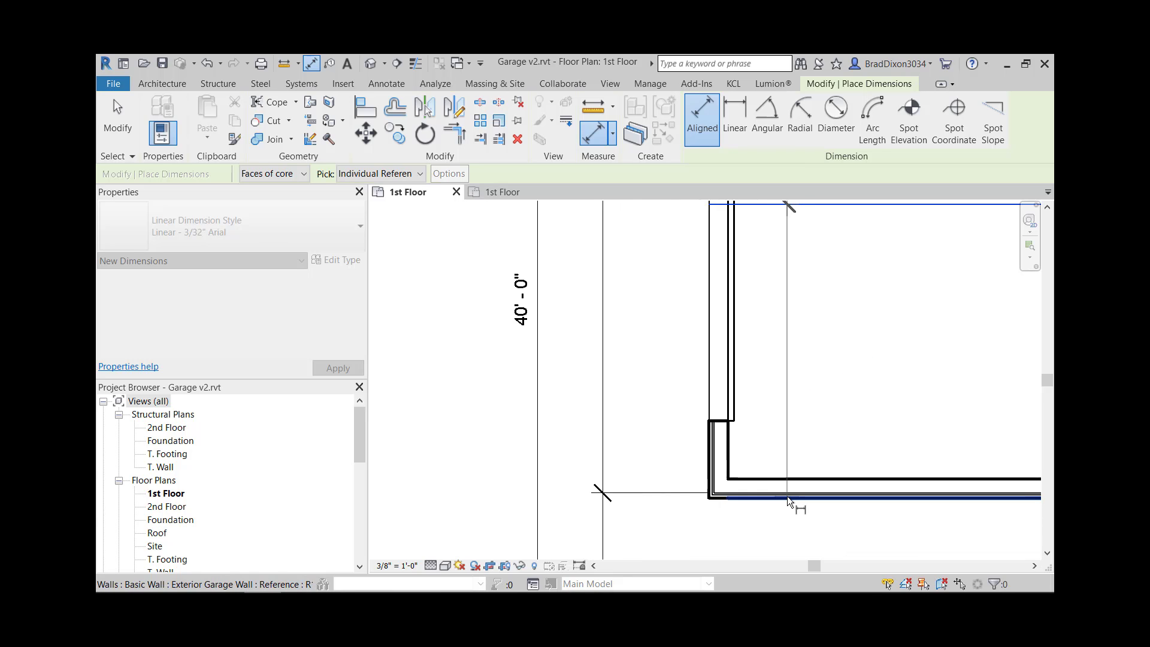
scroll(786, 491, "up", 2)
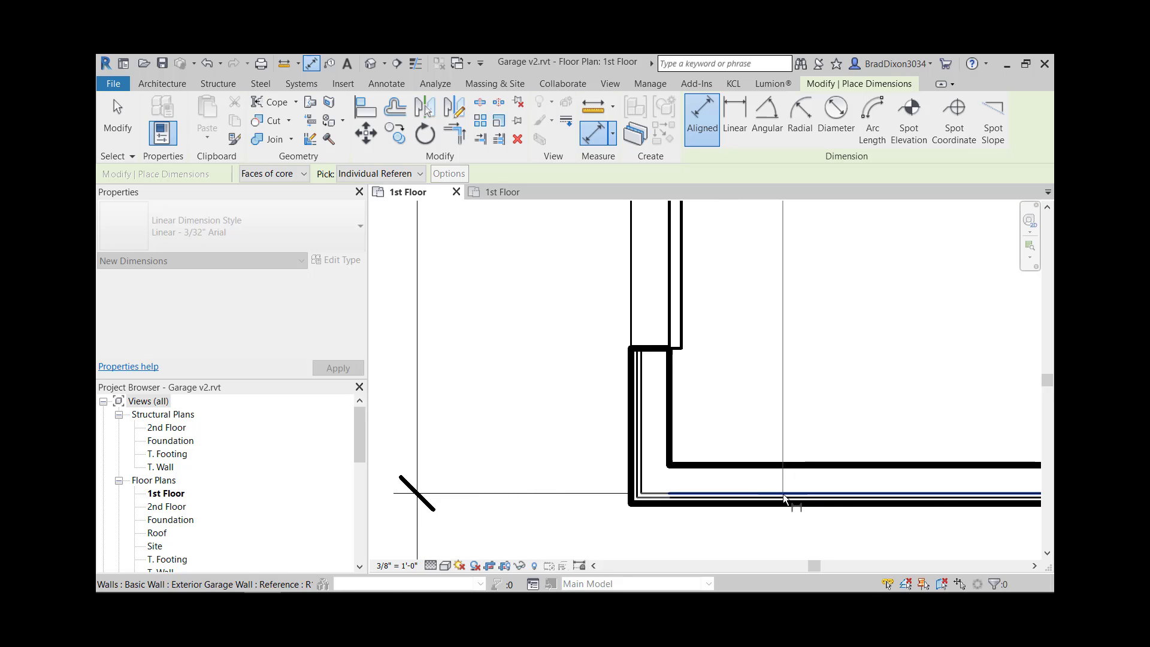
left_click(782, 494)
scroll(638, 475, "down", 3)
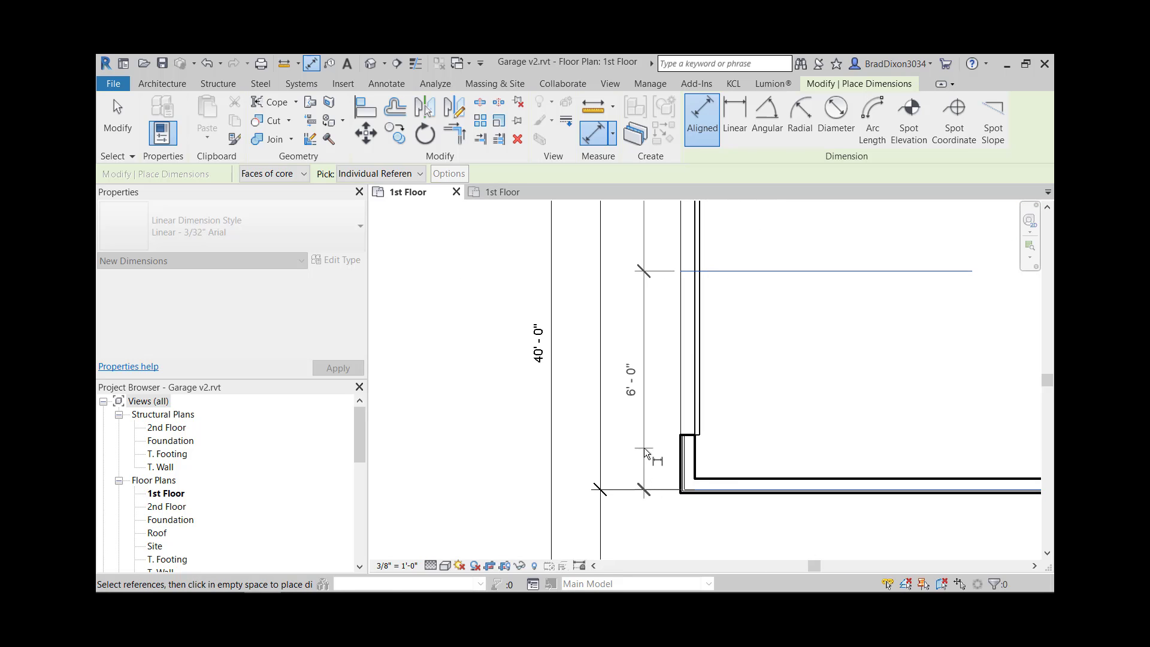
left_click(645, 447)
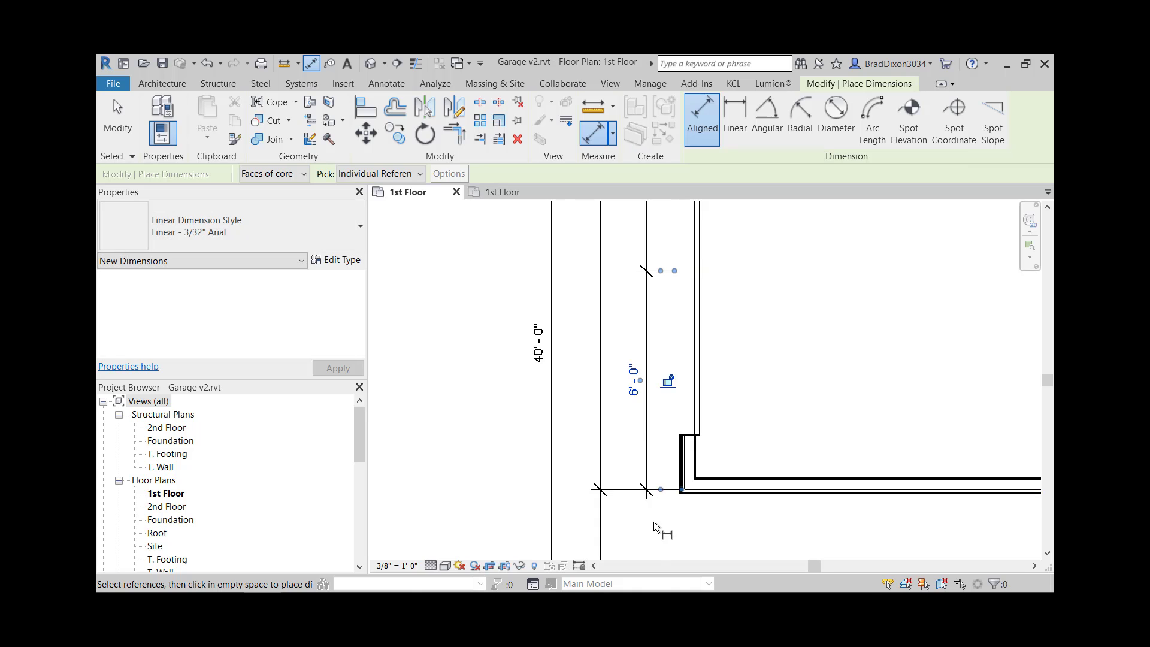
key("Escape")
key("Escape")
scroll(705, 433, "down", 3)
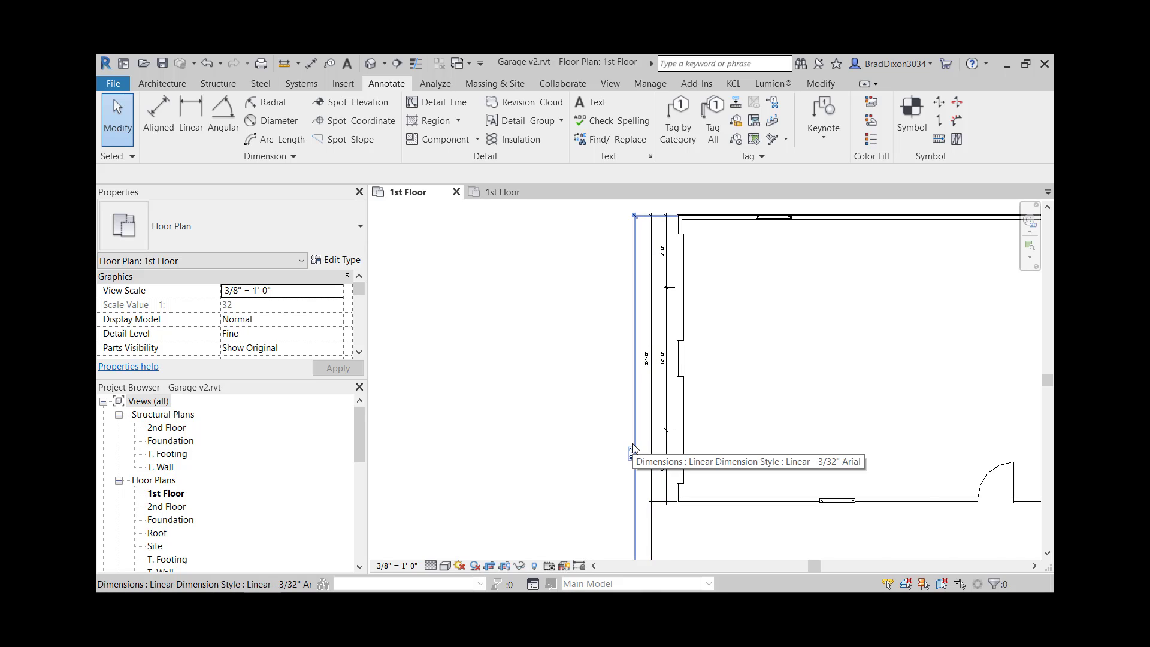
Place an overall horizontal aligned dimension between the core faces of the right exterior wall and the garage's left wall, below the plan
scroll(634, 444, "down", 2)
middle_click_drag(686, 505, 657, 360)
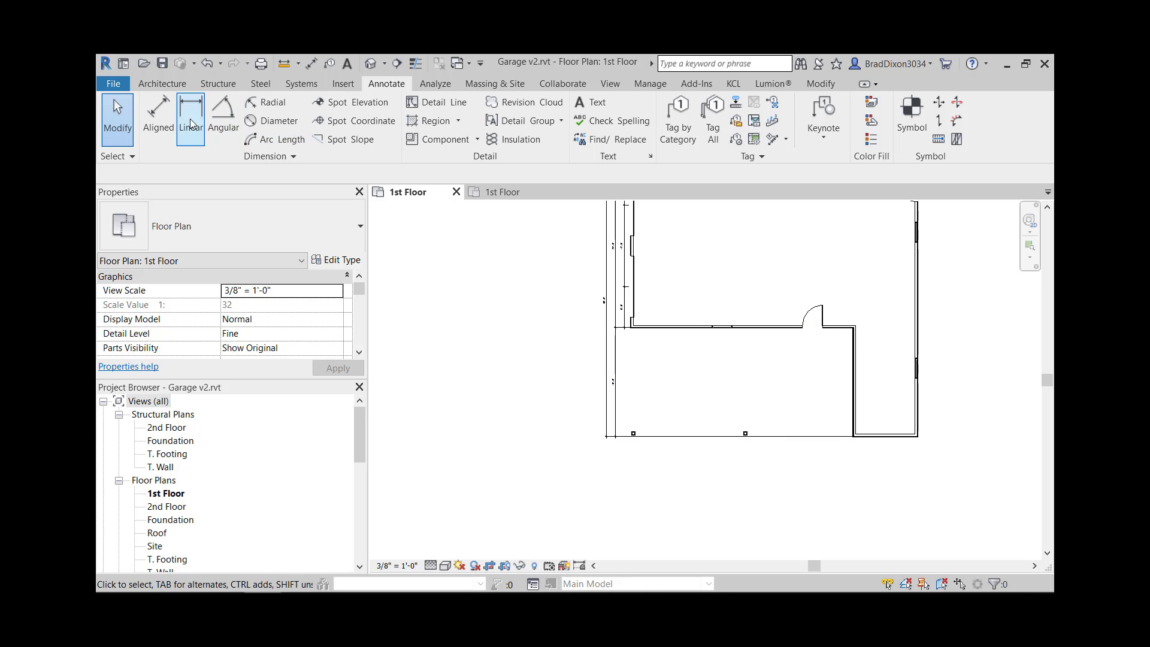
left_click(158, 117)
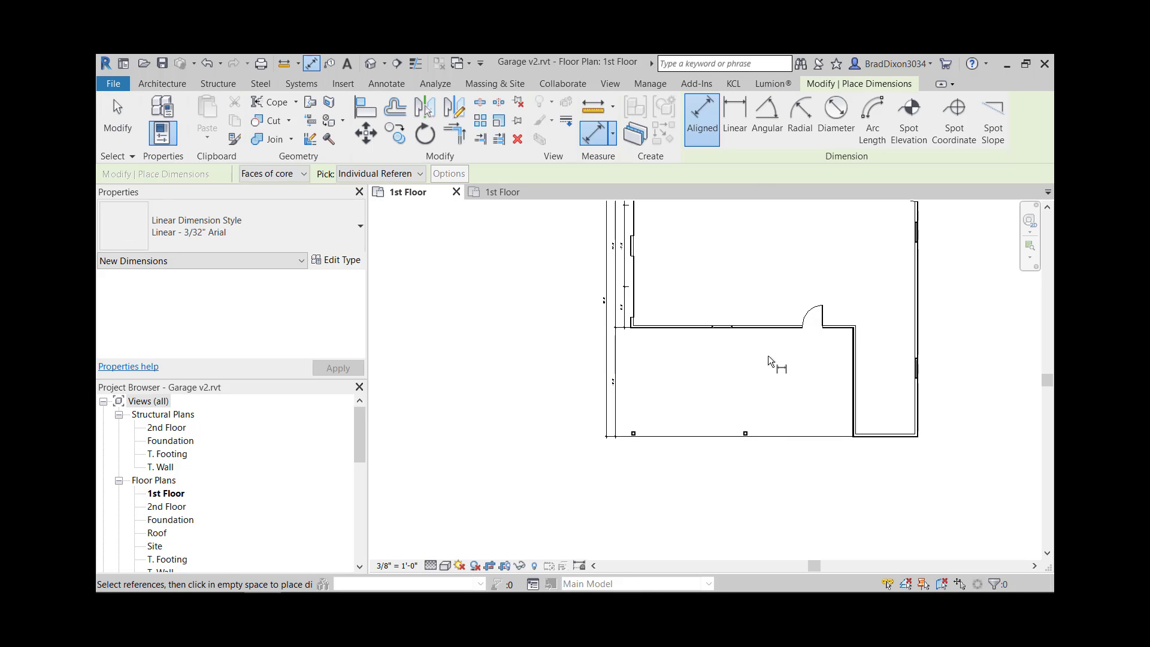
scroll(910, 407, "up", 3)
left_click(918, 410)
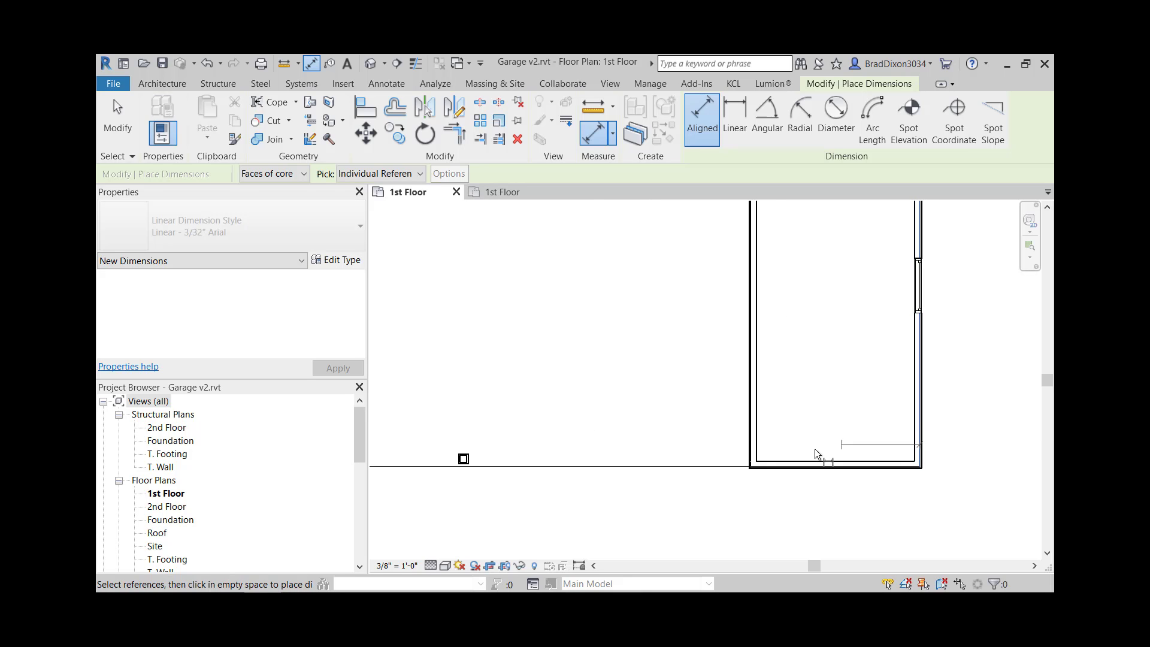
scroll(709, 437, "down", 1)
middle_click_drag(498, 404, 994, 397)
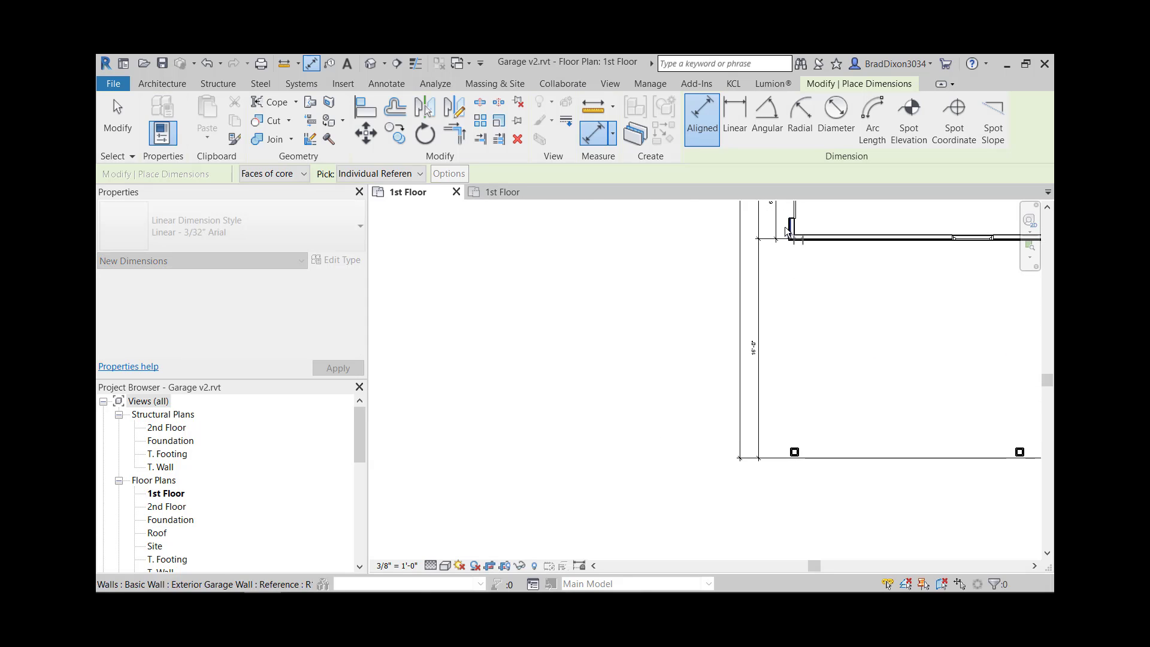
scroll(785, 226, "up", 2)
left_click(799, 238)
scroll(834, 390, "down", 3)
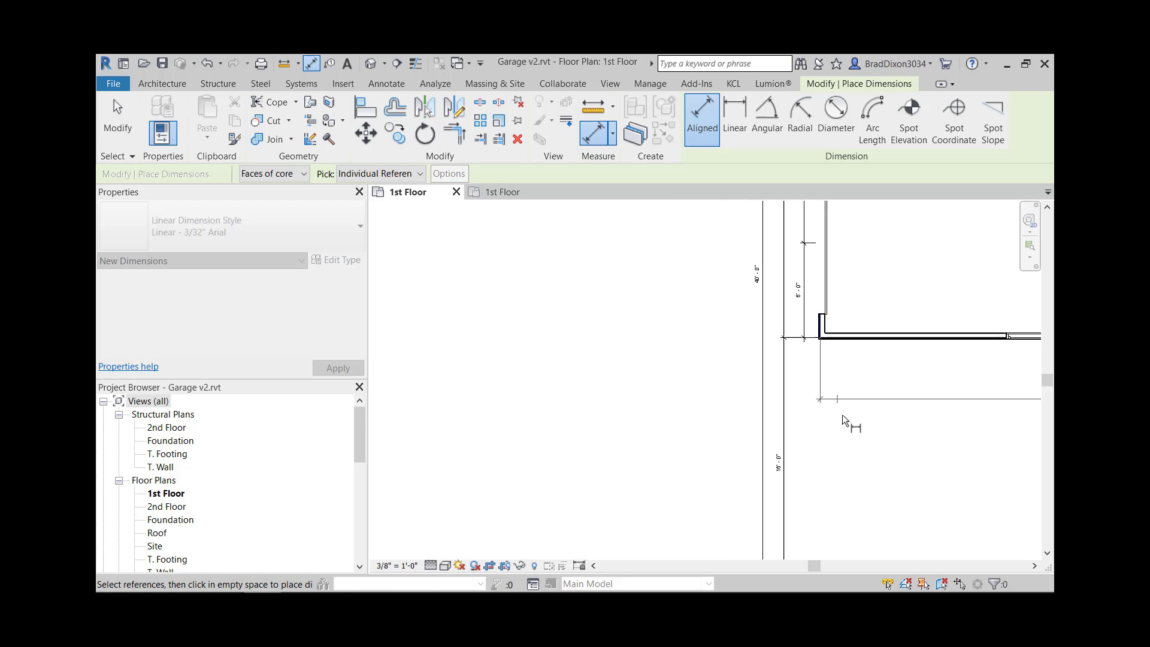
middle_click_drag(875, 484, 712, 159)
scroll(756, 324, "down", 1)
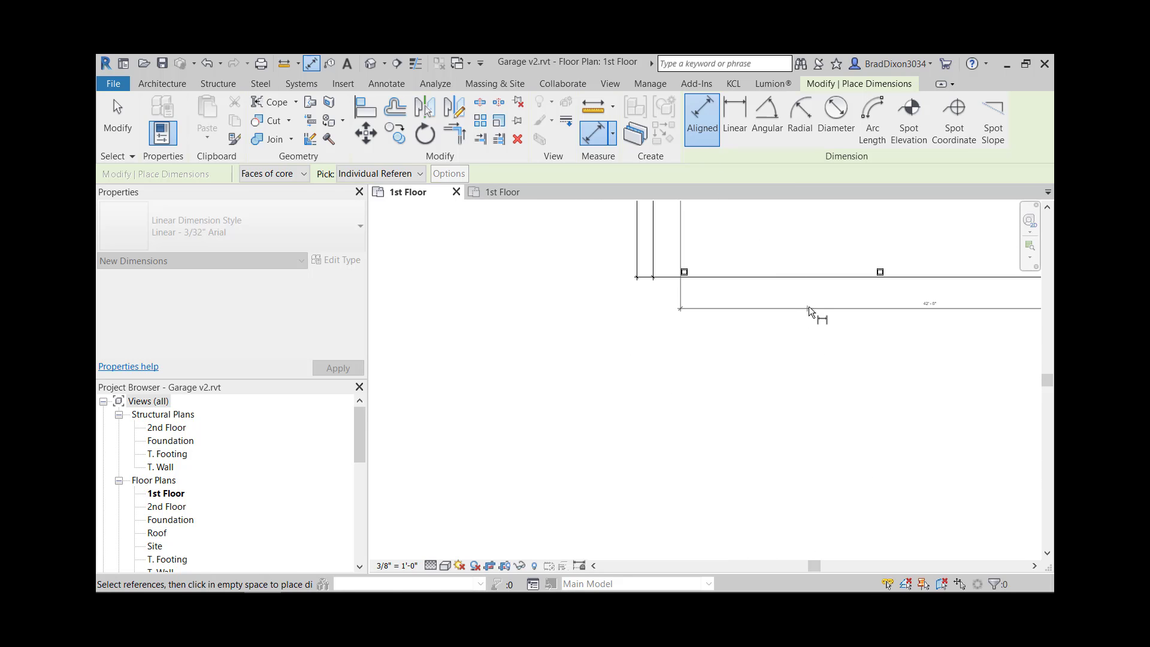
left_click(822, 314)
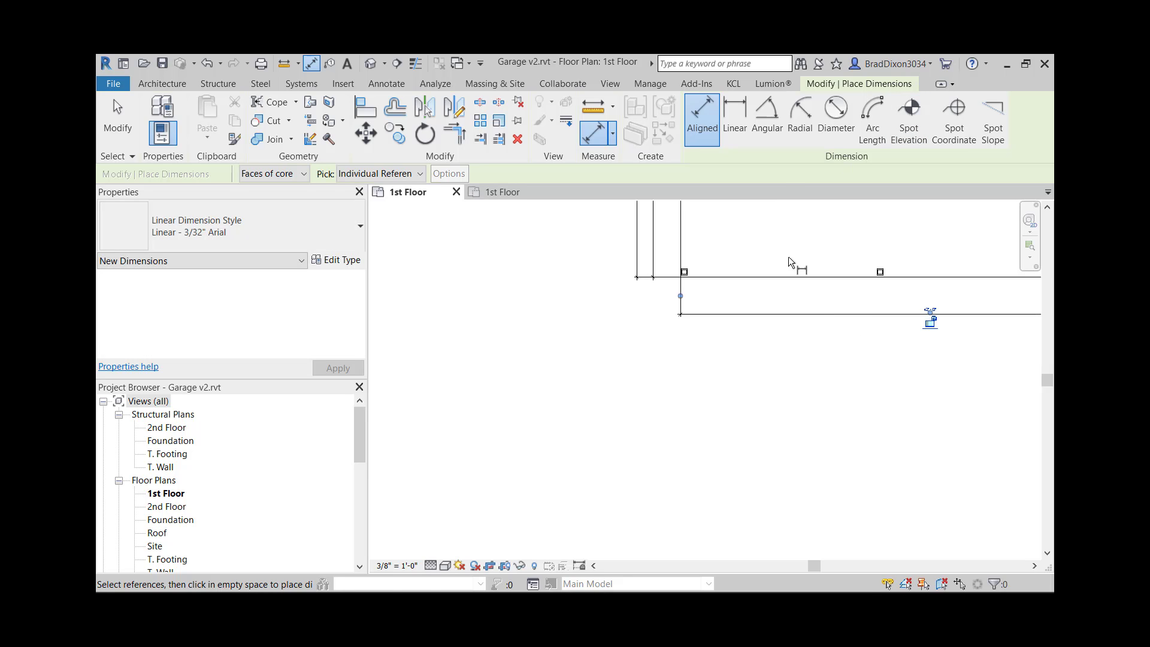
Add an aligned dimension string through the core faces of the right exterior wall, the wing's left wall and the garage's left wall, inside the overall bottom dimension
middle_click_drag(770, 388, 602, 550)
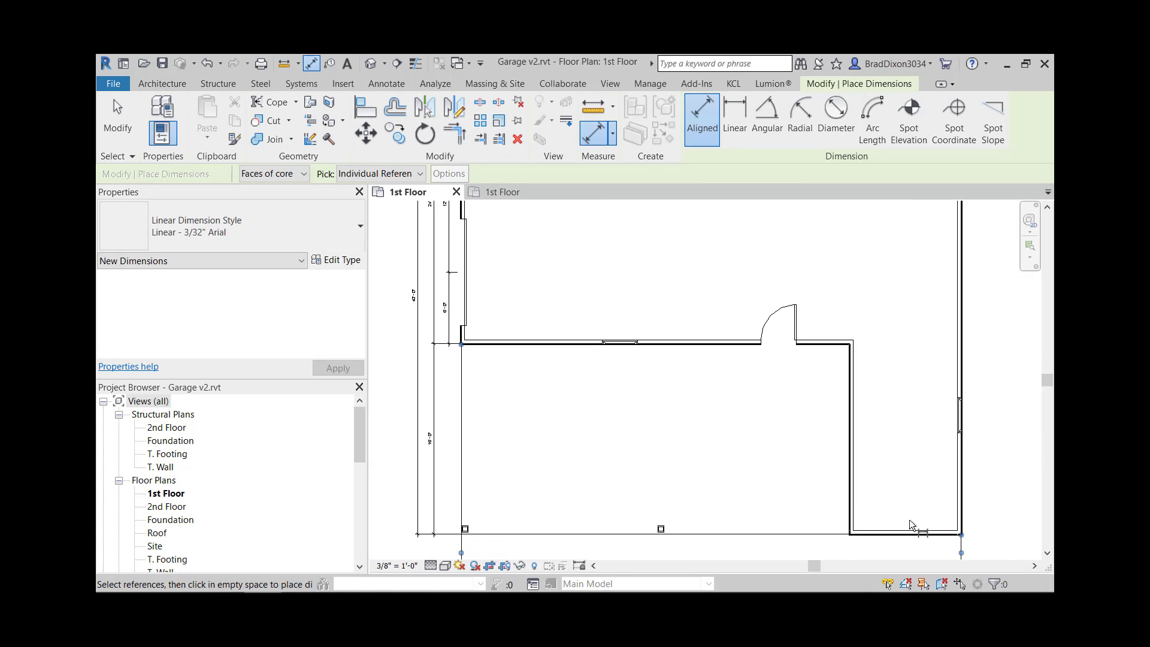
middle_click_drag(910, 519, 873, 350)
scroll(939, 370, "up", 3)
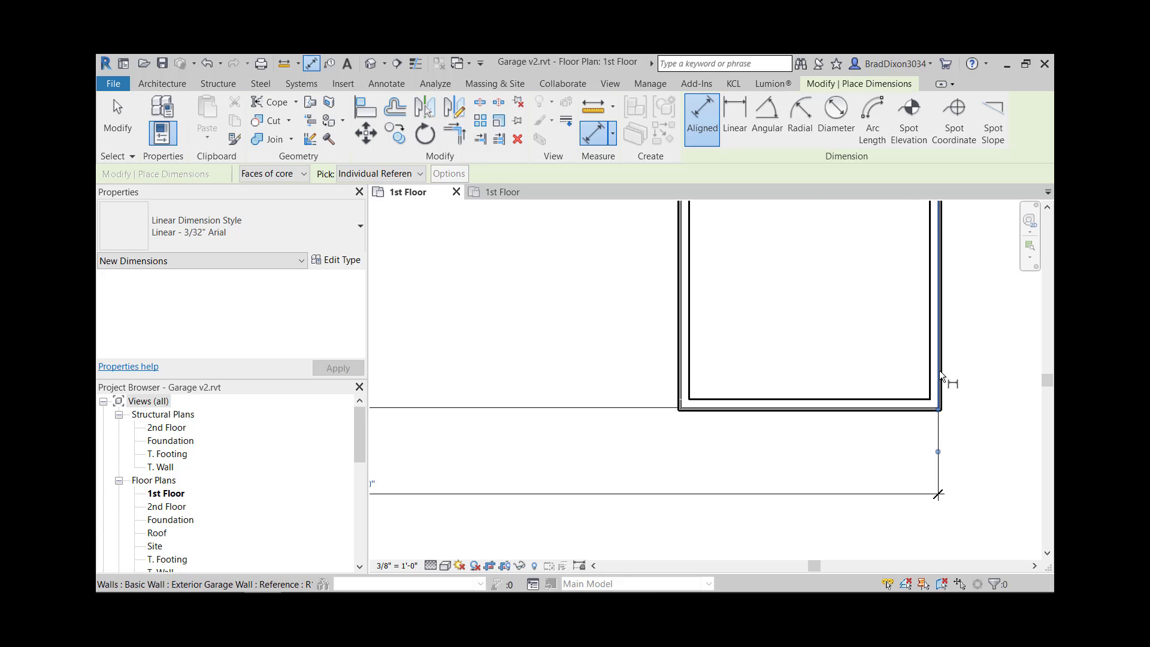
left_click(938, 371)
scroll(852, 404, "down", 3)
middle_click_drag(775, 329, 962, 444)
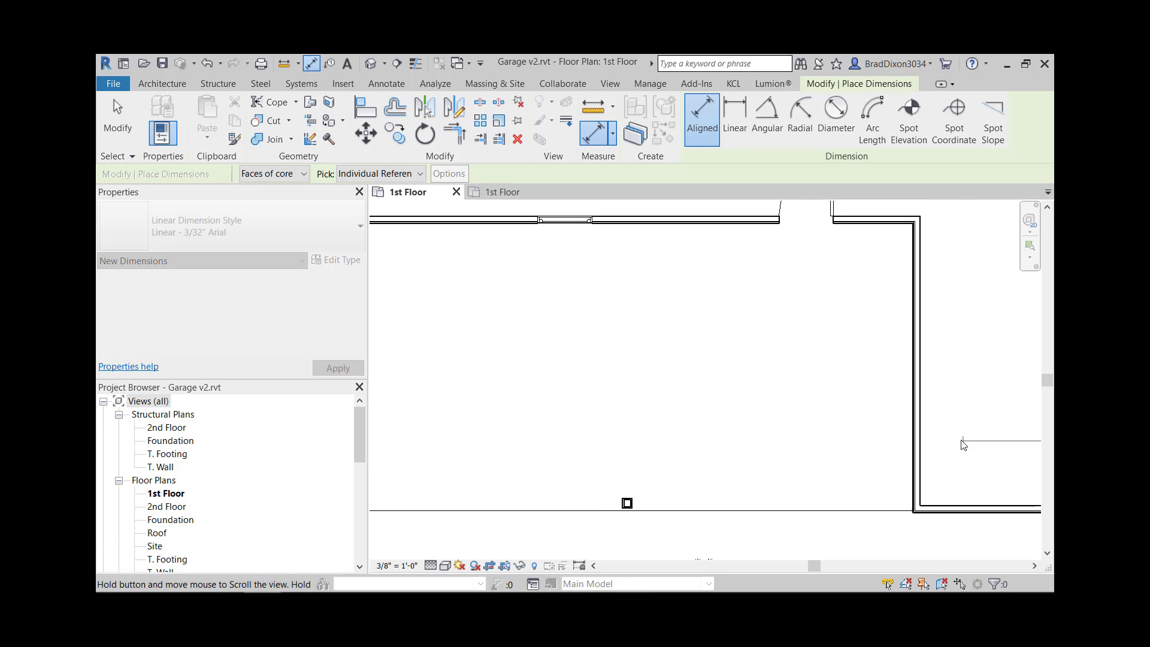
scroll(911, 225, "up", 3)
left_click(918, 257)
scroll(854, 395, "down", 3)
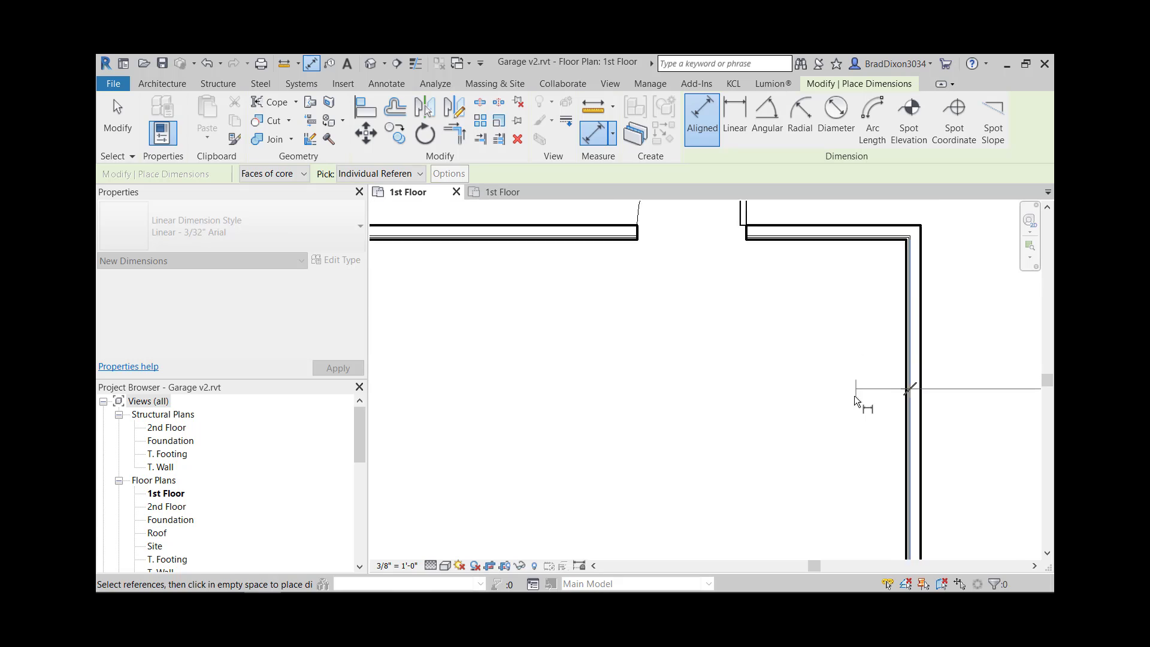
middle_click_drag(384, 335, 869, 309)
middle_click_drag(779, 305, 798, 304)
scroll(769, 271, "up", 2)
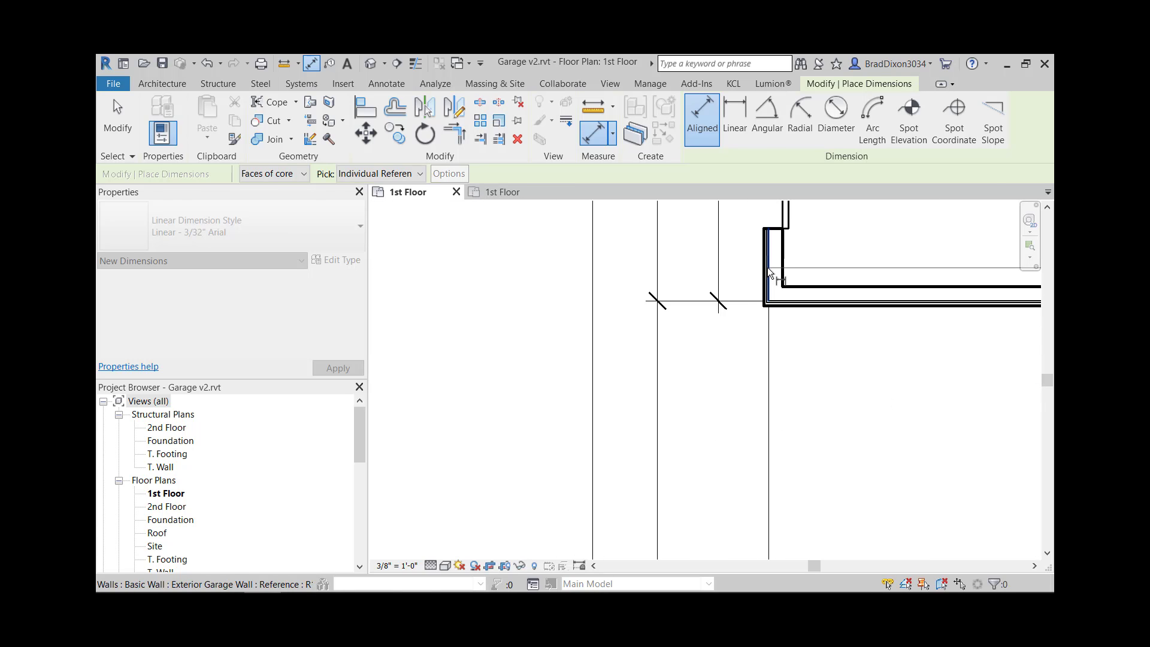
left_click(769, 271)
scroll(777, 376, "down", 3)
middle_click_drag(808, 286, 634, 275)
scroll(698, 310, "down", 2)
middle_click_drag(697, 311, 593, 310)
left_click(607, 314)
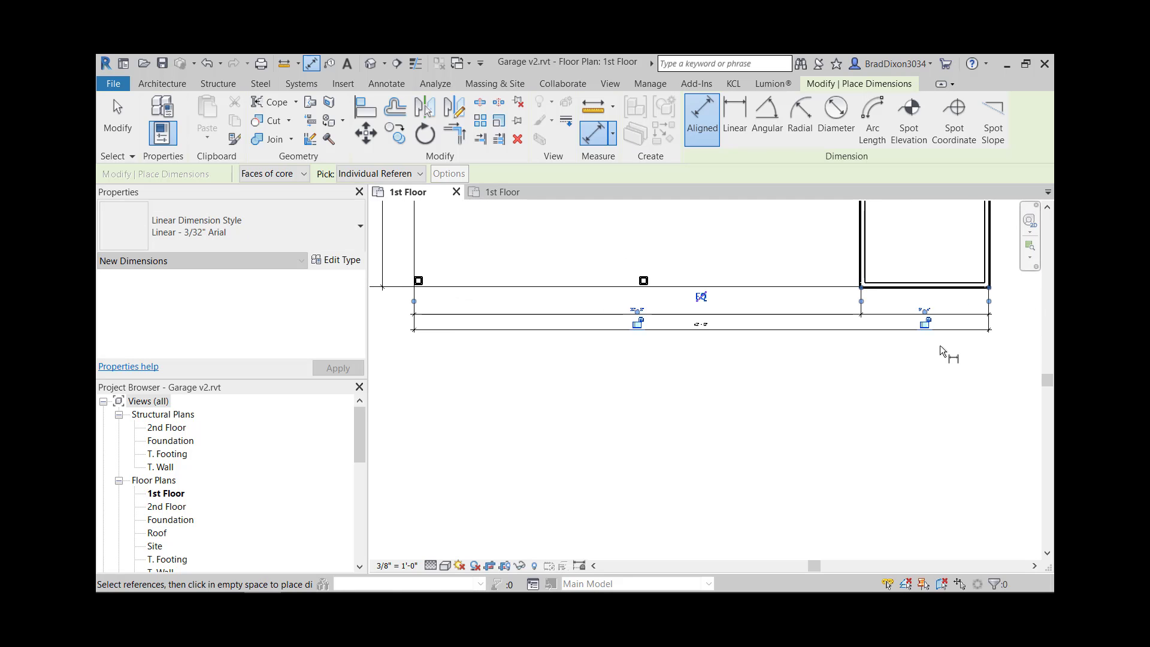
middle_click_drag(963, 313, 949, 388)
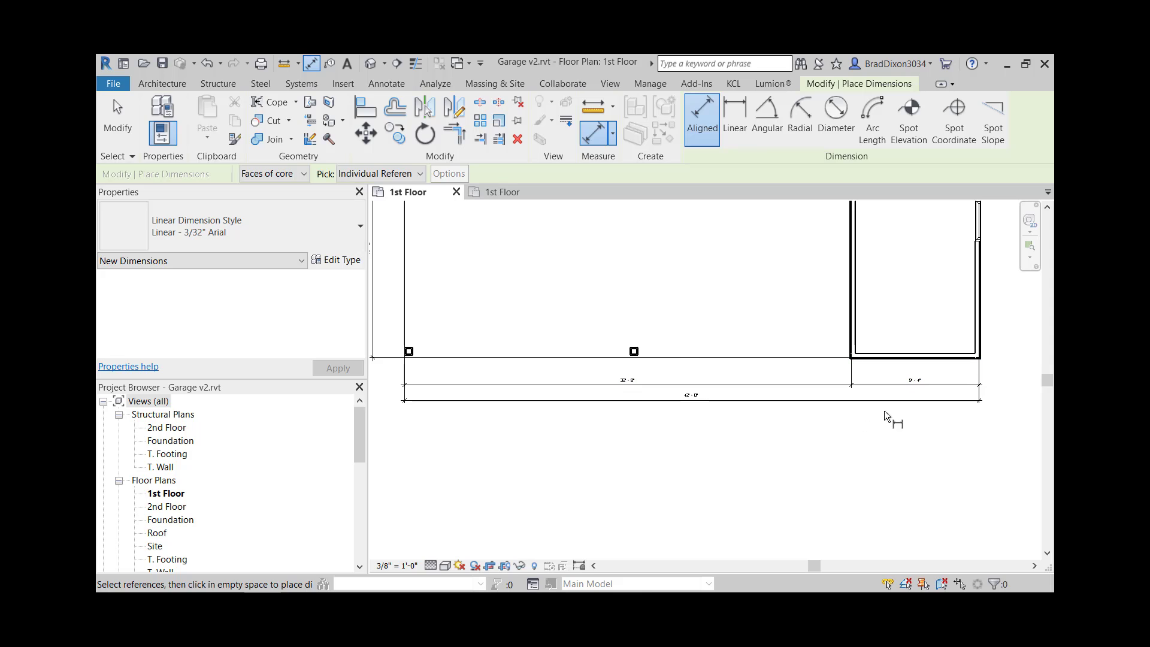
key("Escape")
Check the bottom dimension segments and the openings in the garage's main lower wall
scroll(870, 388, "down", 1)
scroll(893, 374, "up", 1)
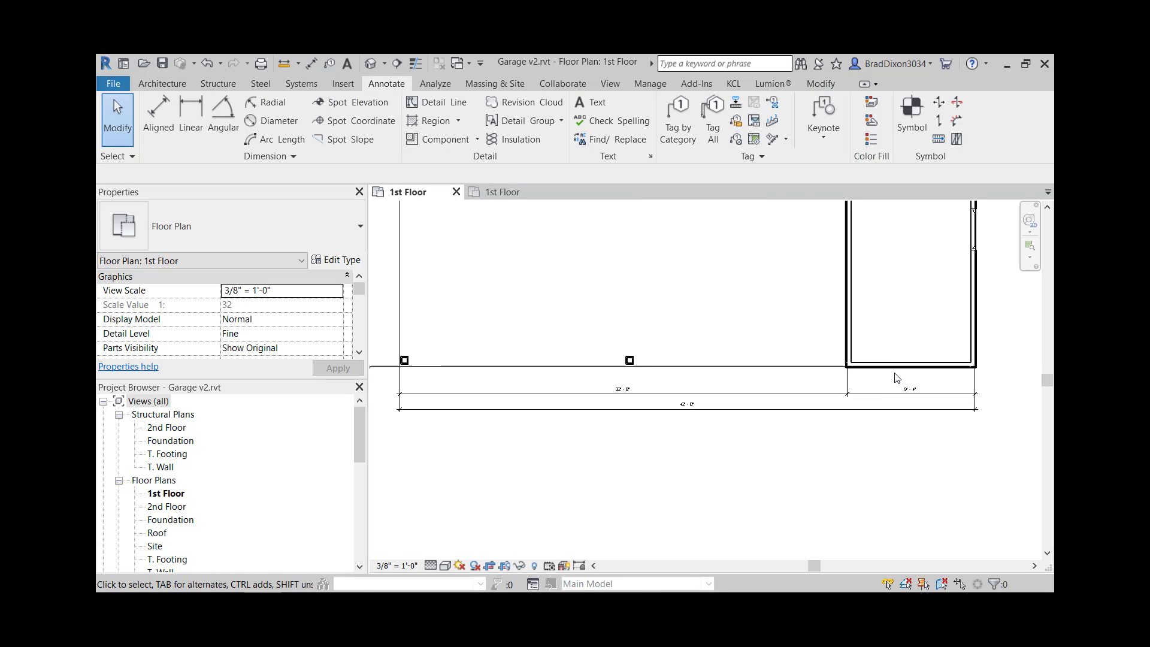
scroll(896, 377, "up", 1)
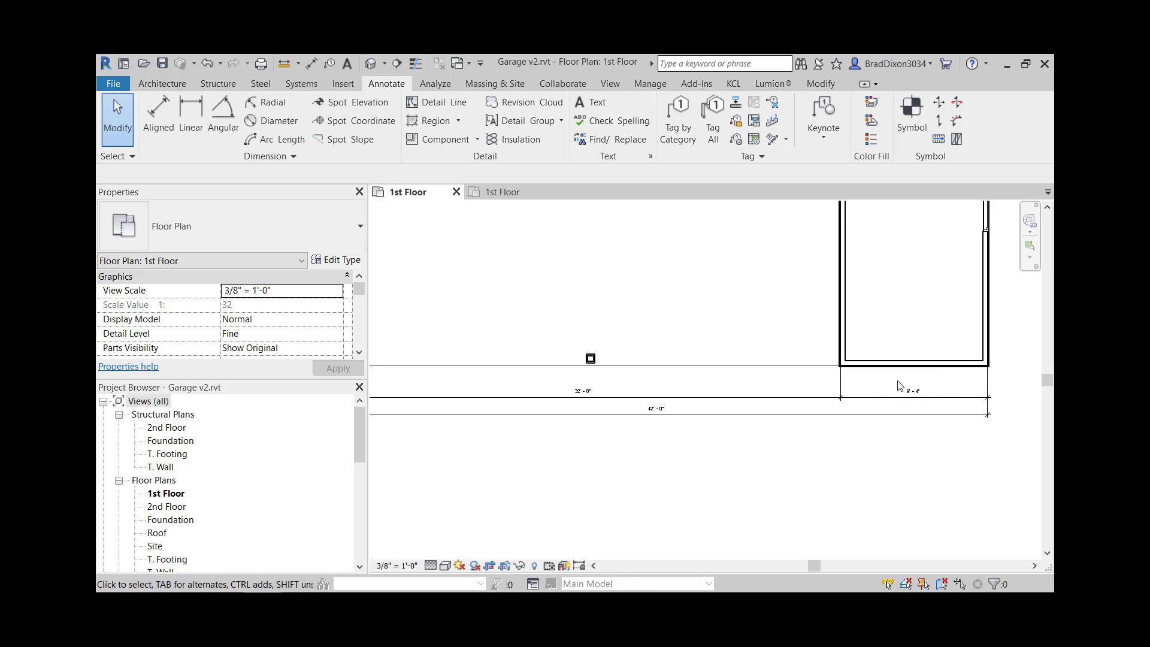
scroll(890, 381, "down", 2)
middle_click_drag(724, 277, 749, 352)
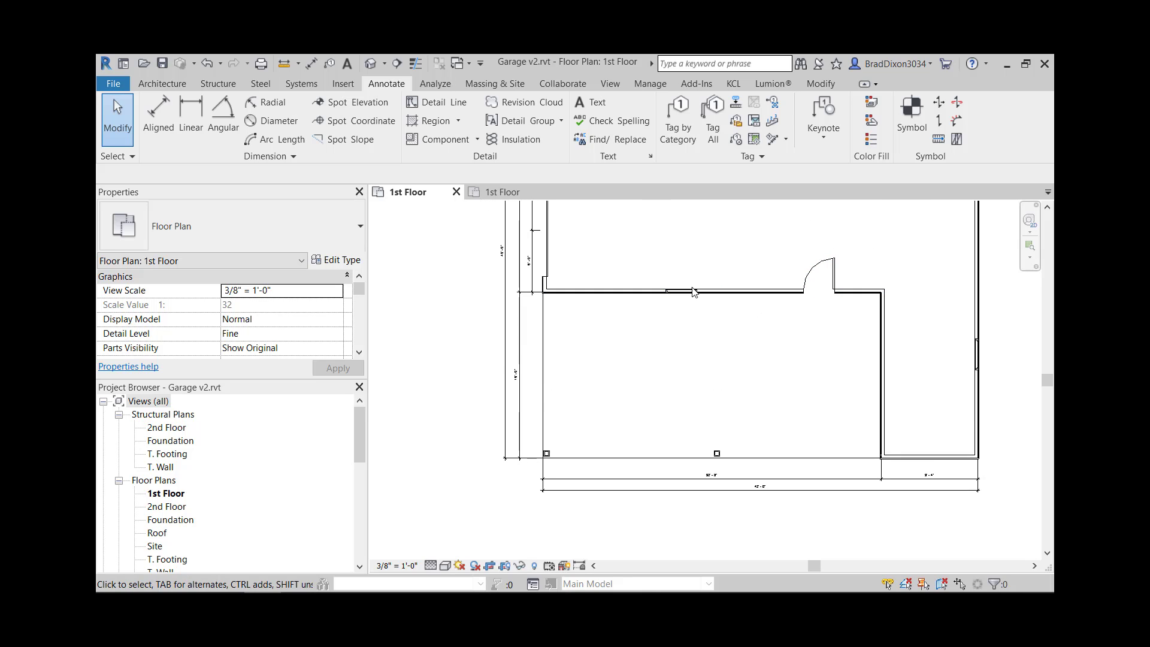
Add an aligned string from the wing's left wall core face through the lower-wall door and window centers to the left wall's core face, inside the bottom strings
left_click(158, 115)
scroll(863, 433, "up", 3)
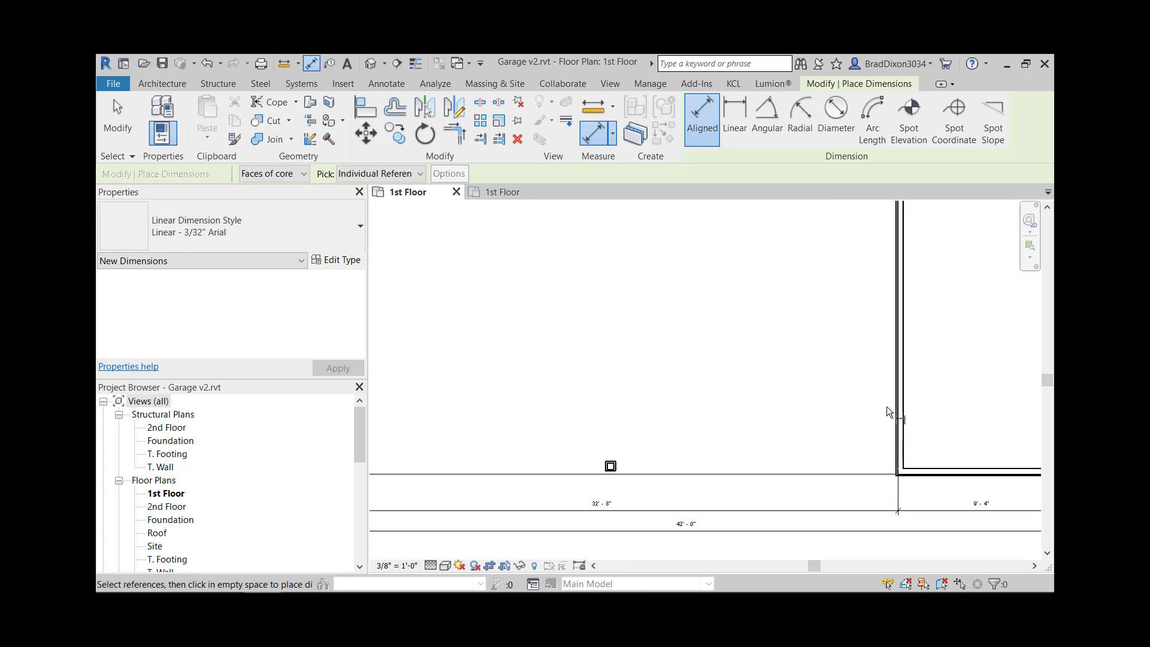
middle_click_drag(898, 225, 881, 285)
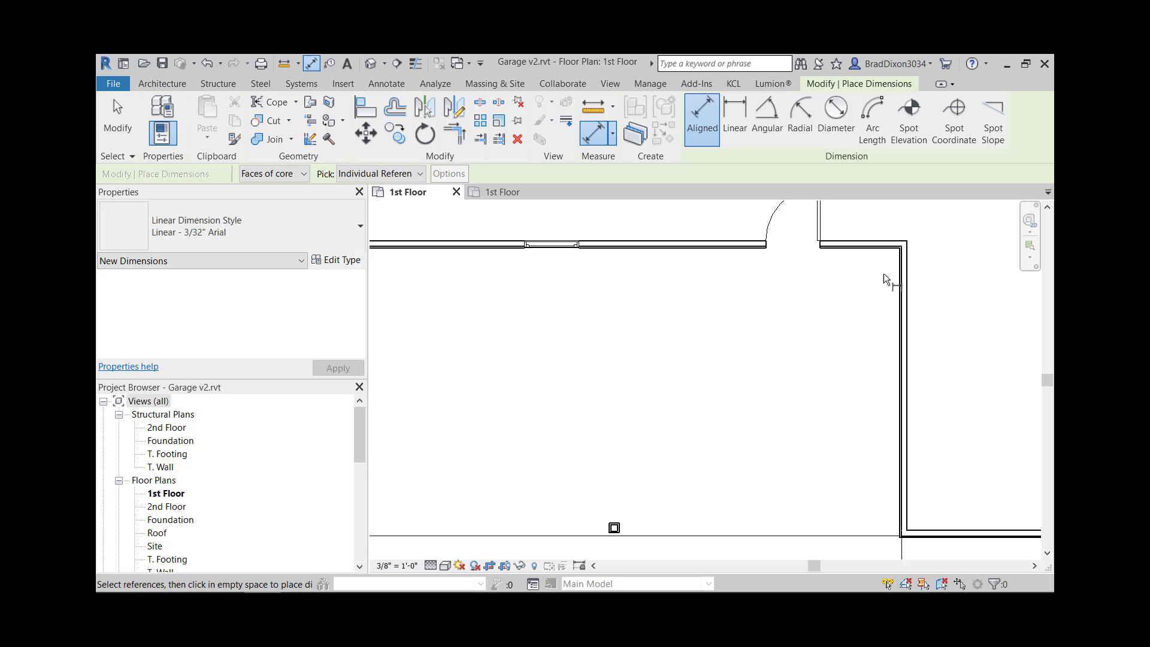
left_click(903, 278)
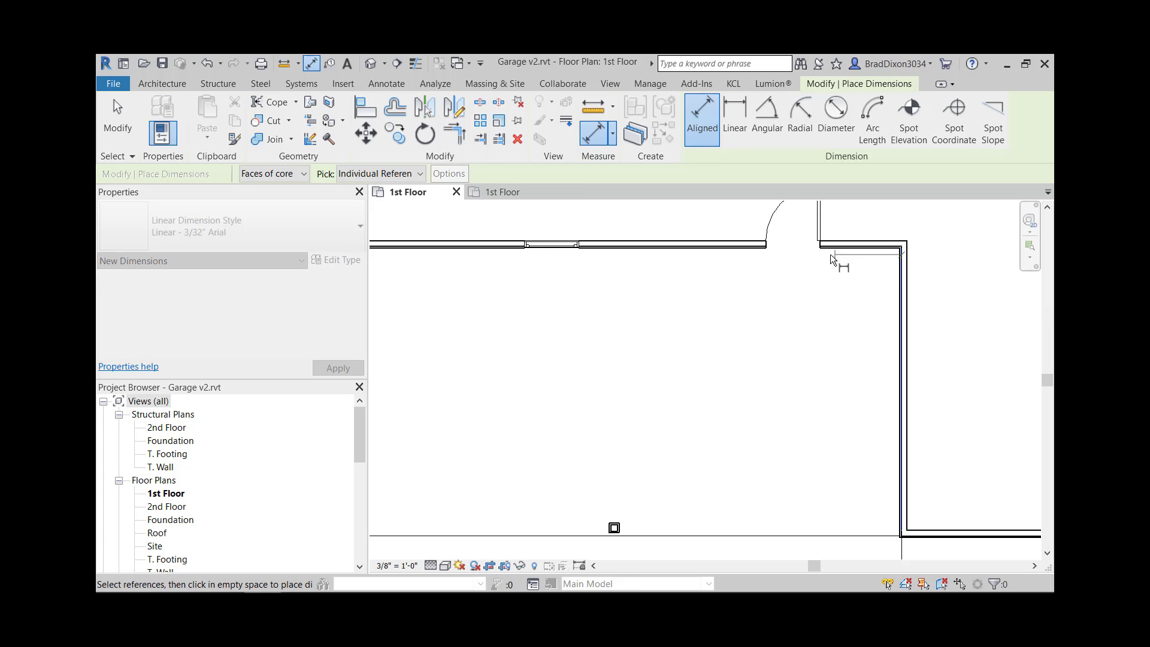
left_click(793, 243)
scroll(783, 289, "down", 2)
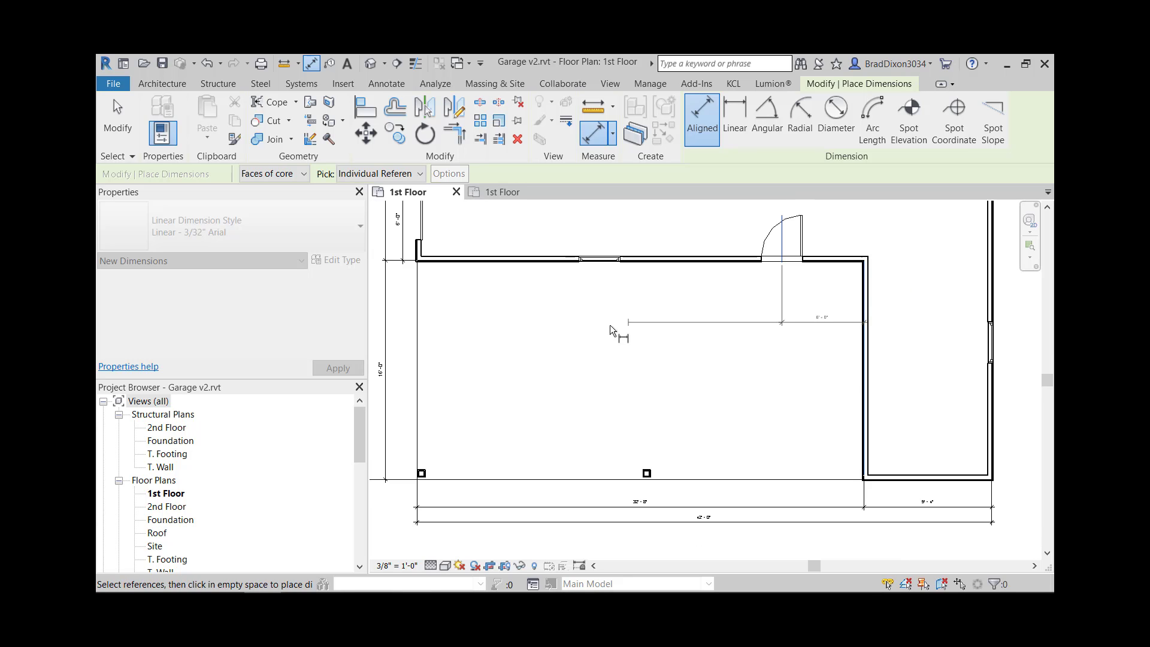
middle_click_drag(610, 325, 652, 367)
scroll(688, 291, "up", 2)
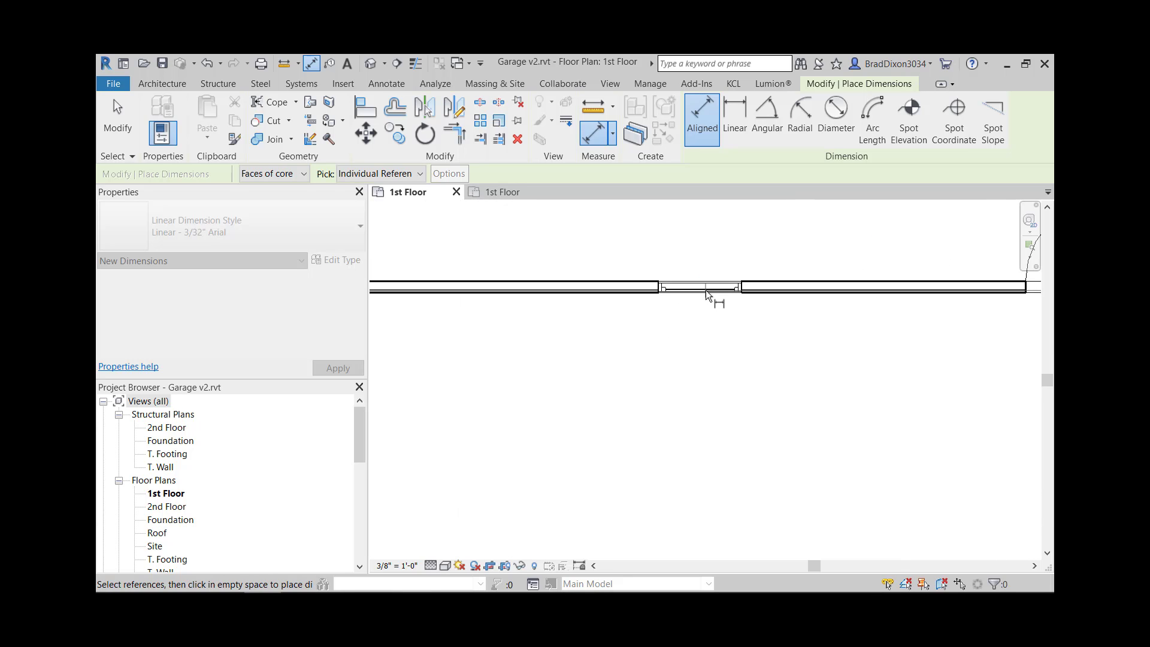
left_click(702, 290)
scroll(676, 365, "down", 3)
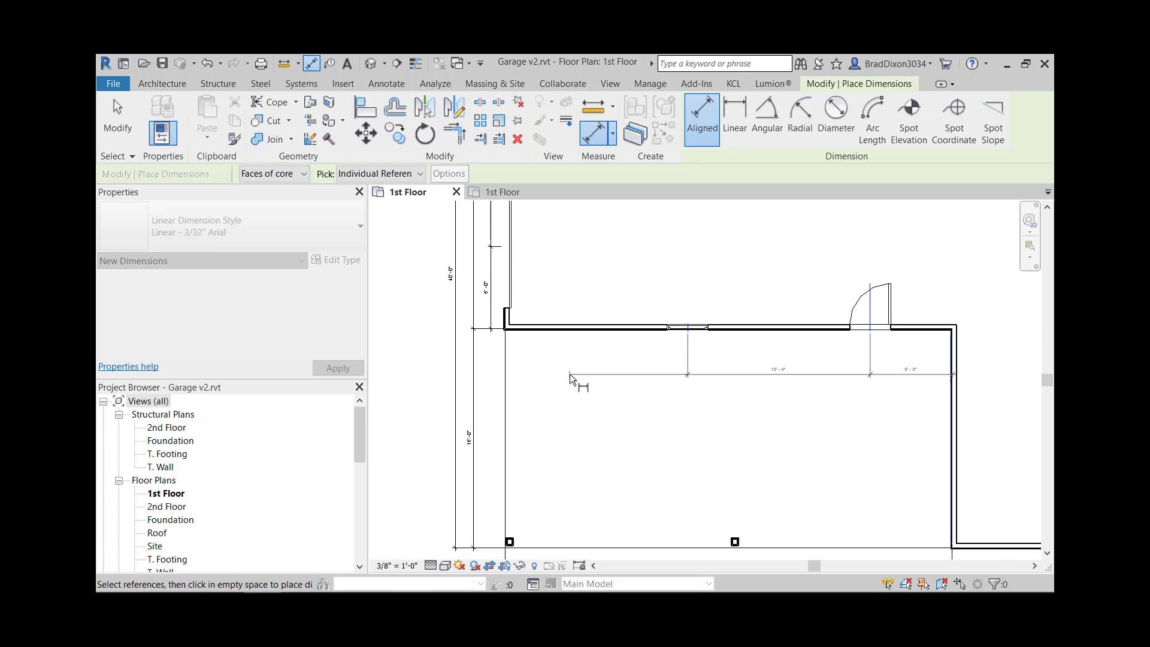
scroll(505, 312, "up", 2)
scroll(507, 322, "up", 3)
left_click(509, 329)
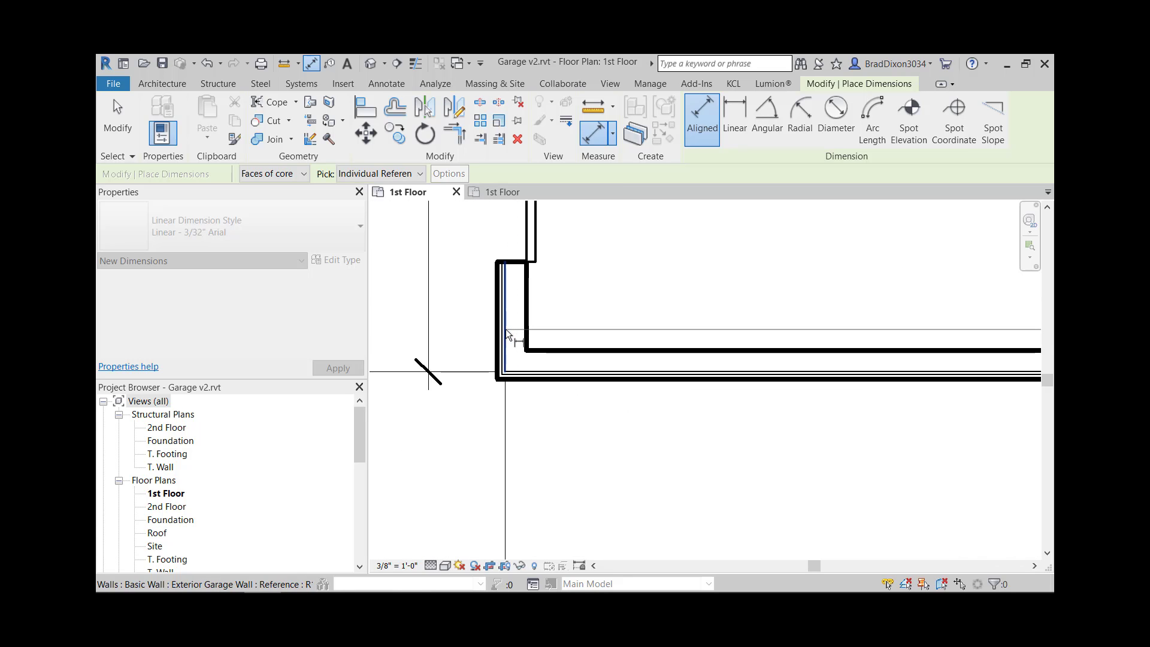
scroll(558, 418, "down", 3)
middle_click_drag(747, 510, 716, 328)
scroll(719, 336, "down", 3)
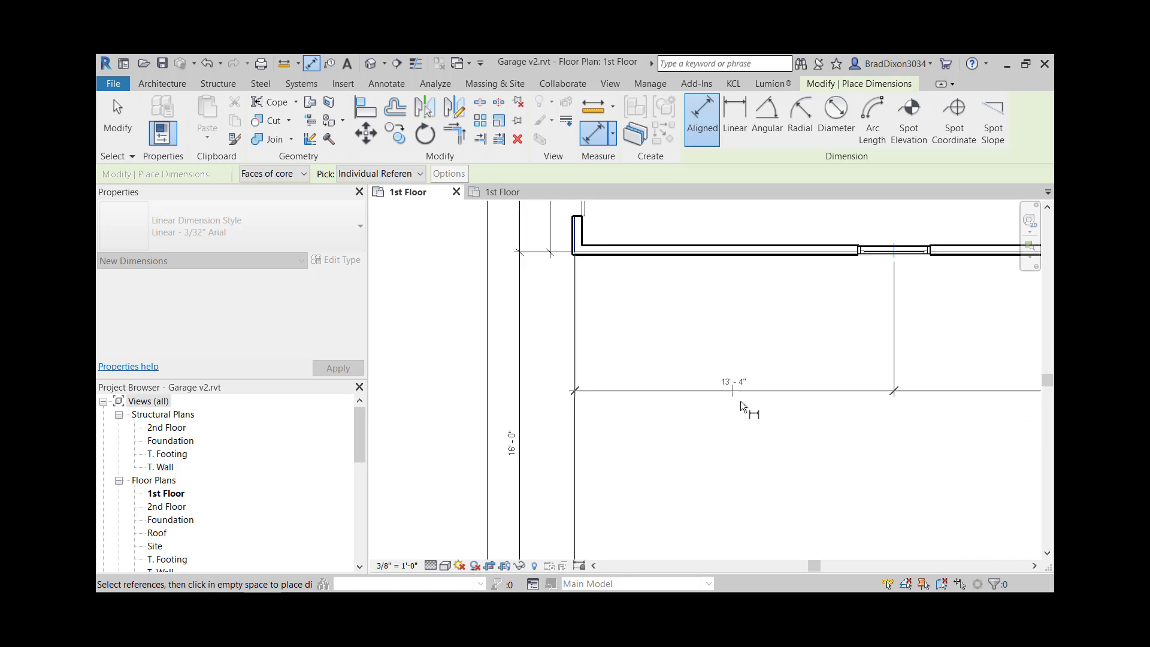
middle_click_drag(818, 426, 750, 279)
middle_click_drag(797, 449, 777, 358)
left_click(773, 382)
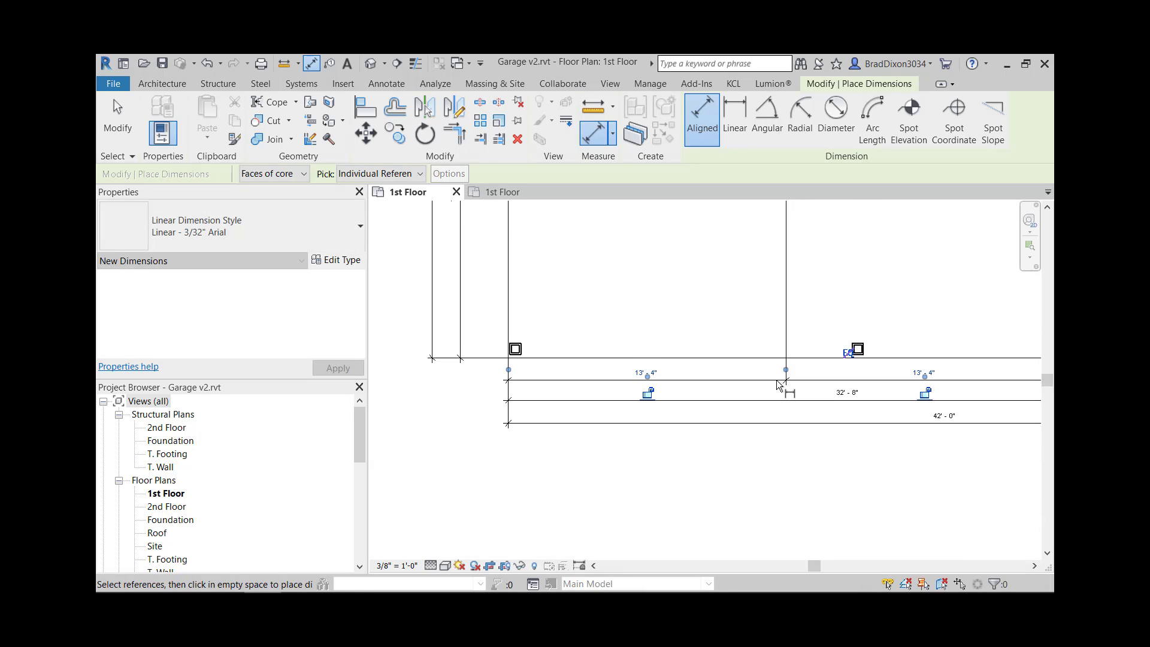
middle_click_drag(833, 465, 625, 463)
key("Escape")
key("Escape")
Review the three dimension strings below the plan, along with the full floor plan
scroll(832, 452, "down", 1)
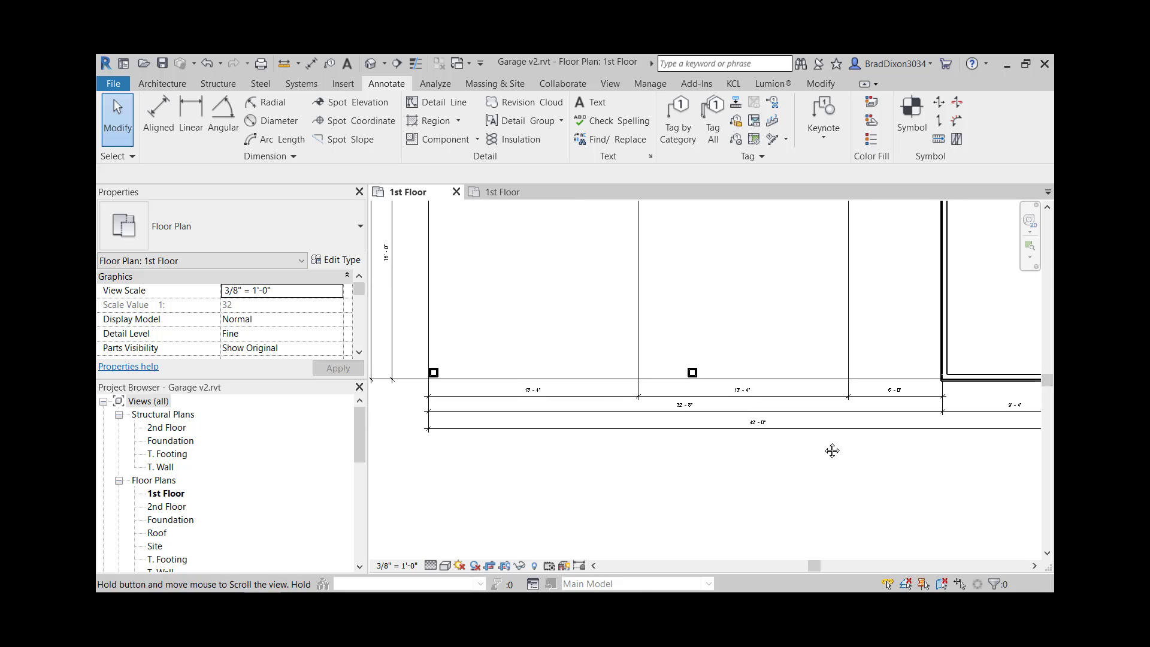
middle_click_drag(832, 452, 838, 444)
scroll(950, 388, "down", 1)
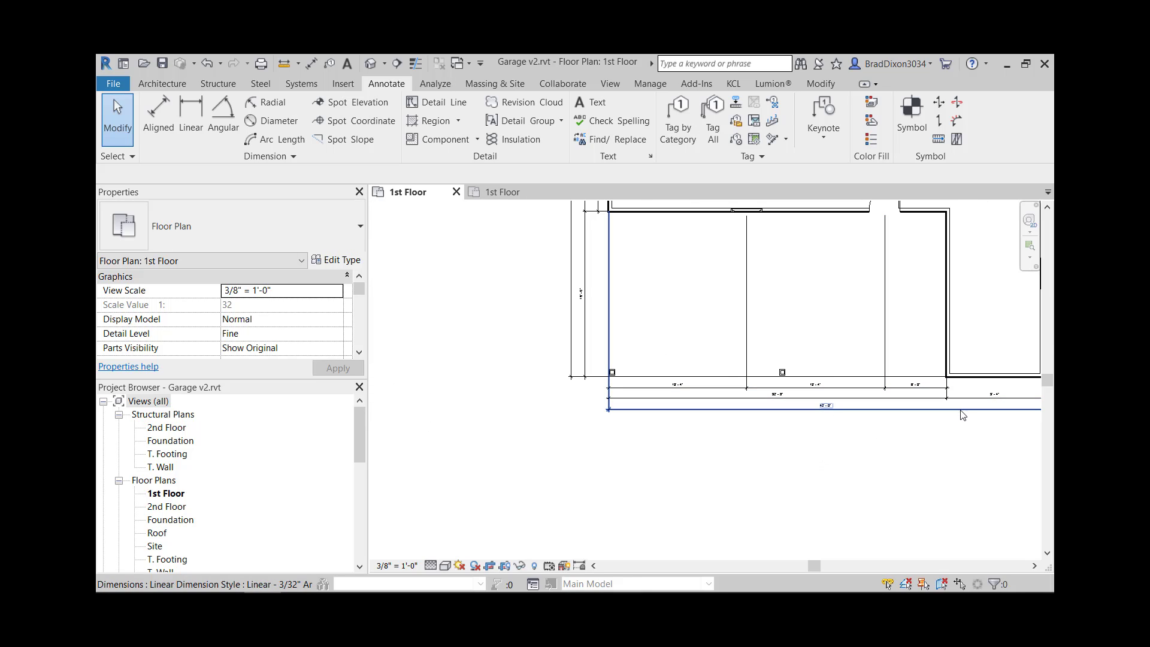
middle_click_drag(960, 432, 875, 446)
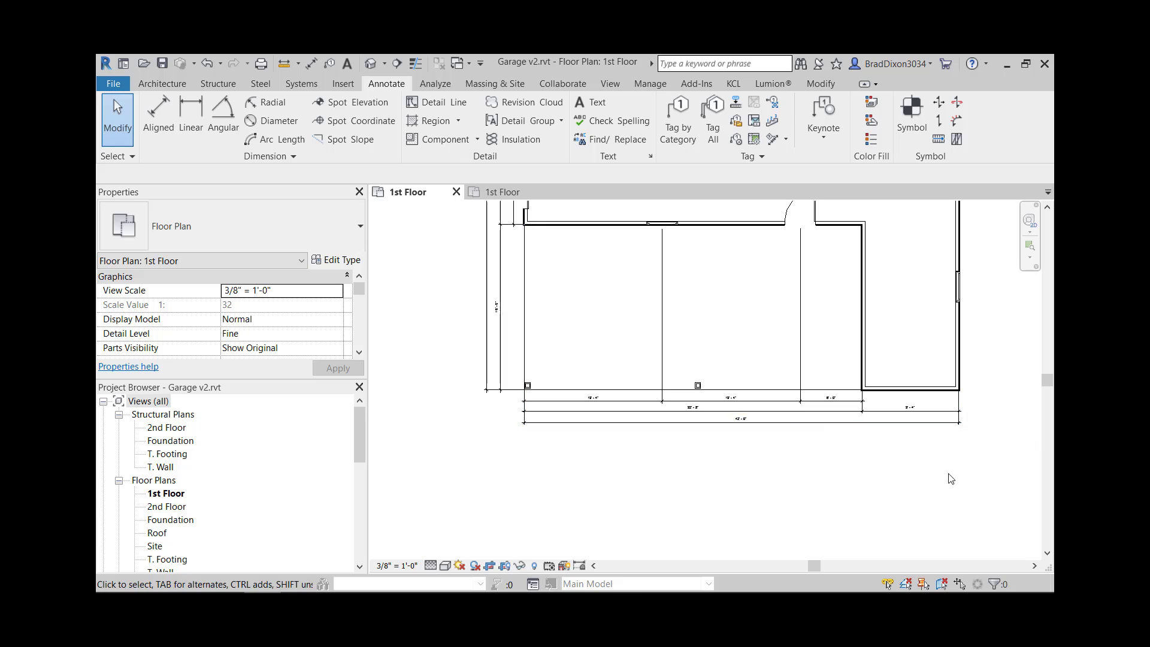
scroll(960, 467, "down", 1)
middle_click_drag(962, 446, 898, 490)
middle_click_drag(944, 410, 918, 453)
scroll(921, 412, "down", 1)
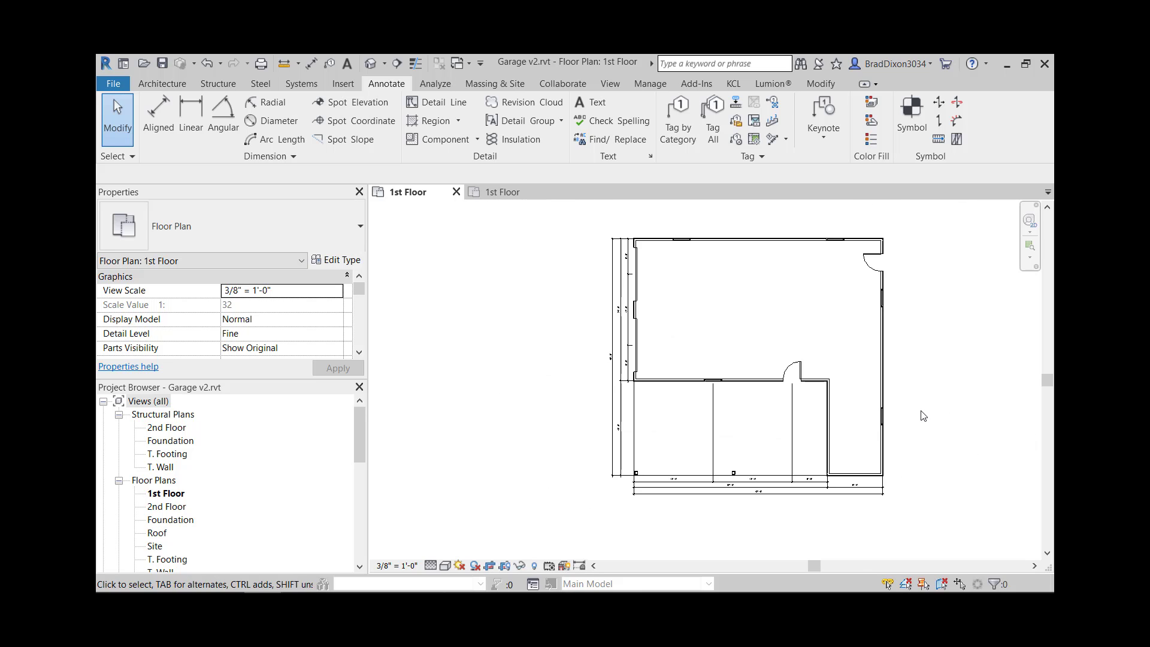
middle_click_drag(921, 411, 922, 430)
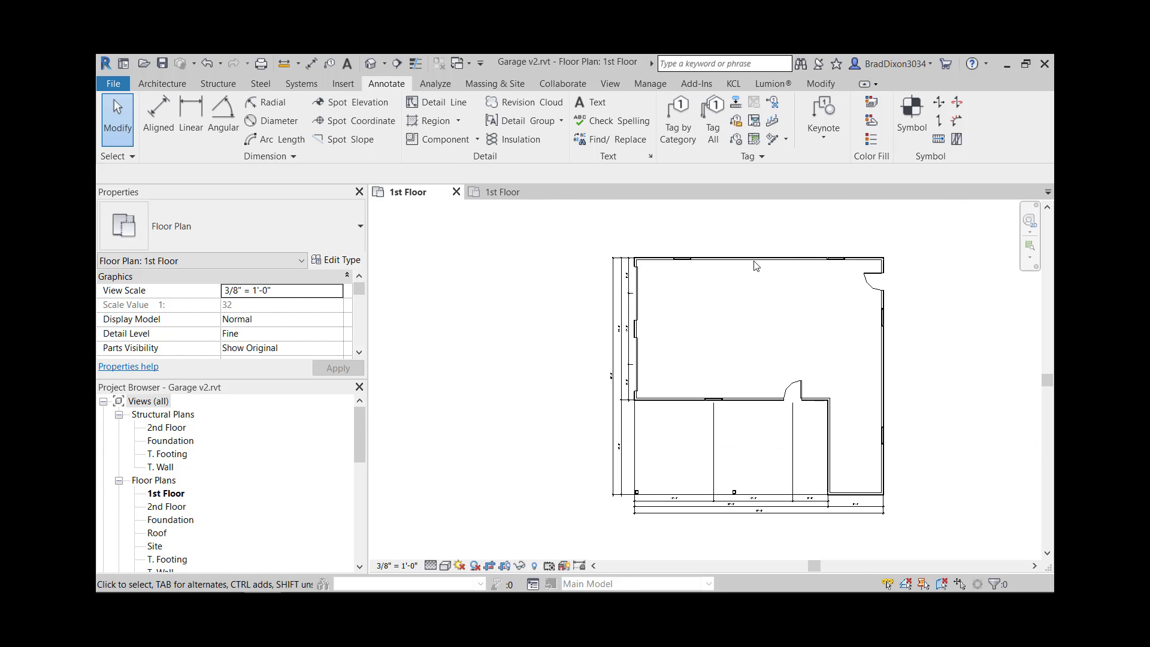
Delete both double-hung windows from the garage's top wall
left_click(683, 259)
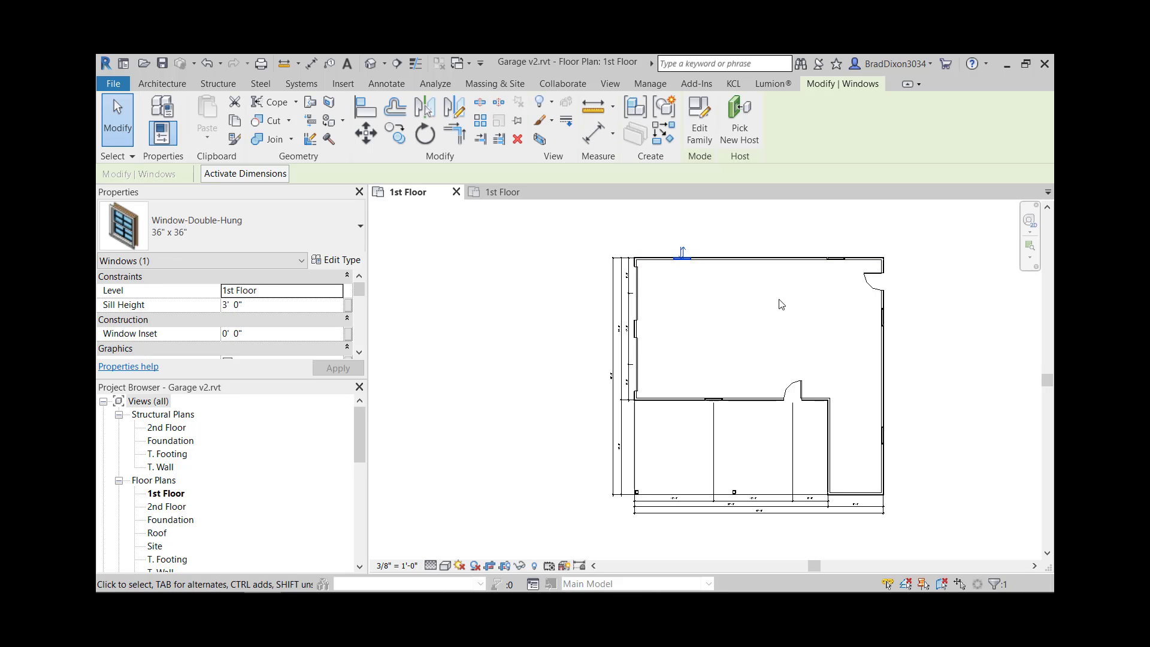
key("Delete")
left_click(836, 258)
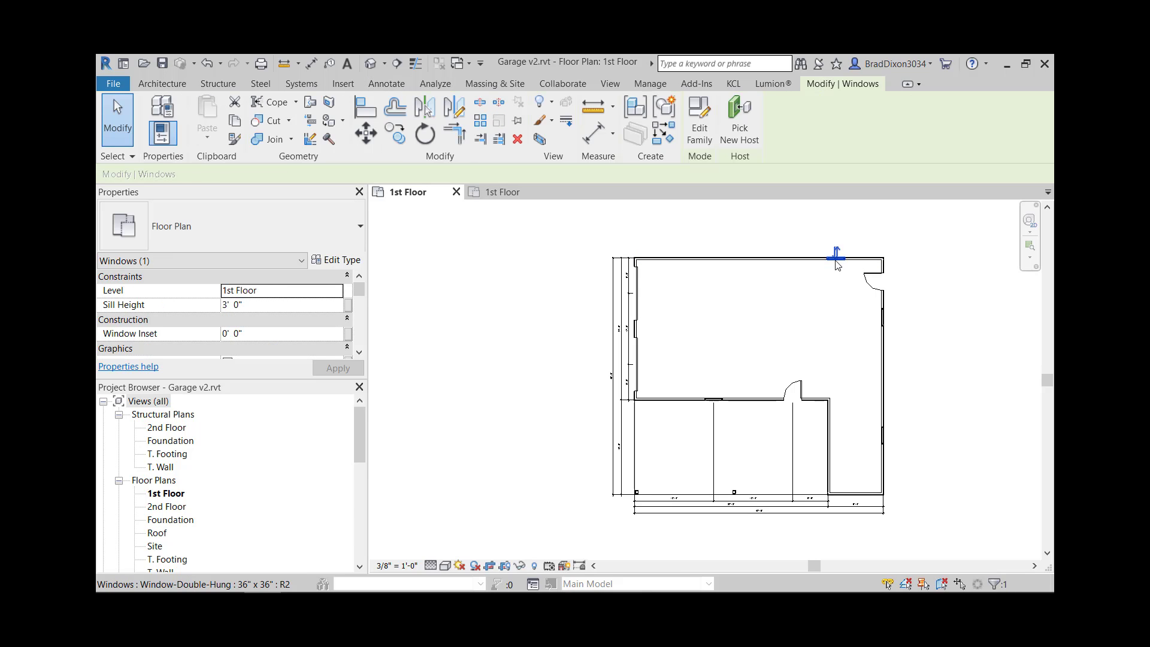
key("Delete")
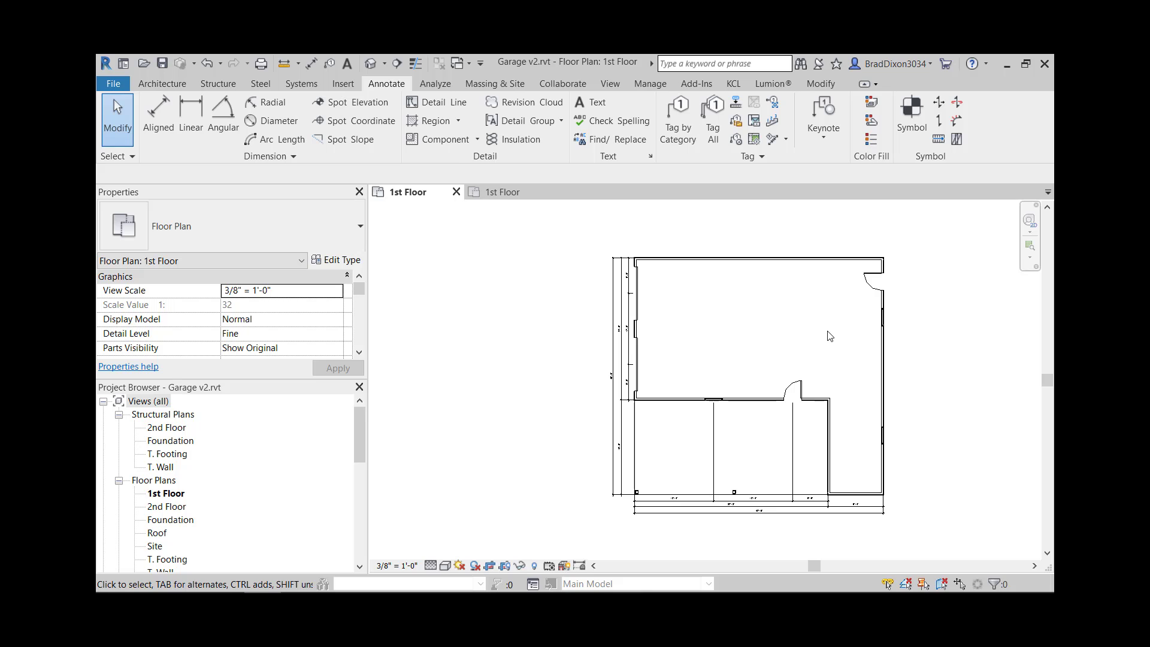
Place an overall horizontal aligned dimension between the core faces of the right and left exterior walls, just above the plan
left_click(159, 117)
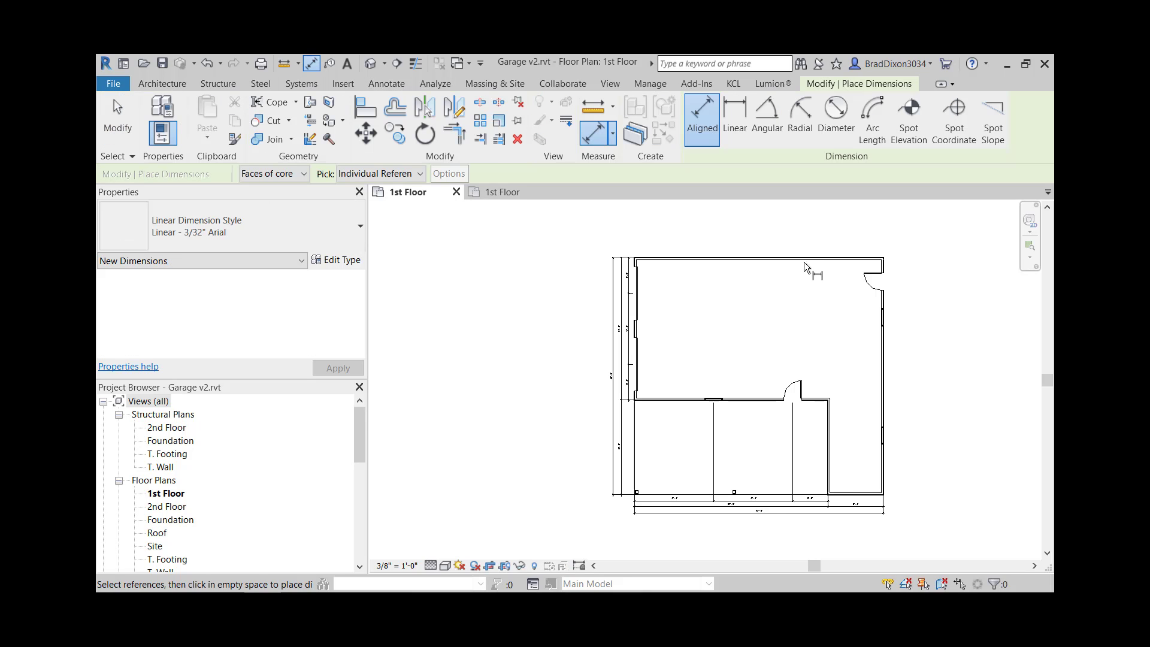
scroll(862, 273, "up", 5)
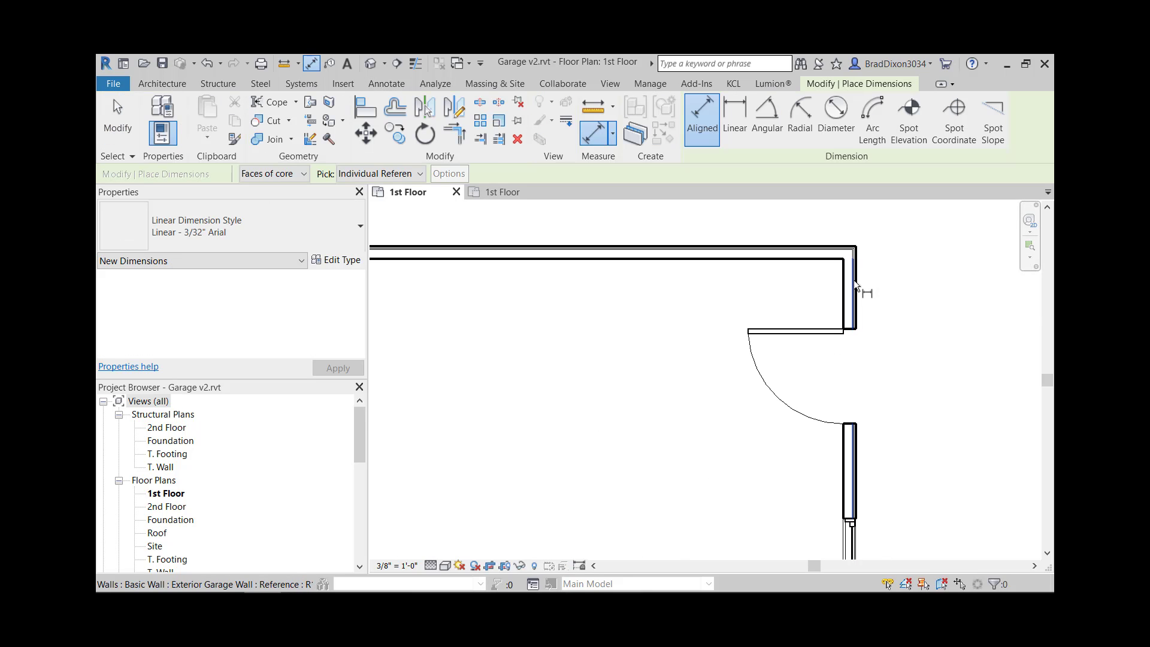
left_click(854, 279)
scroll(817, 300, "down", 1)
middle_click_drag(546, 308, 962, 334)
scroll(707, 293, "up", 5)
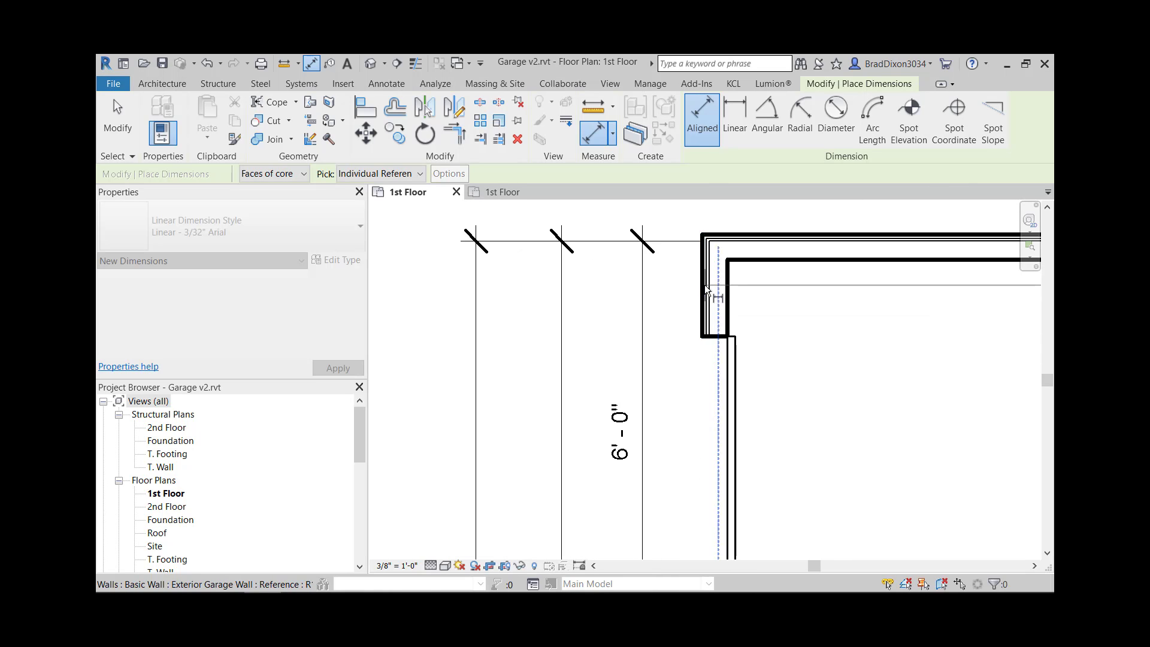
scroll(705, 285, "up", 3)
scroll(737, 298, "down", 3)
left_click(736, 293)
scroll(748, 305, "down", 2)
middle_click_drag(773, 339, 533, 434)
scroll(657, 372, "down", 3)
middle_click_drag(753, 339, 398, 306)
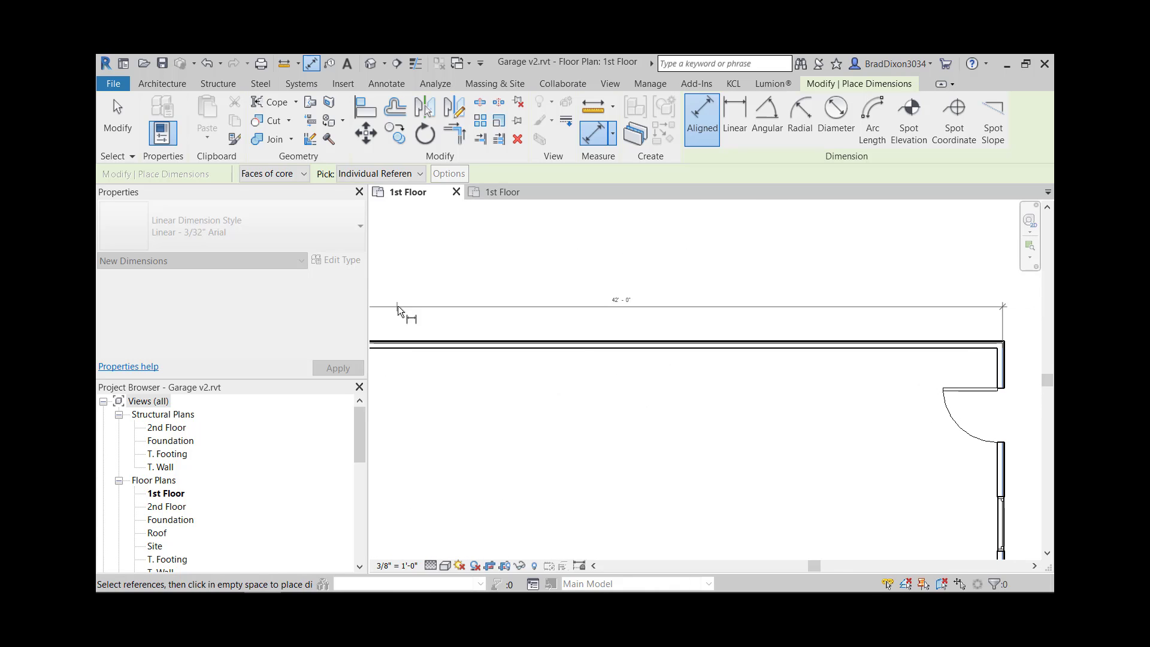
left_click(476, 329)
key("Escape")
key("Escape")
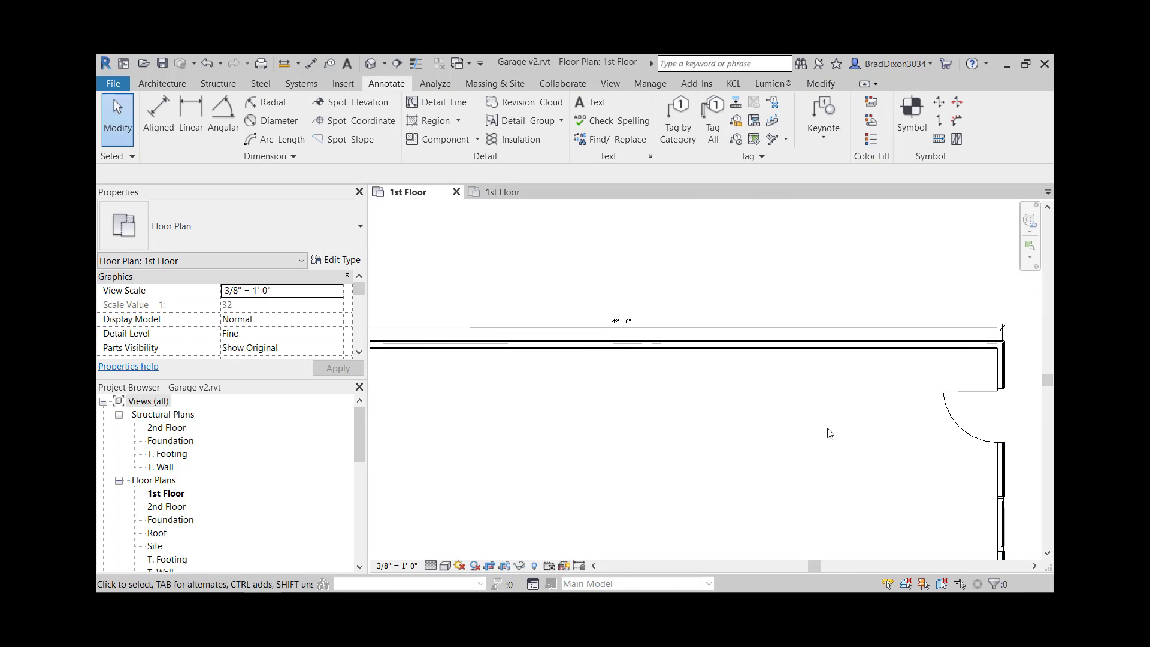
Add an aligned string from the top wall's core face through the right wall's door and lower window centers to the bottom wall's core face, beside the plan
middle_click_drag(824, 428, 589, 343)
scroll(618, 356, "down", 2)
middle_click_drag(706, 377, 839, 309)
scroll(839, 309, "down", 2)
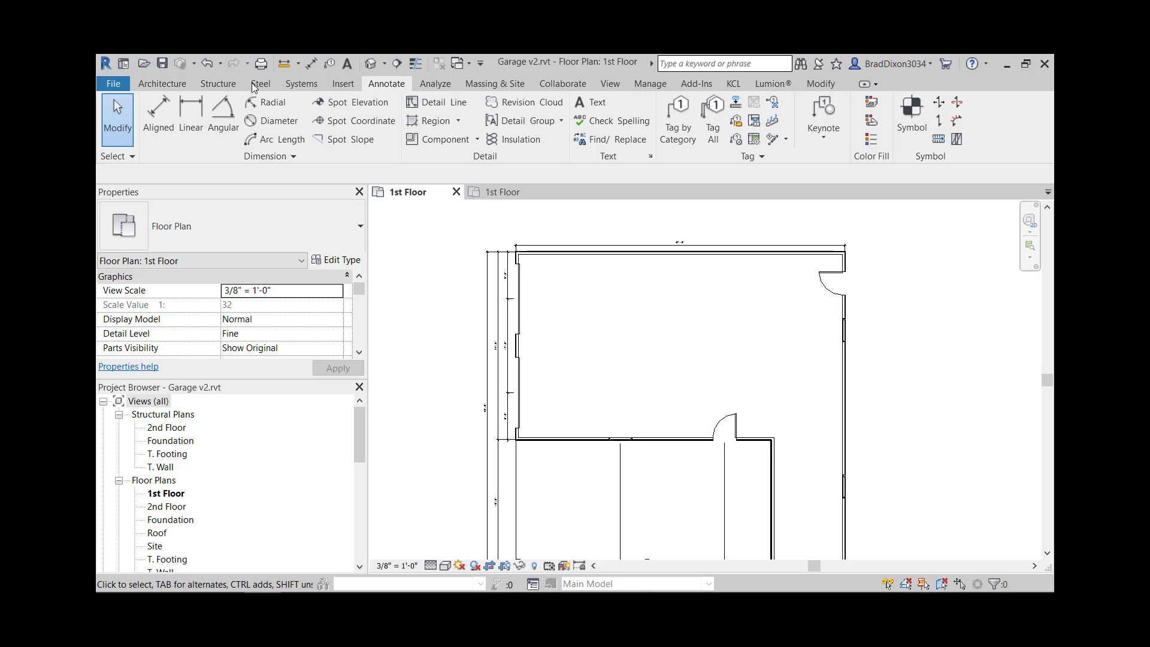
left_click(159, 114)
scroll(825, 209, "up", 4)
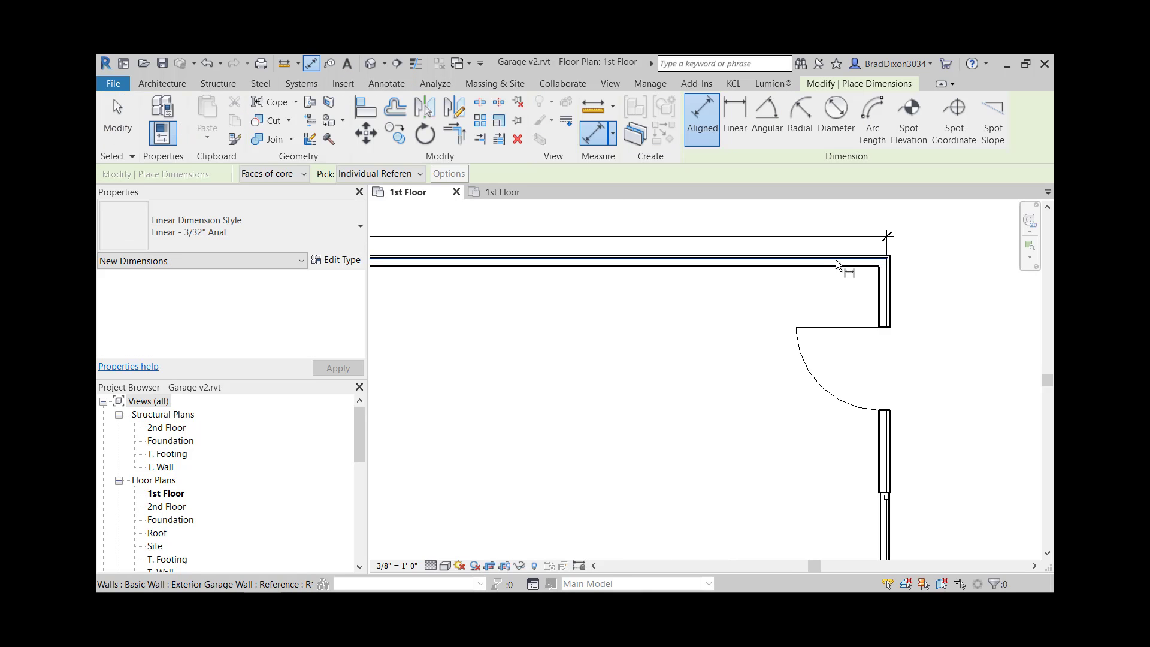
scroll(838, 258, "up", 3)
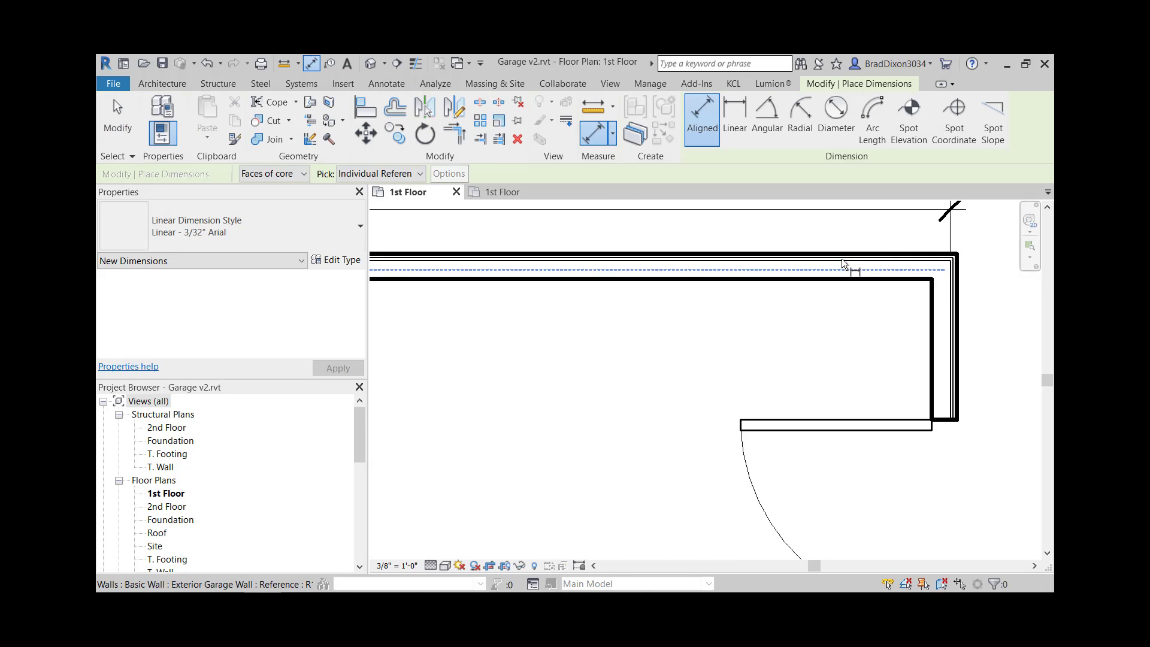
left_click(837, 262)
scroll(905, 464, "down", 3)
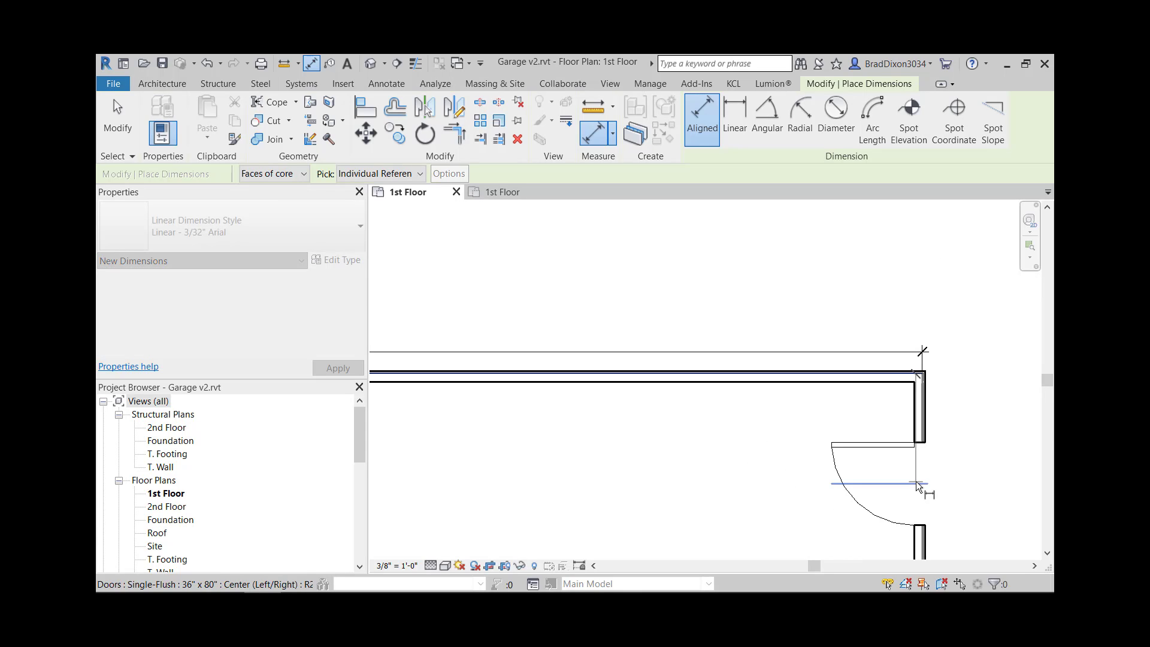
left_click(916, 483)
scroll(924, 531, "down", 2)
middle_click_drag(942, 523, 930, 230)
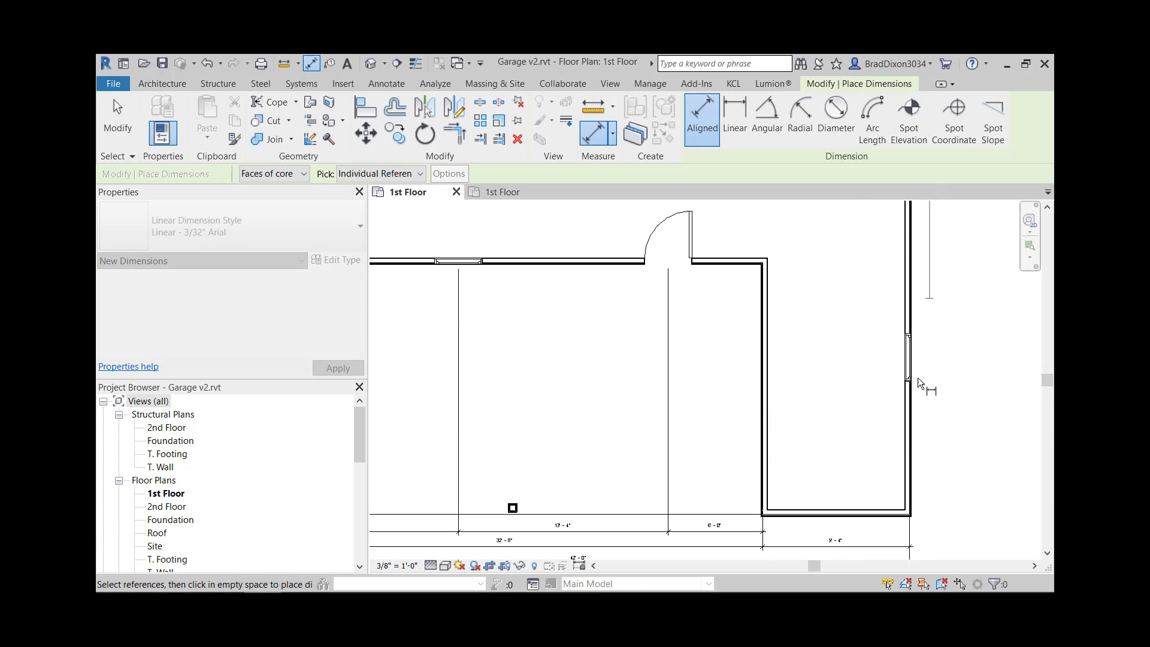
left_click(908, 357)
middle_click_drag(942, 457, 944, 346)
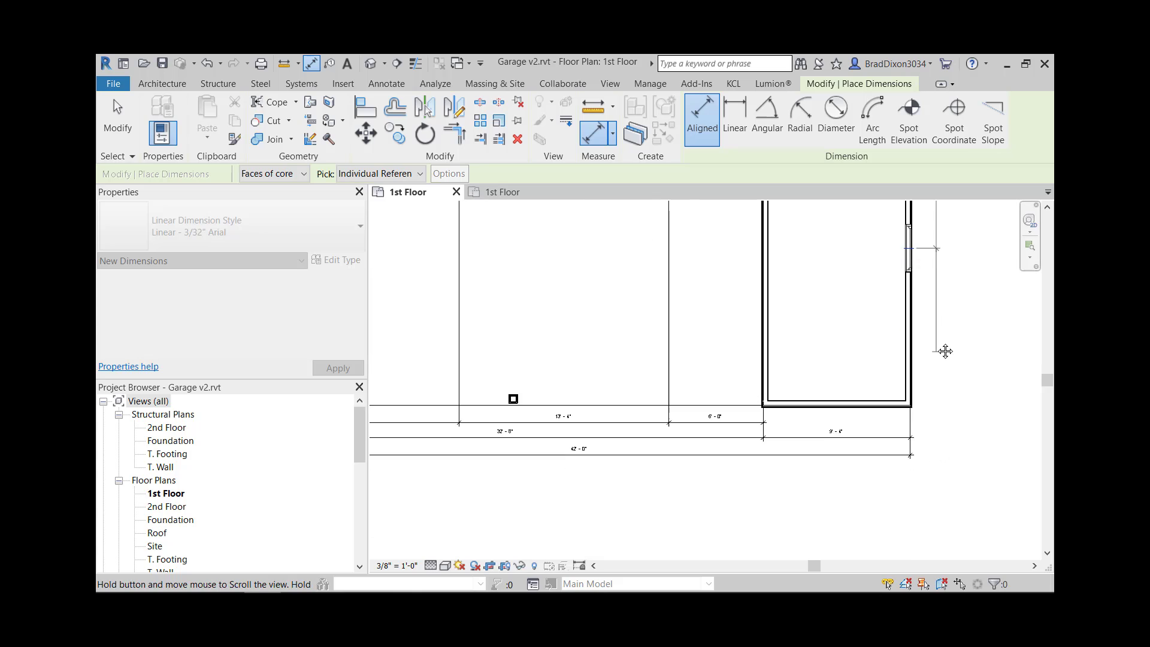
scroll(904, 398, "up", 4)
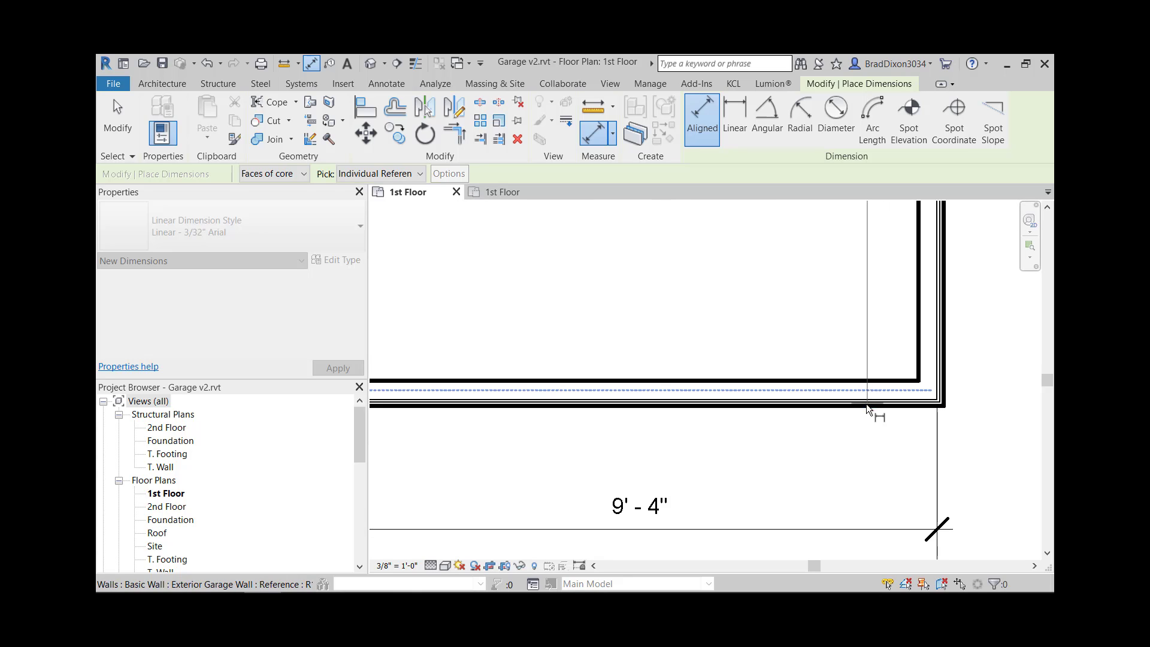
left_click(887, 403)
scroll(906, 405, "down", 4)
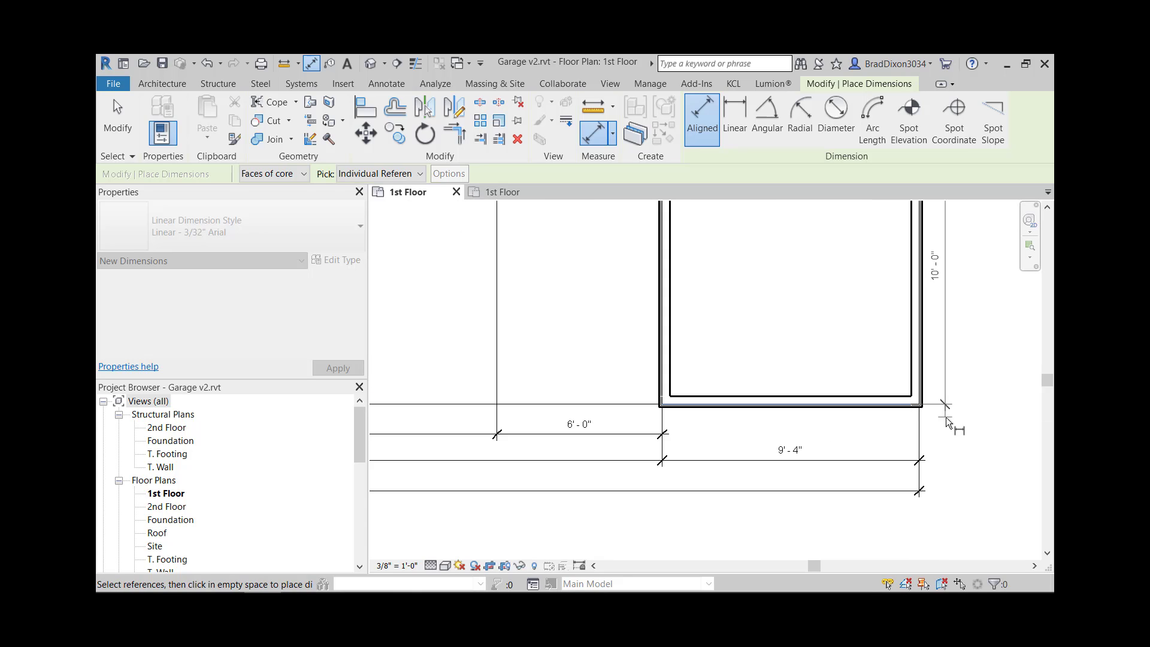
middle_click_drag(969, 407, 862, 424)
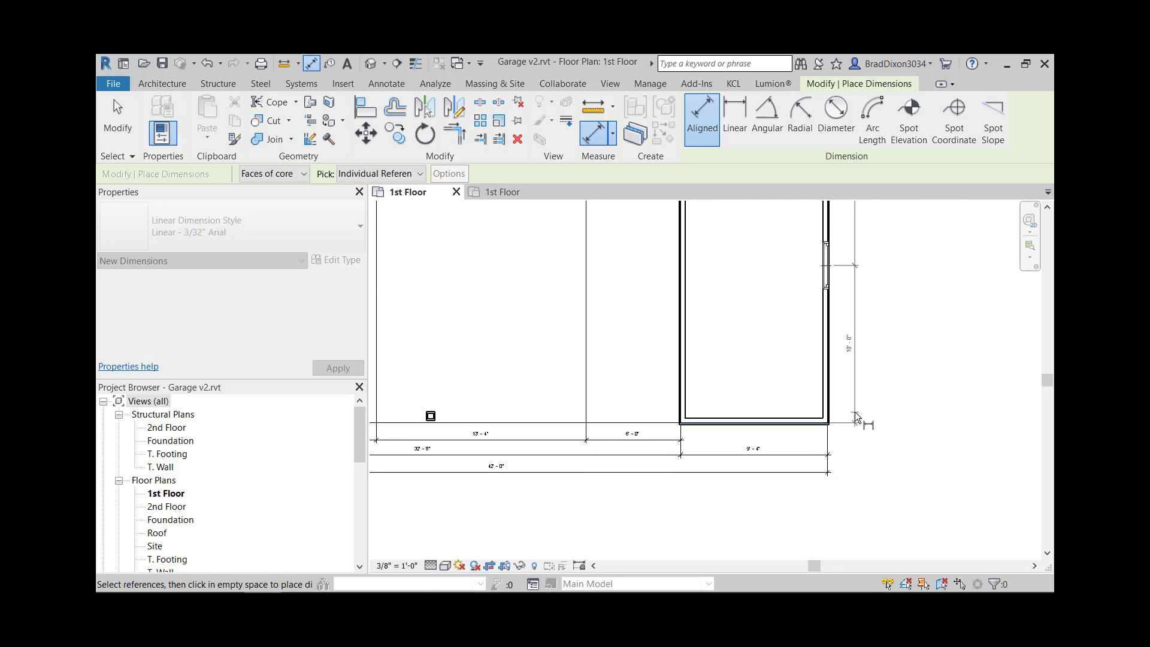
left_click(854, 412)
Place an overall vertical aligned dimension between the core faces of the bottom and top walls, outside the right-side string
middle_click_drag(695, 315, 693, 418)
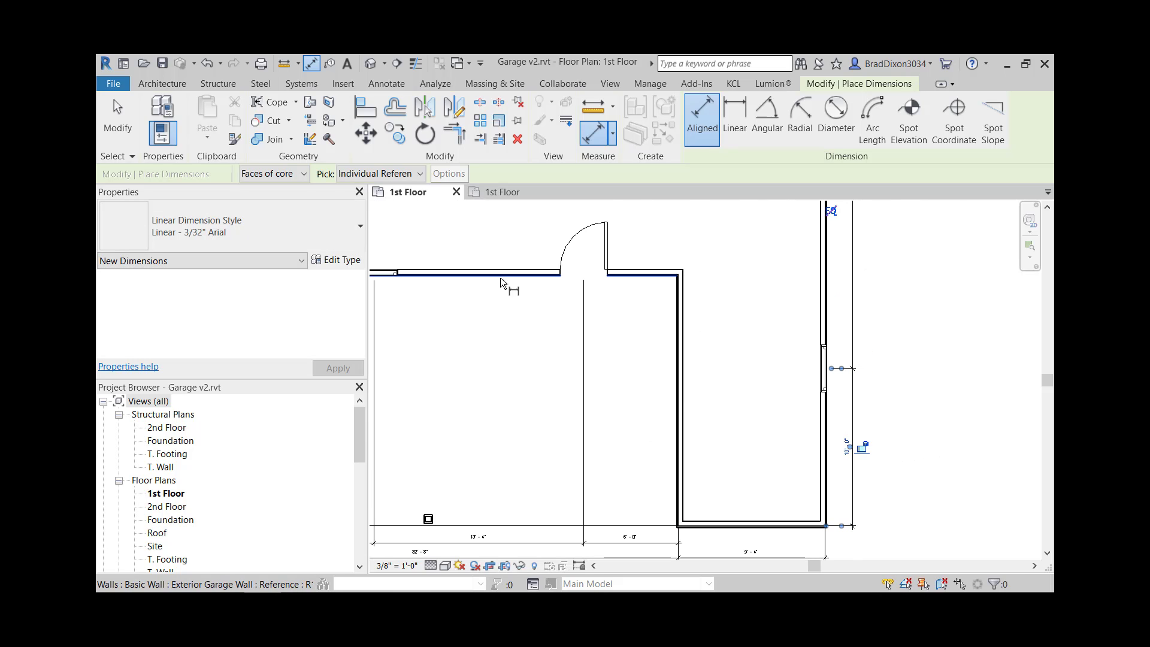
scroll(761, 524, "up", 4)
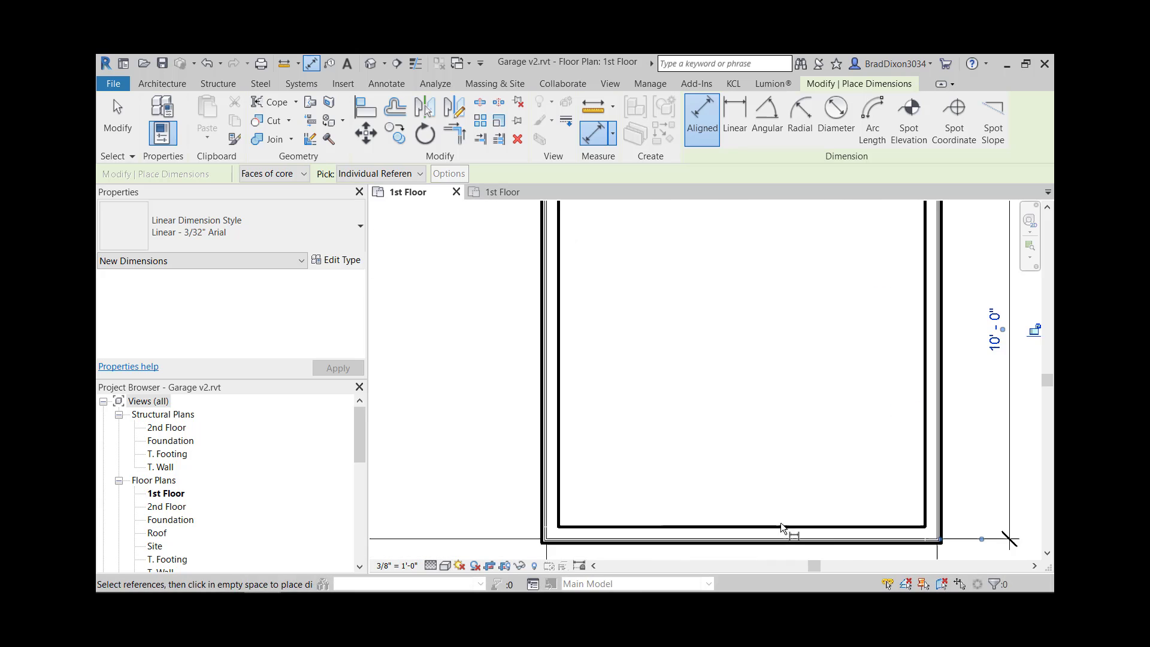
left_click(833, 538)
scroll(857, 419, "down", 4)
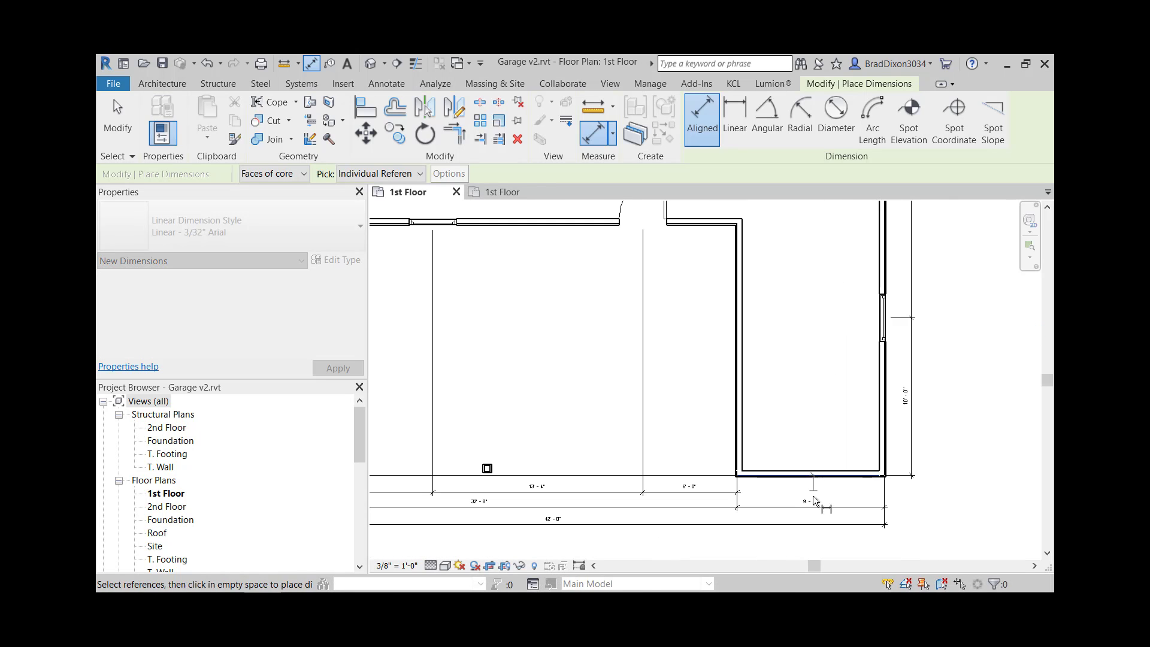
middle_click_drag(836, 301, 835, 532)
scroll(859, 370, "up", 3)
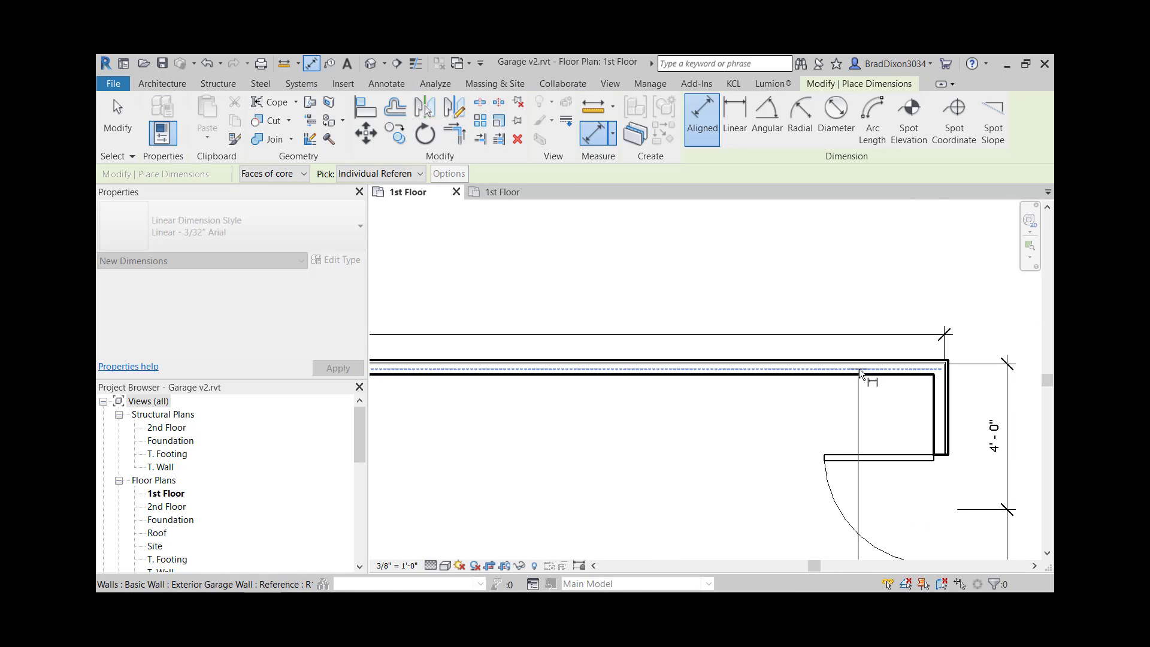
left_click(861, 367)
scroll(951, 395, "down", 3)
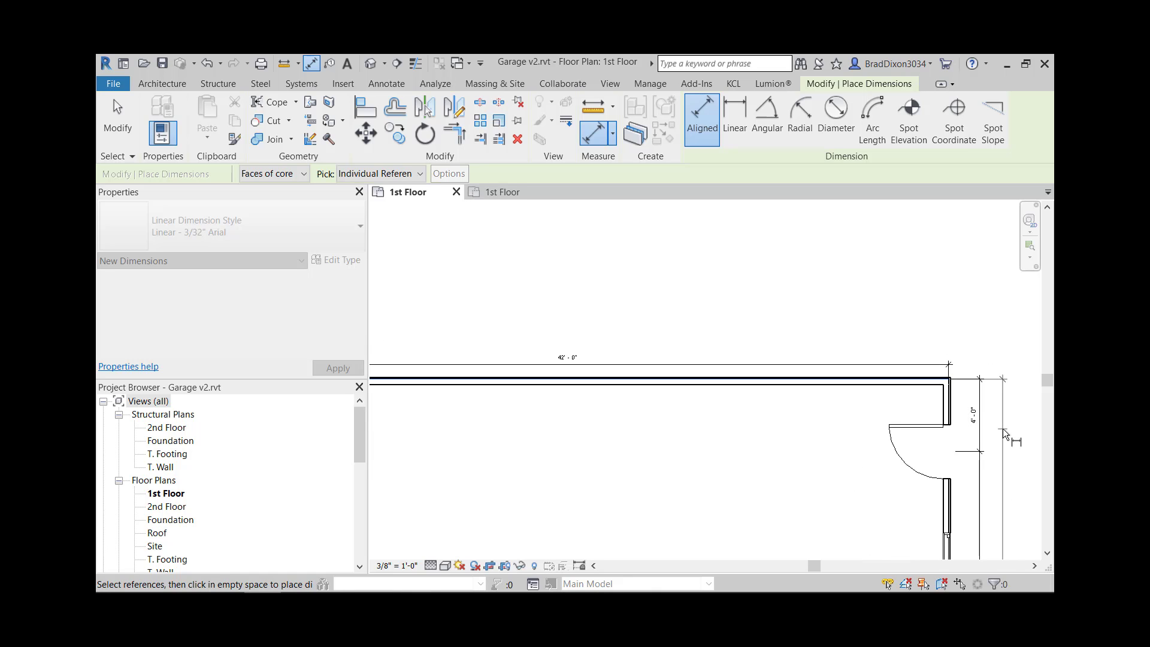
left_click(1003, 429)
middle_click_drag(966, 426, 781, 175)
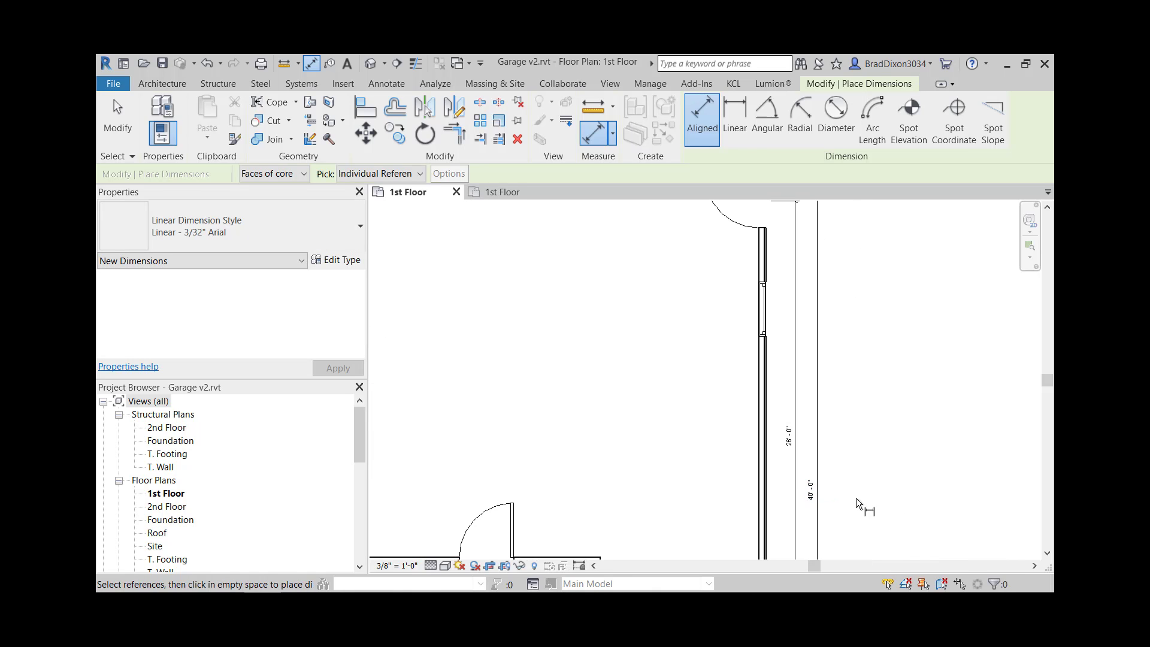
key("Escape")
key("Escape")
Switch to the Revit Garage 2022 first floor plan and set its view scale to 3/4" = 1'-0" and its detail level to Fine
scroll(850, 490, "down", 2)
scroll(816, 312, "down", 2)
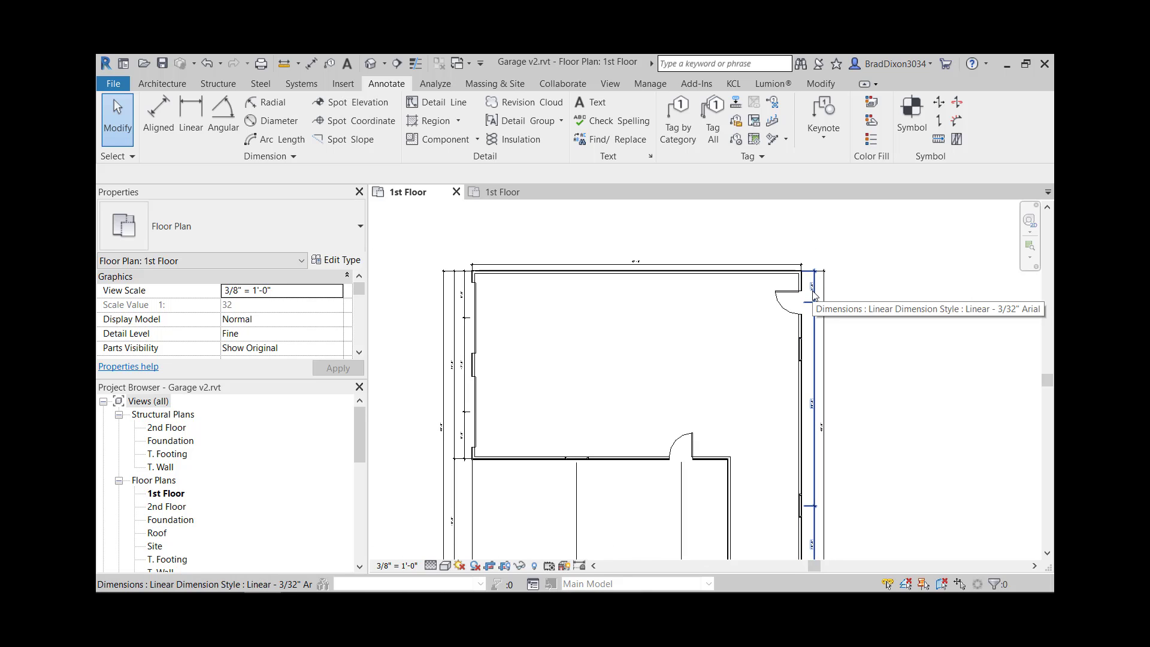
middle_click_drag(877, 461, 832, 411)
scroll(865, 379, "down", 1)
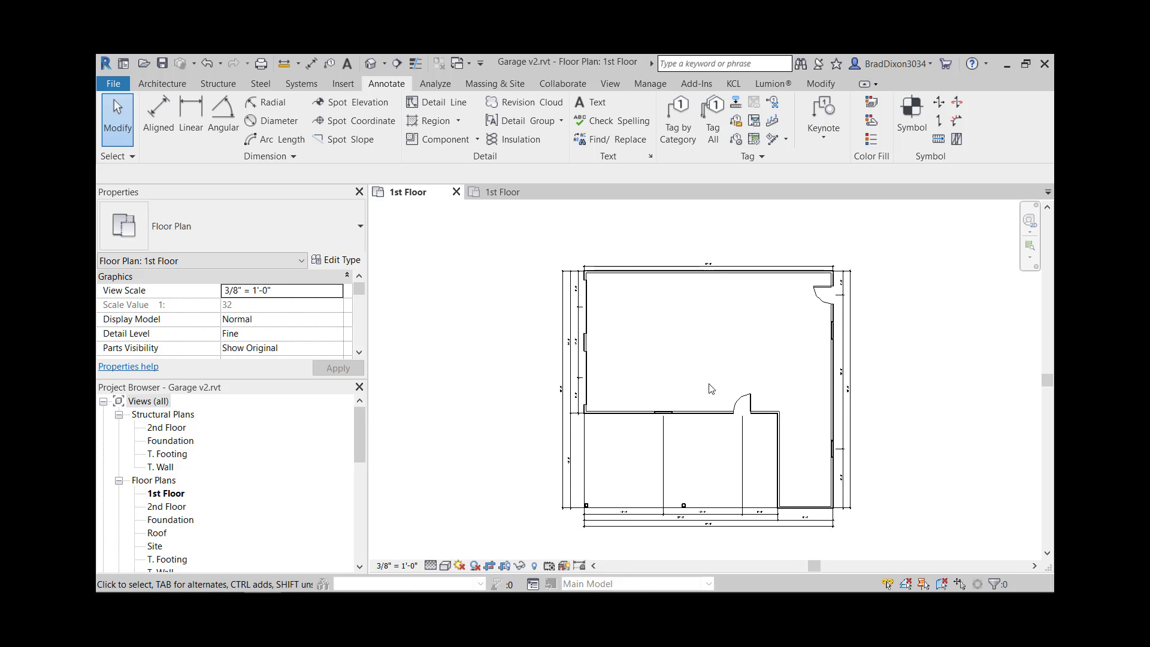
left_click(497, 193)
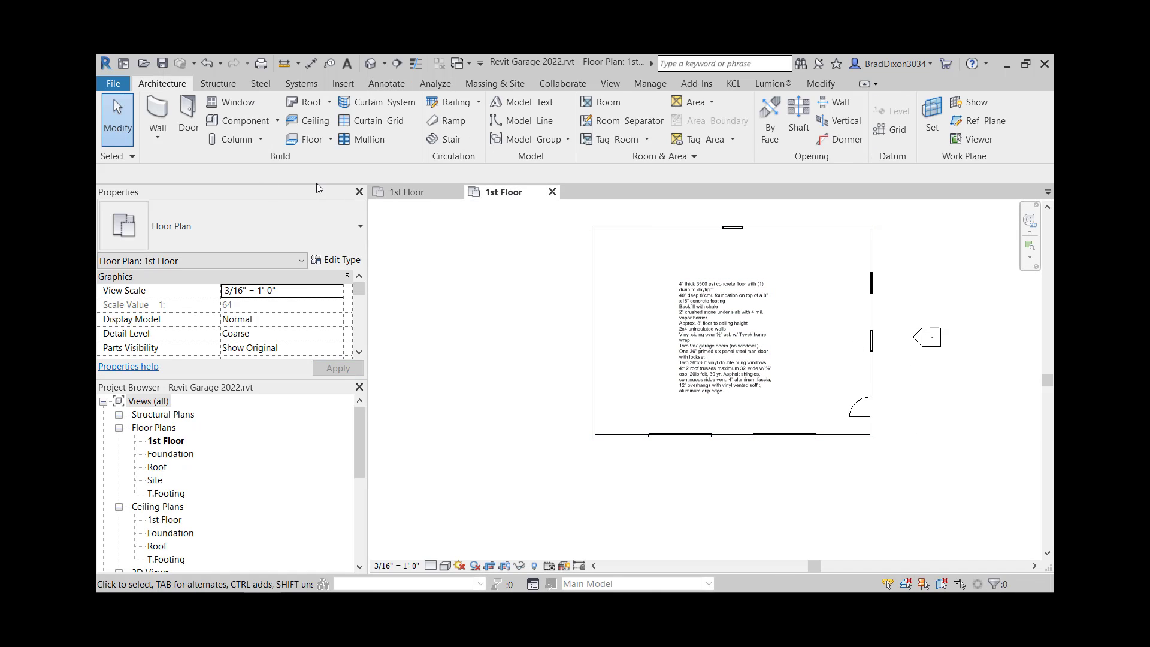
left_click(386, 84)
left_click(157, 117)
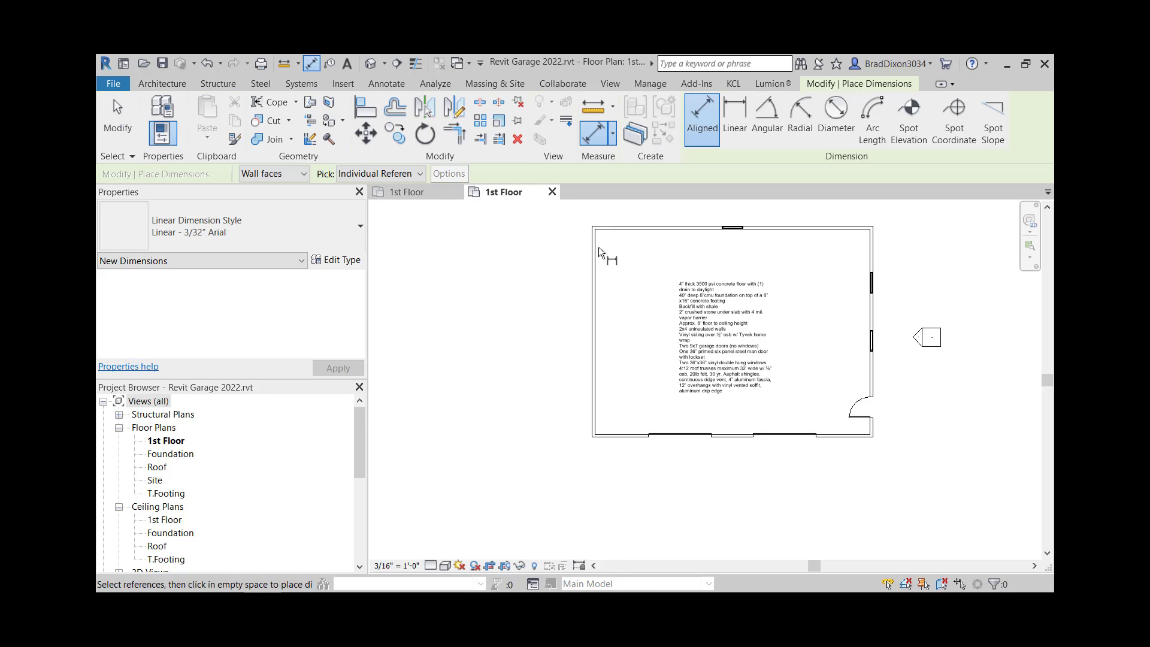
scroll(594, 238, "up", 5)
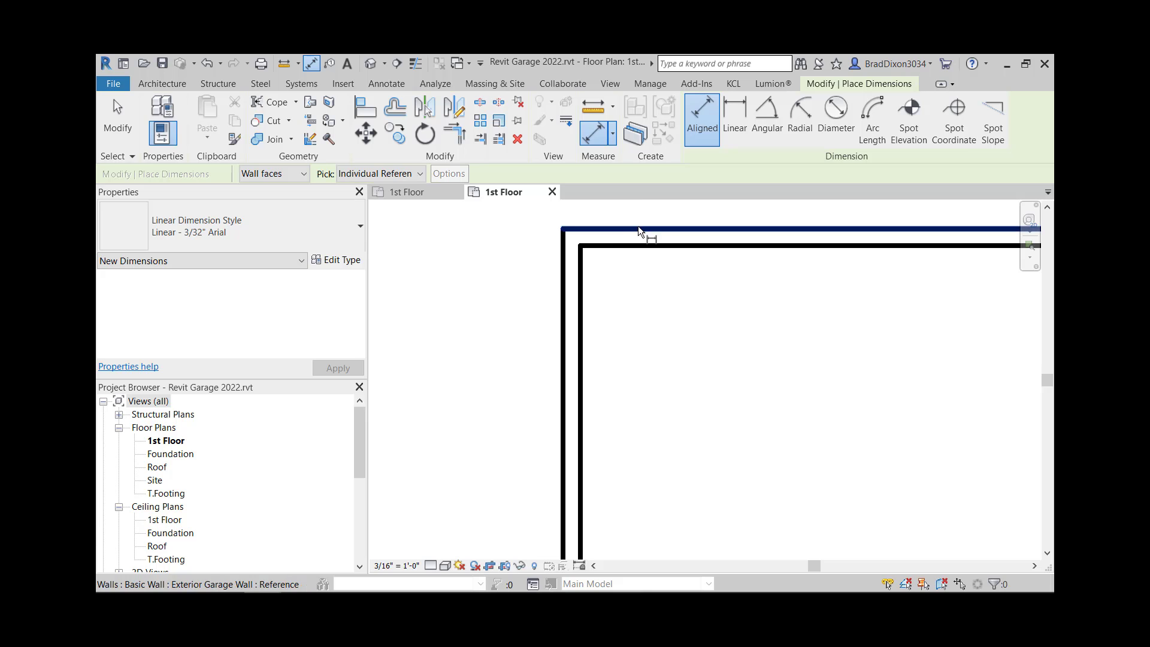
left_click(399, 566)
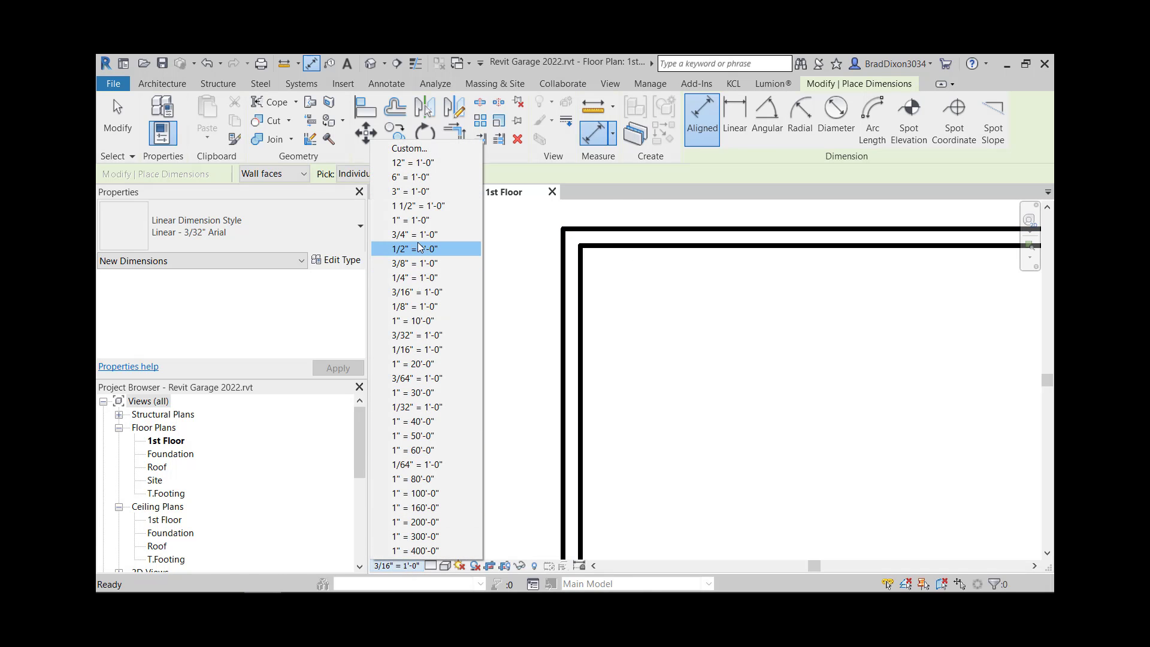
left_click(457, 234)
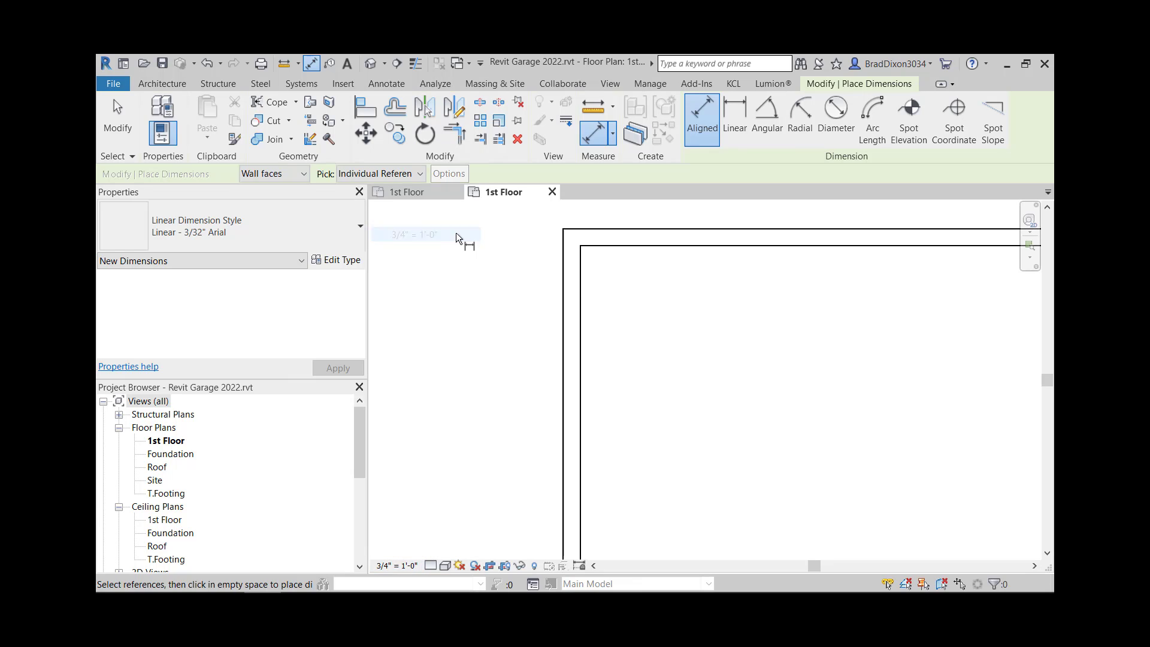
left_click(434, 563)
left_click(447, 547)
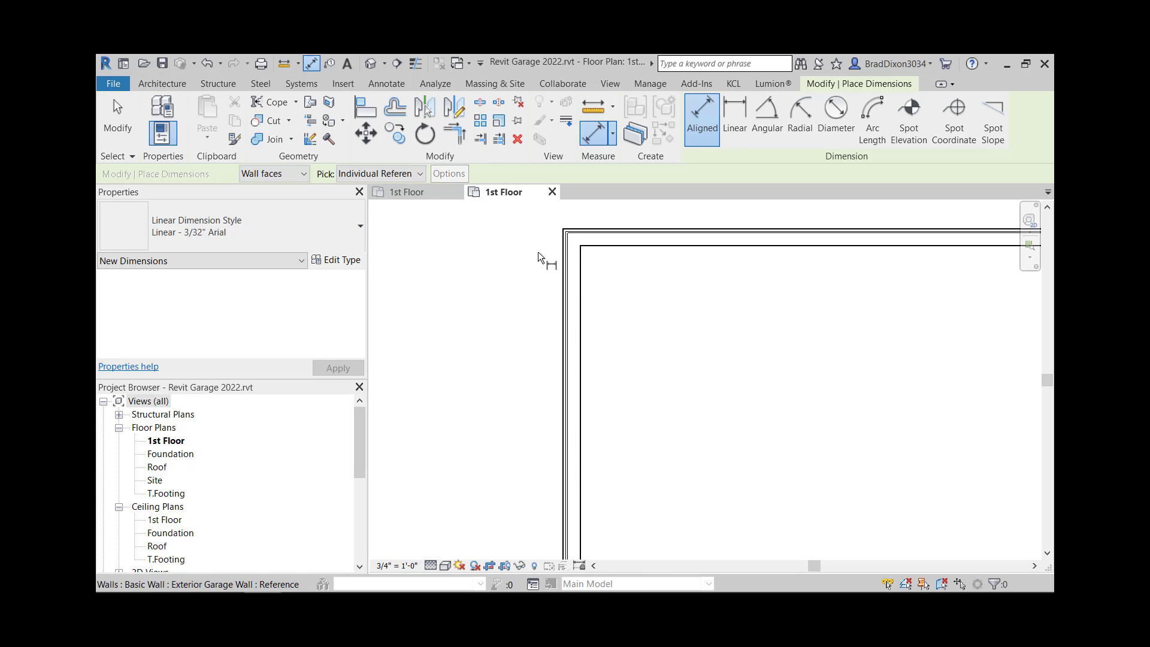
Set aligned dimensions to faces of core and place an overall vertical dimension between the top and bottom walls, just left of the plan
left_click(278, 173)
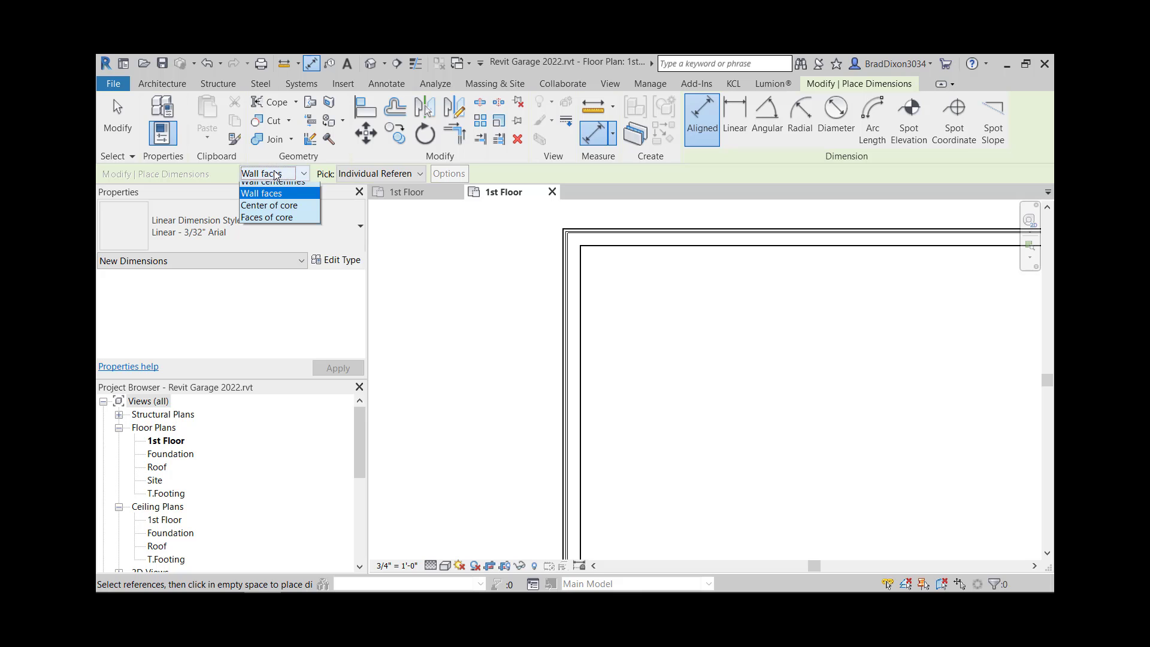
left_click(272, 225)
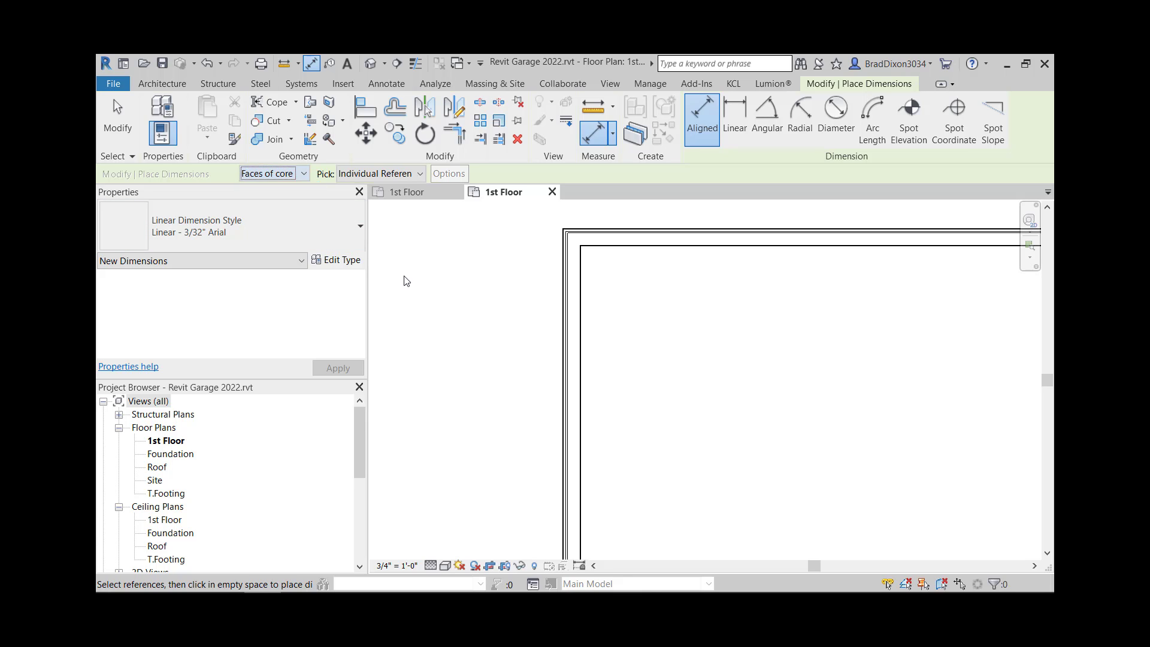
scroll(616, 230, "up", 3)
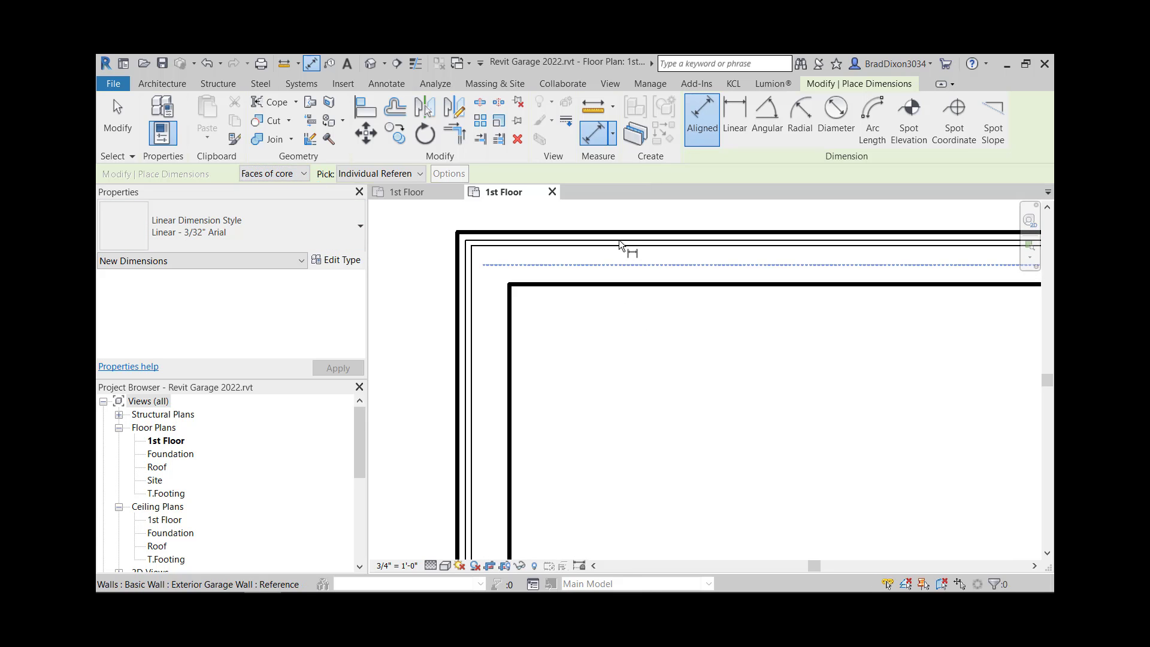
left_click(623, 245)
scroll(565, 383, "down", 5)
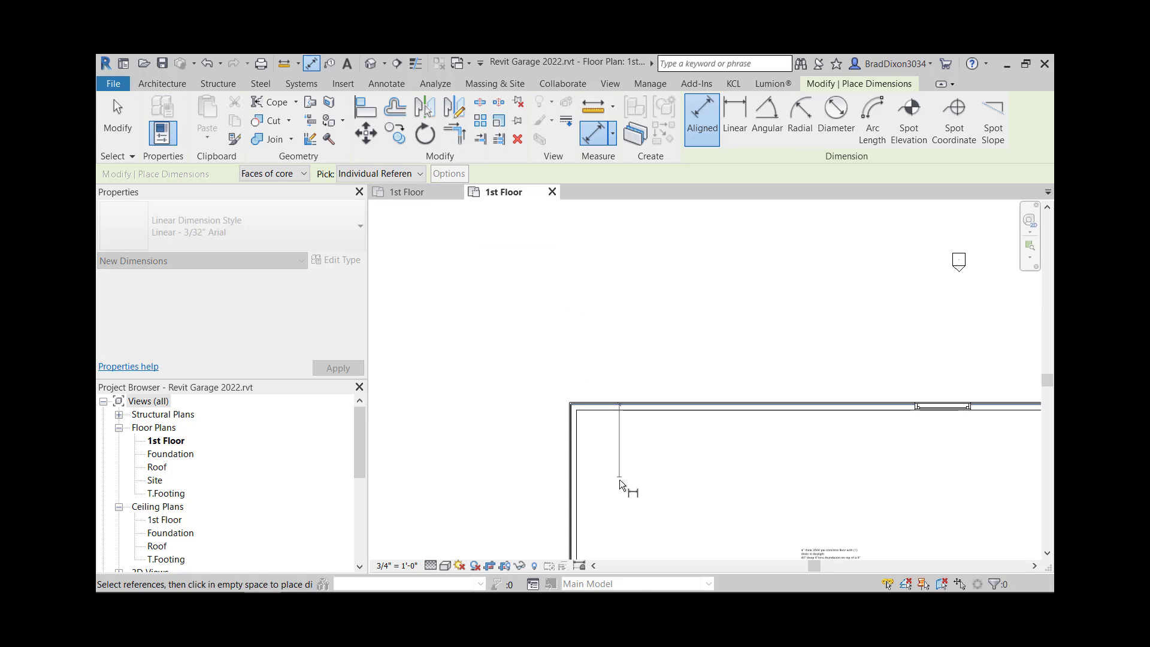
scroll(680, 480, "up", 2)
scroll(692, 375, "up", 5)
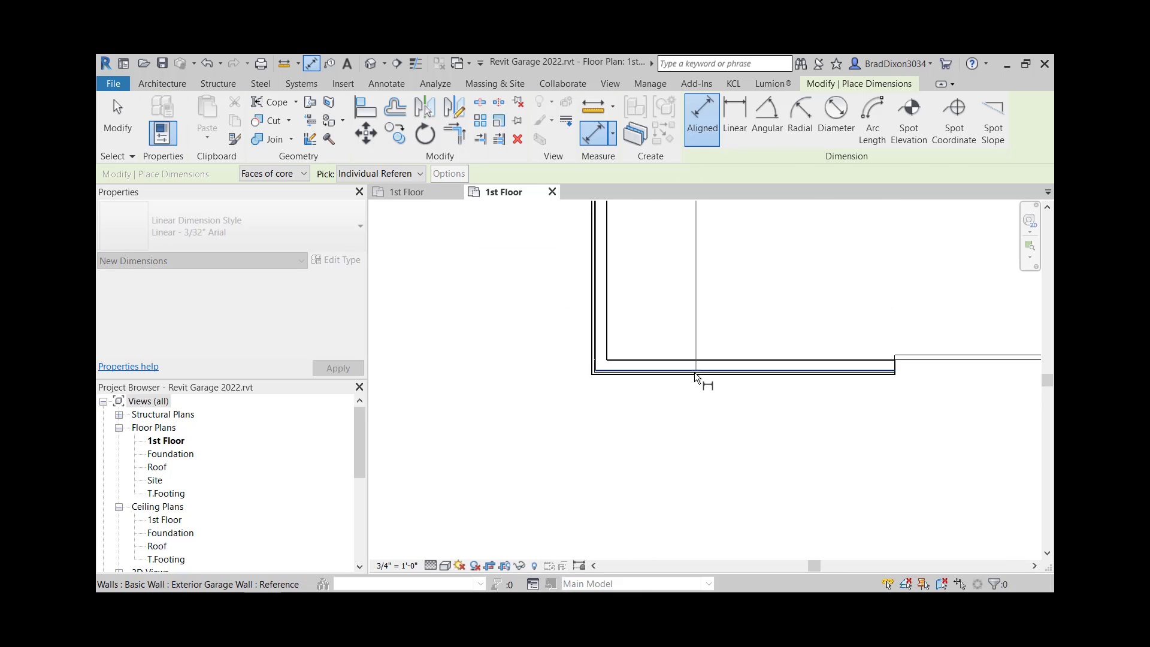
left_click(672, 374)
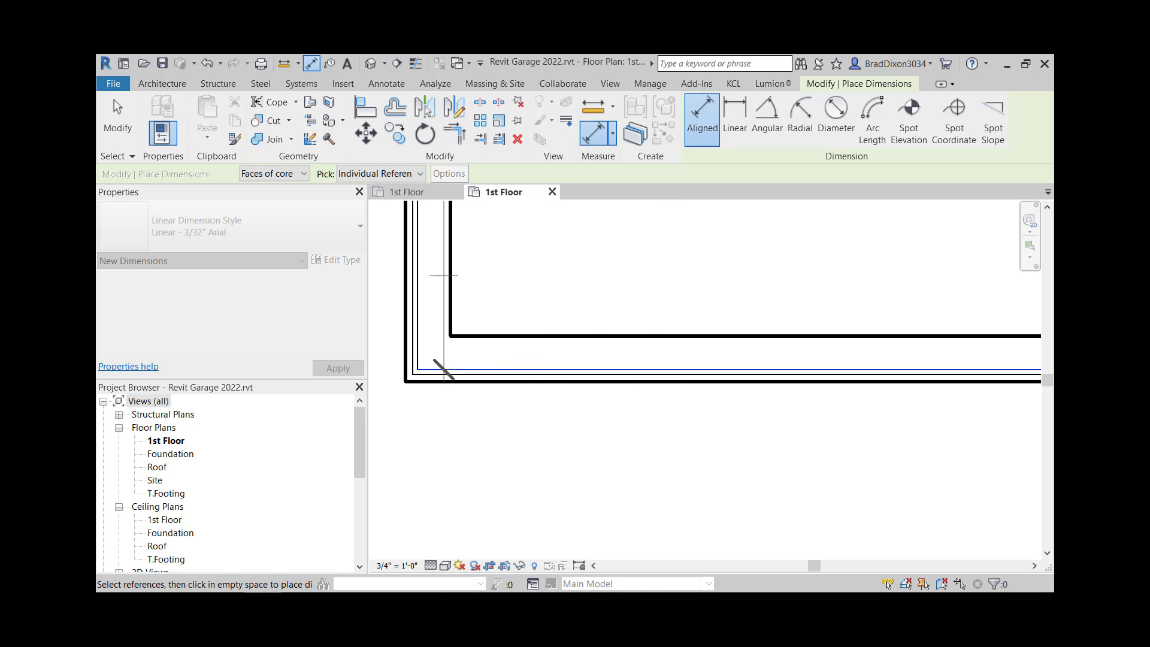
scroll(530, 292, "down", 5)
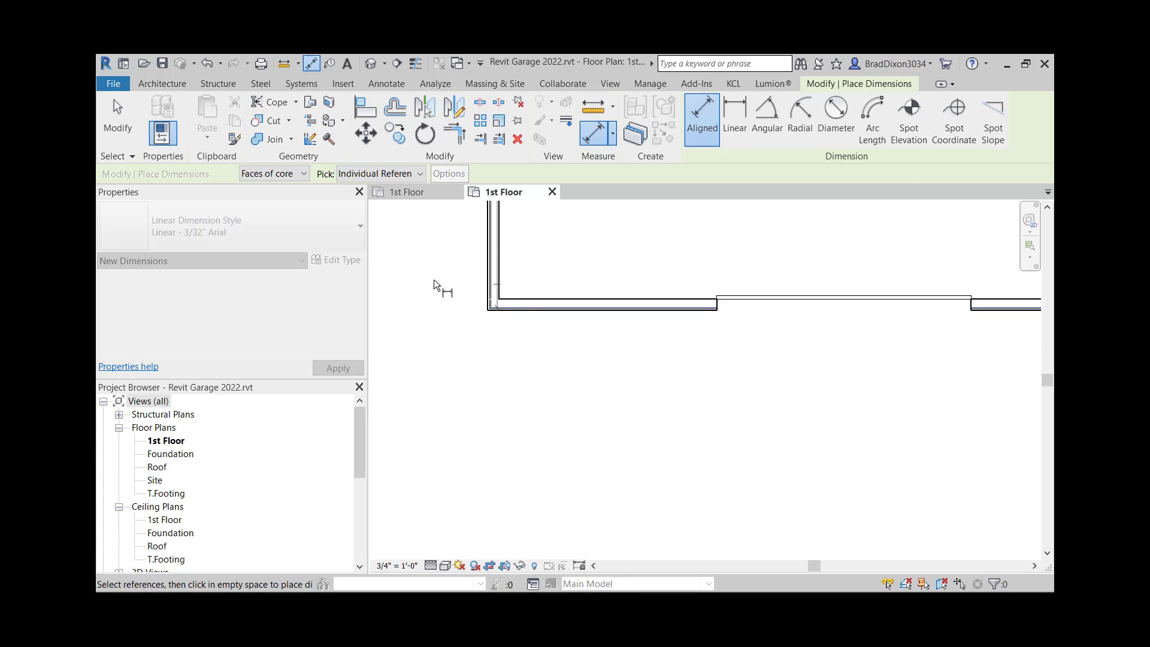
scroll(455, 278, "down", 3)
middle_click_drag(456, 278, 553, 412)
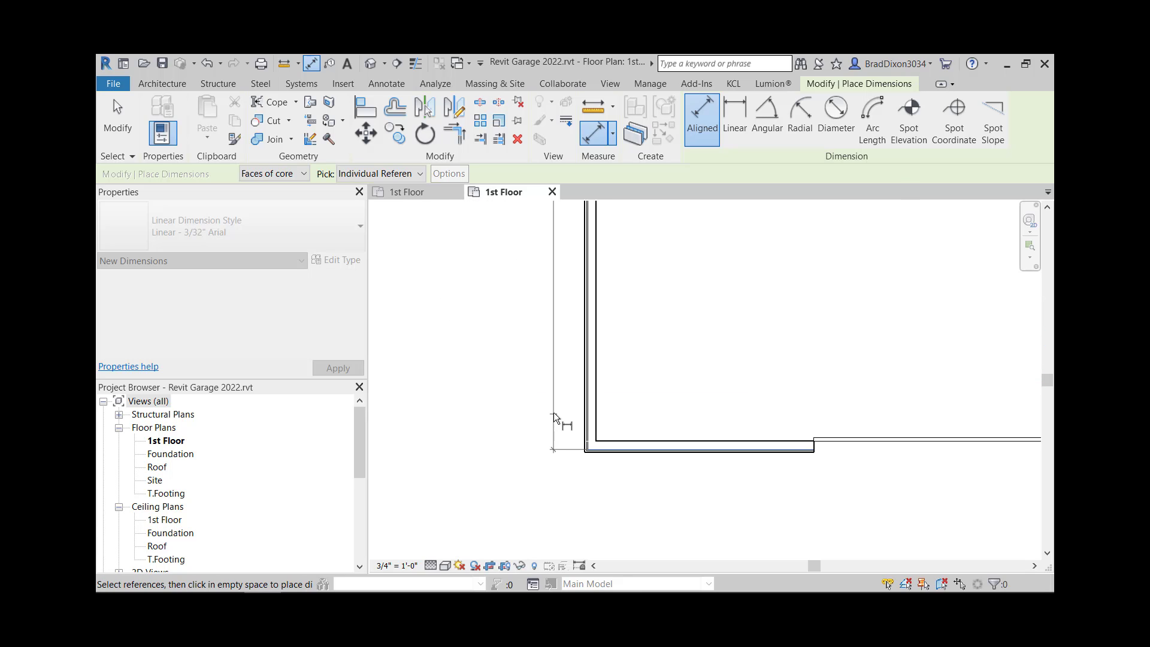
left_click(555, 362)
Set the floor plan's view scale to 3/8" = 1'-0"
middle_click_drag(473, 425, 481, 433)
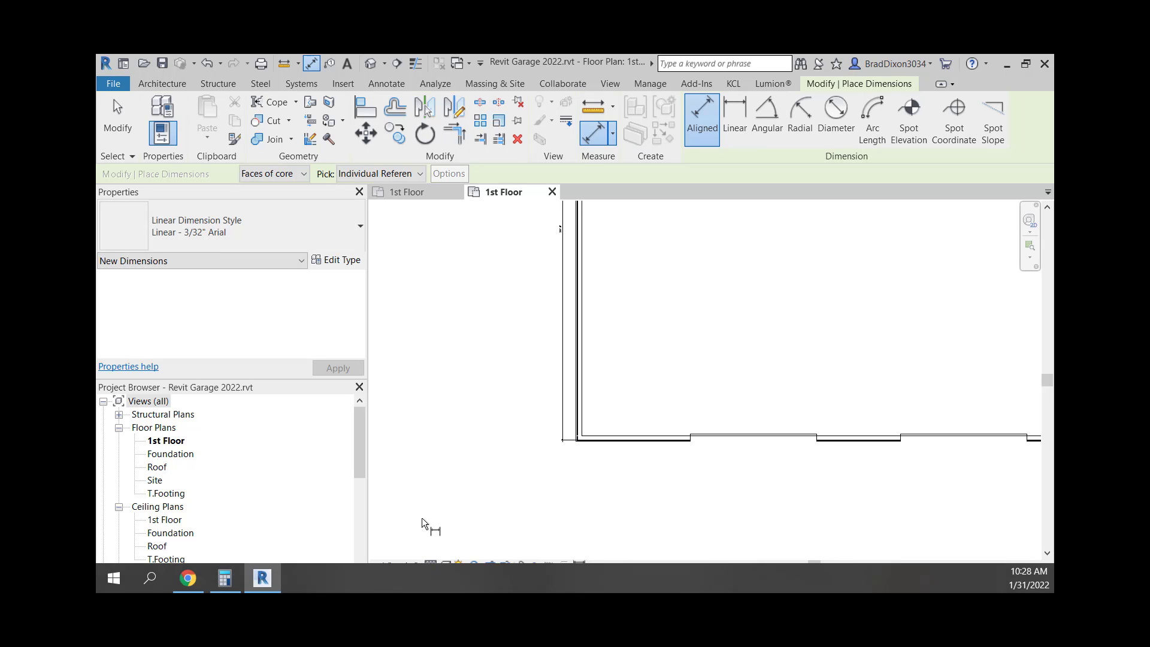
left_click(398, 566)
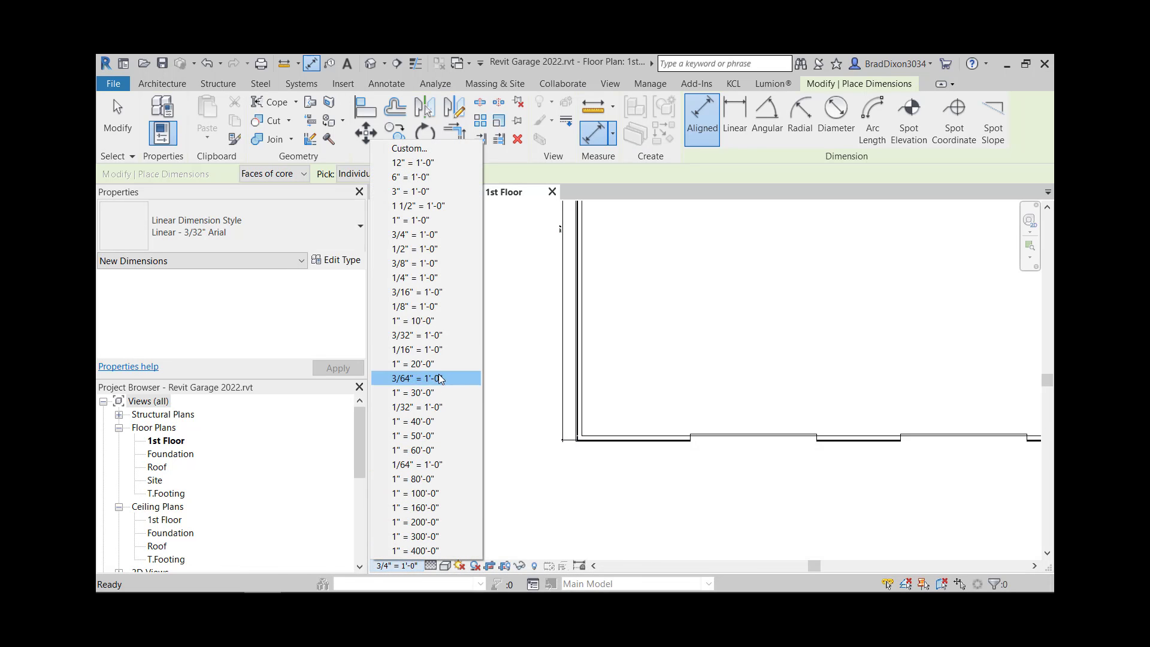
left_click(424, 262)
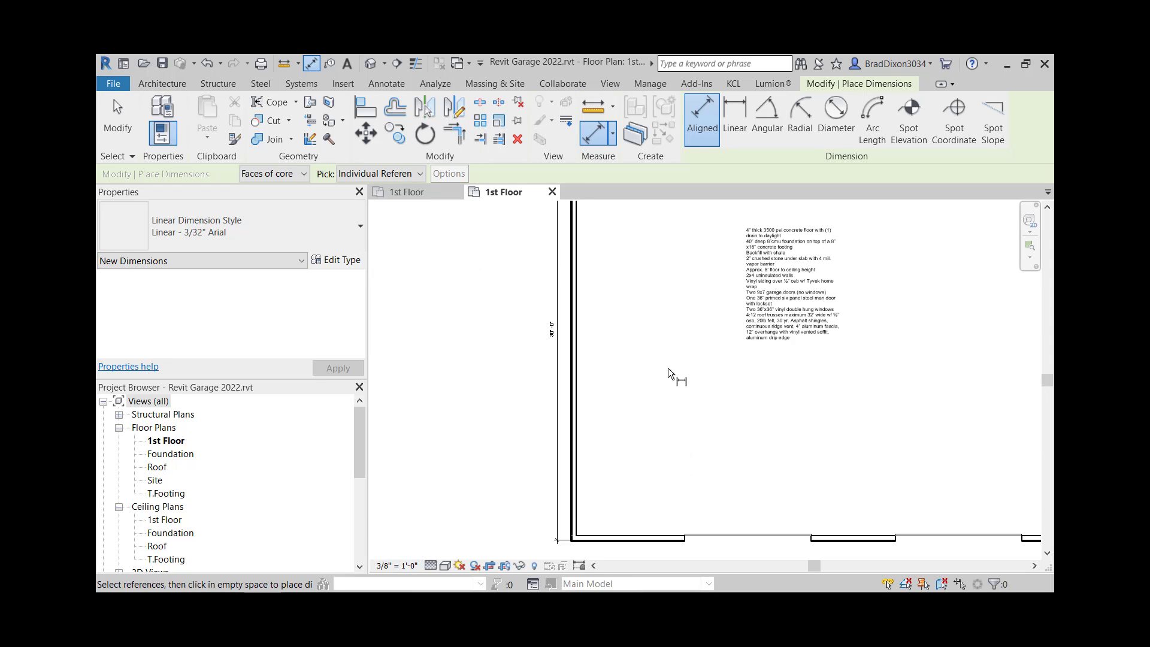
scroll(648, 383, "down", 2)
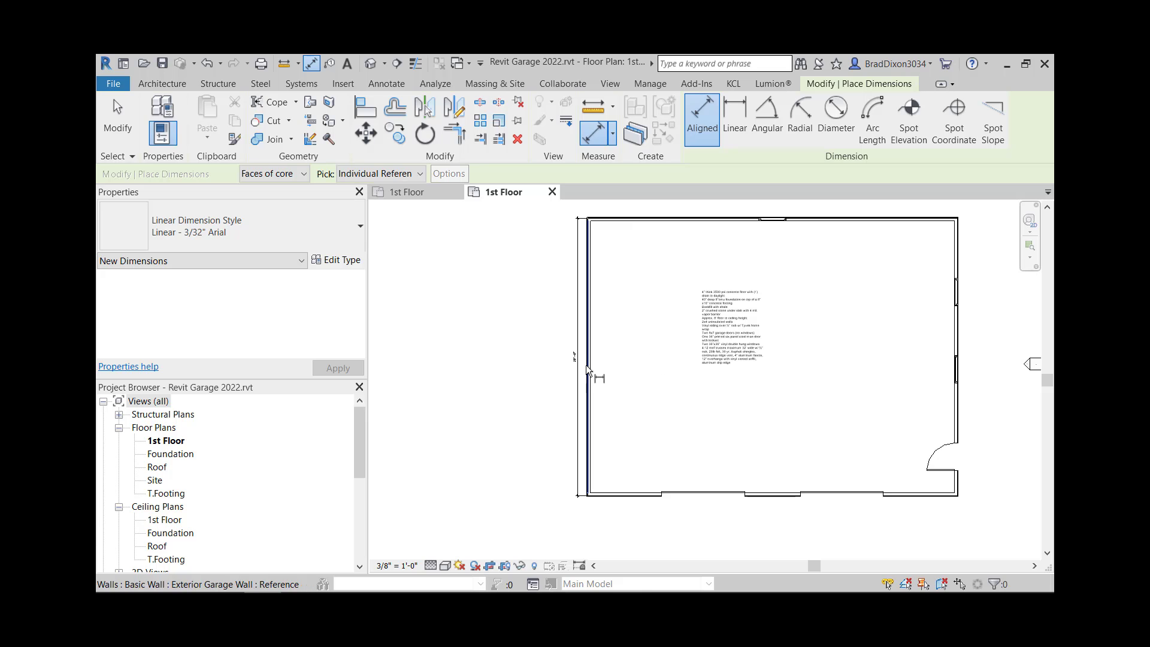
Place an aligned dimension string below the bottom wall from the left wall's core face through both garage door centers to the right wall's core face
scroll(586, 365, "up", 3)
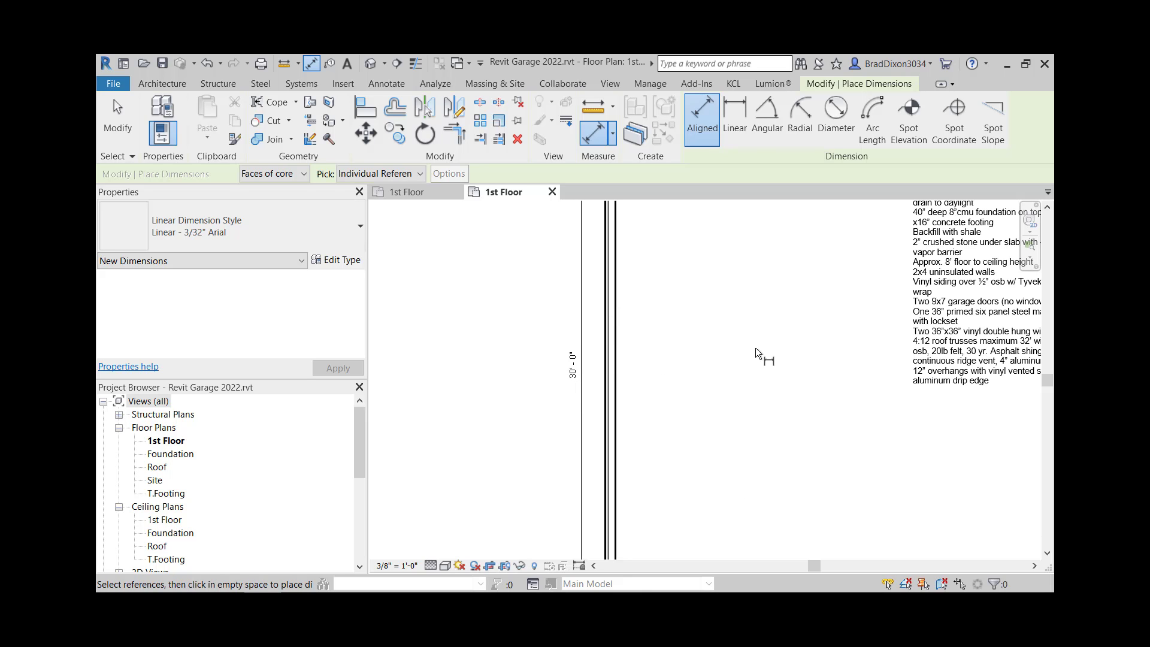
middle_click_drag(756, 348, 726, 380)
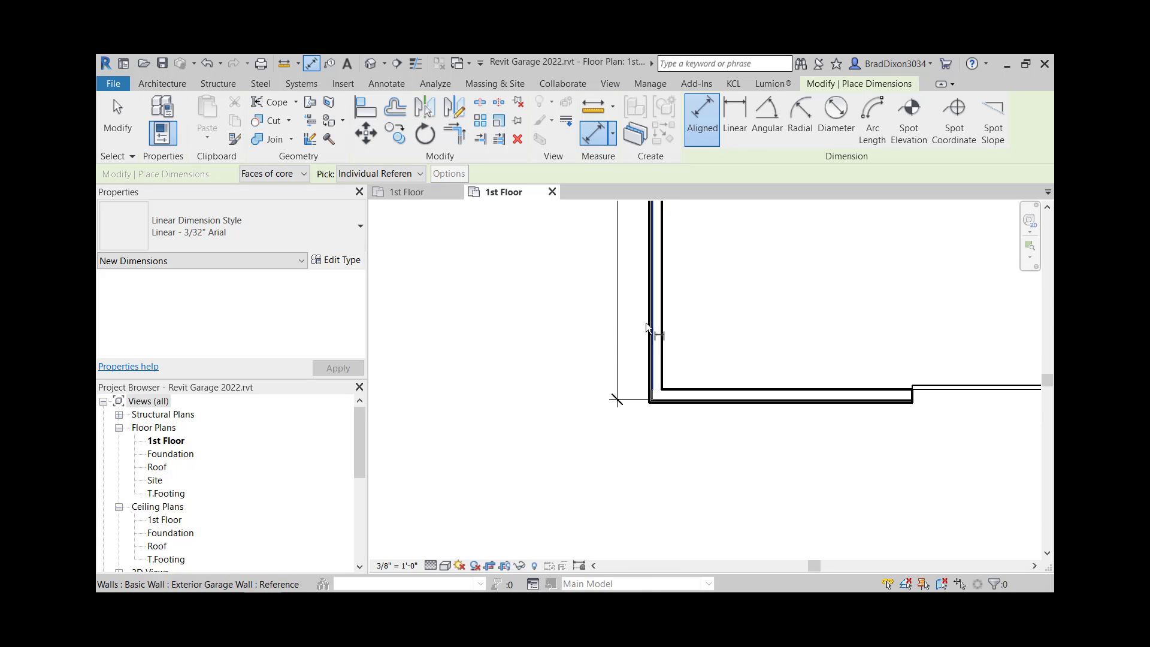
scroll(650, 354, "up", 3)
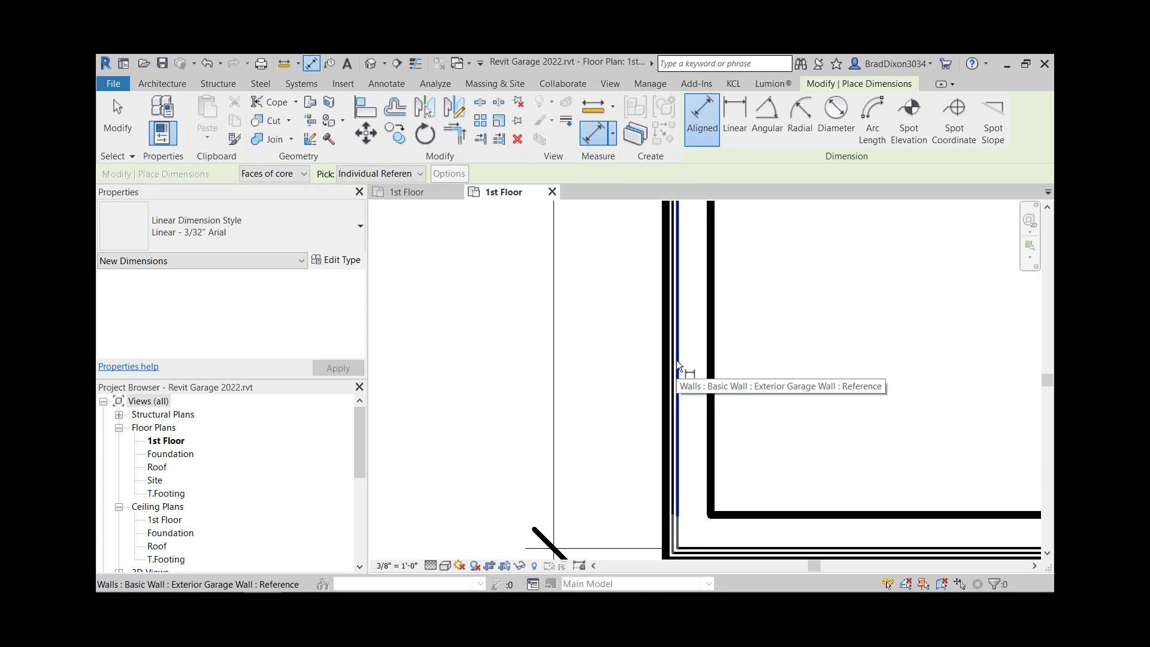
left_click(677, 360)
scroll(710, 390, "down", 3)
middle_click_drag(843, 424, 595, 405)
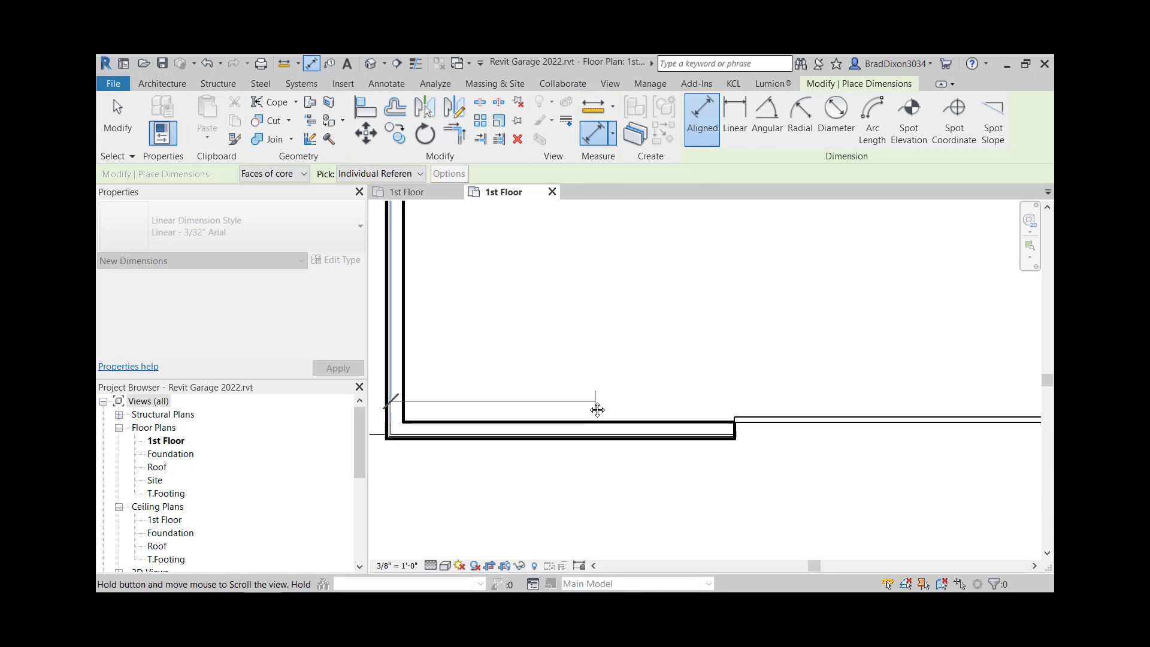
scroll(920, 419, "down", 1)
left_click(915, 418)
scroll(929, 426, "down", 2)
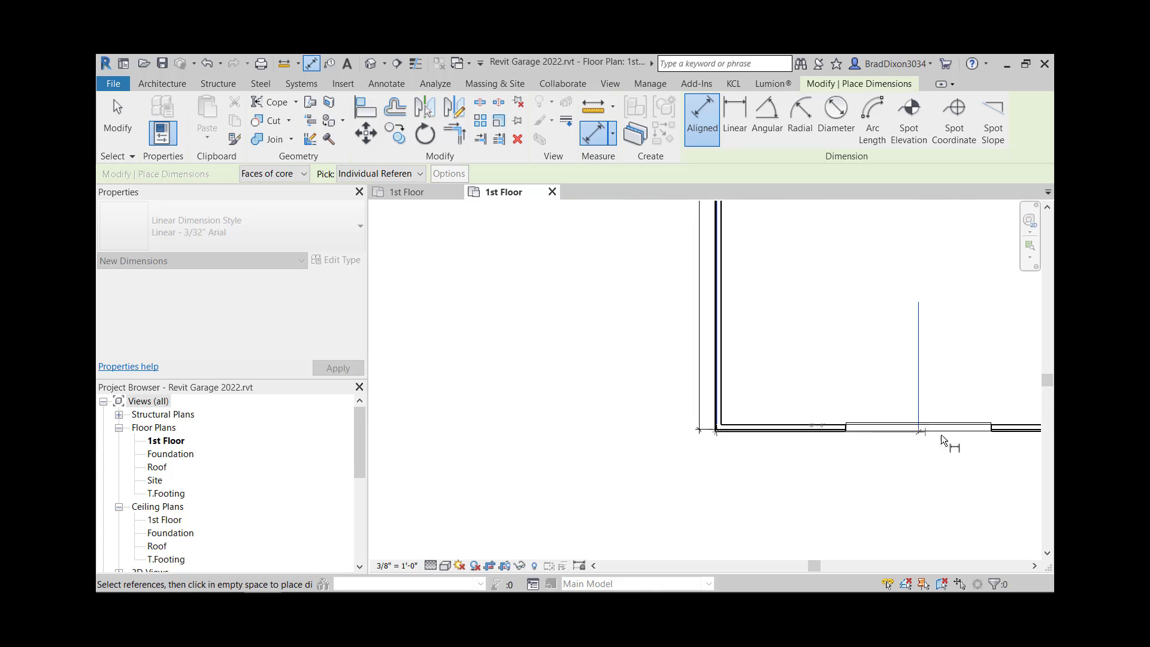
middle_click_drag(940, 434, 766, 418)
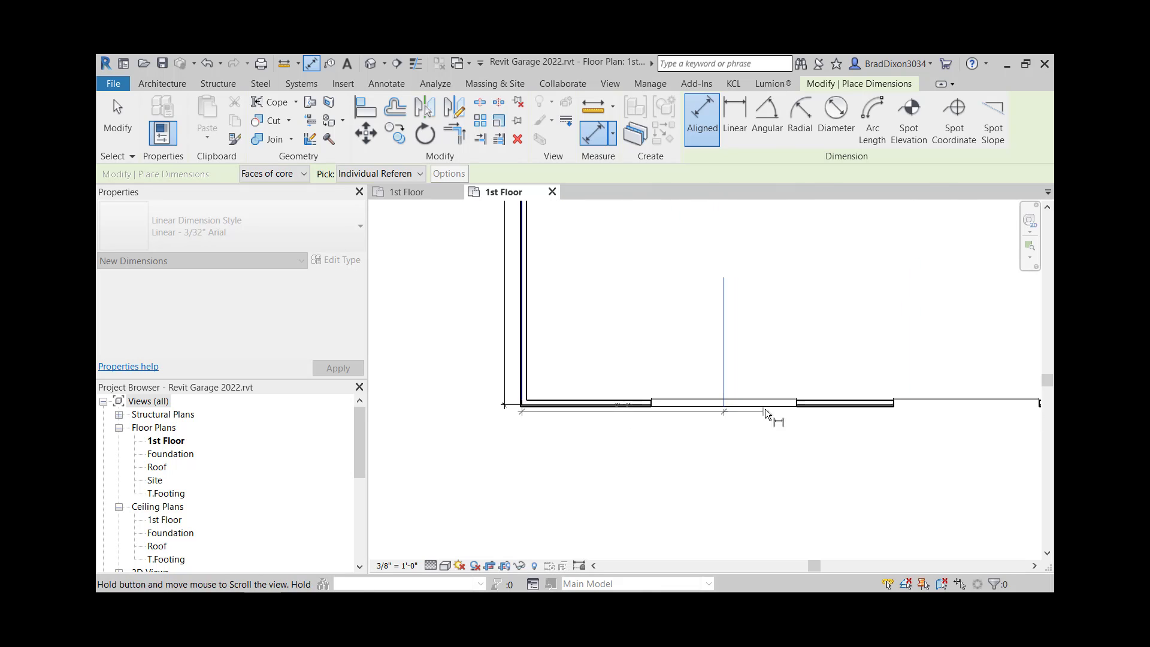
left_click(973, 398)
middle_click_drag(979, 418, 712, 407)
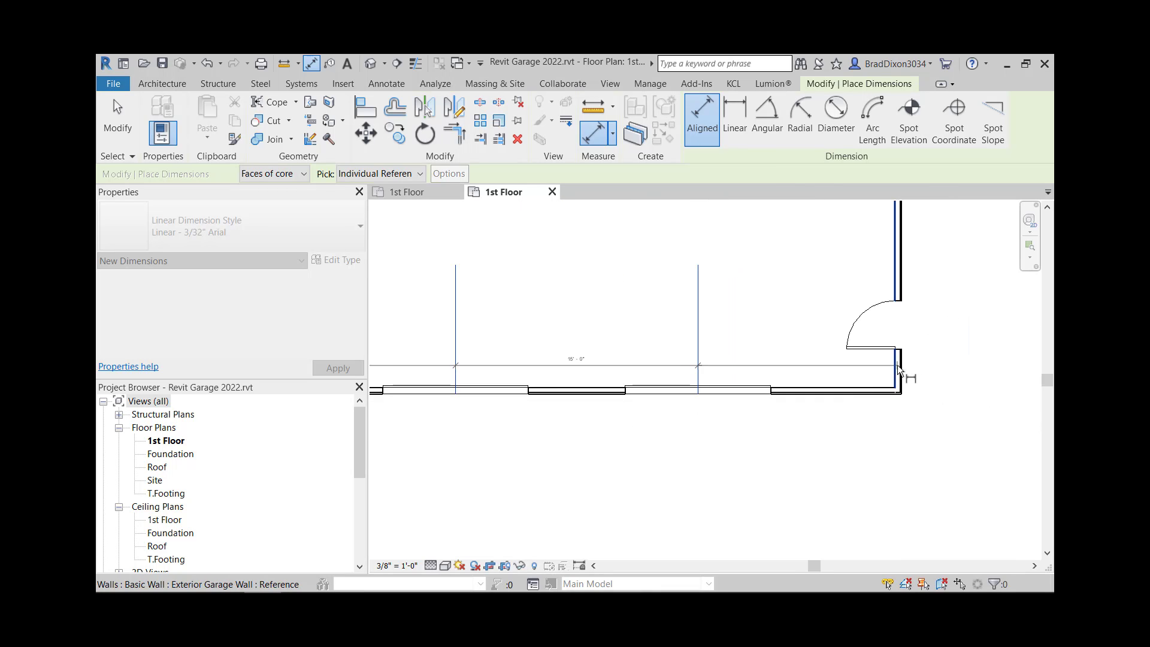
scroll(917, 374, "up", 4)
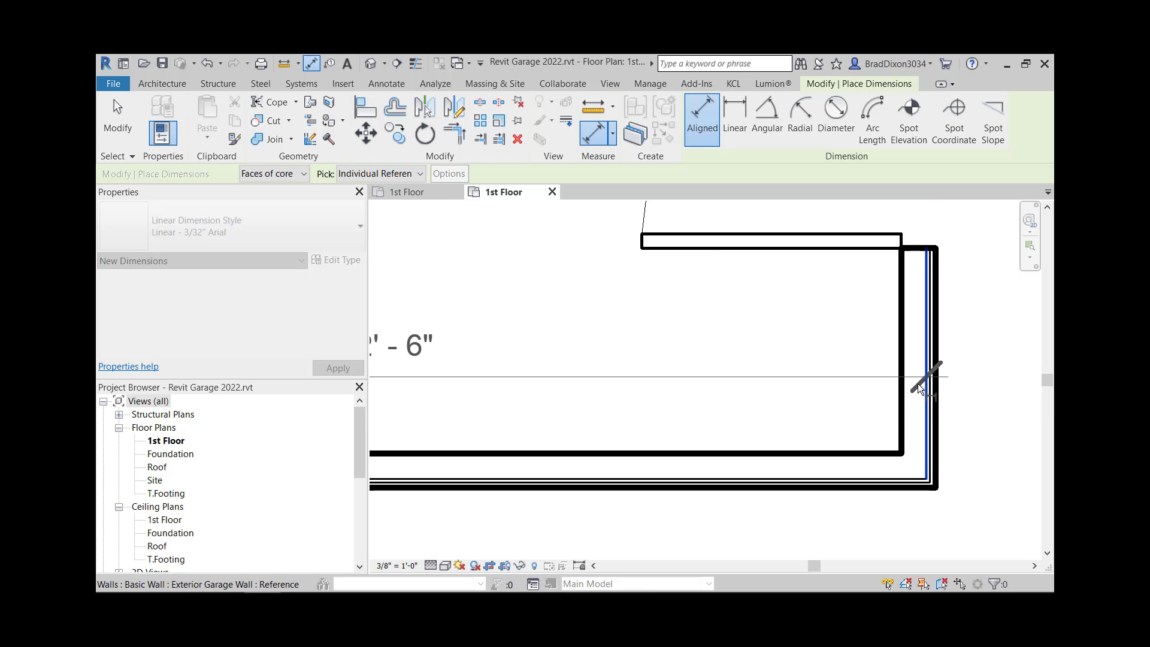
left_click(919, 384)
scroll(911, 411, "down", 5)
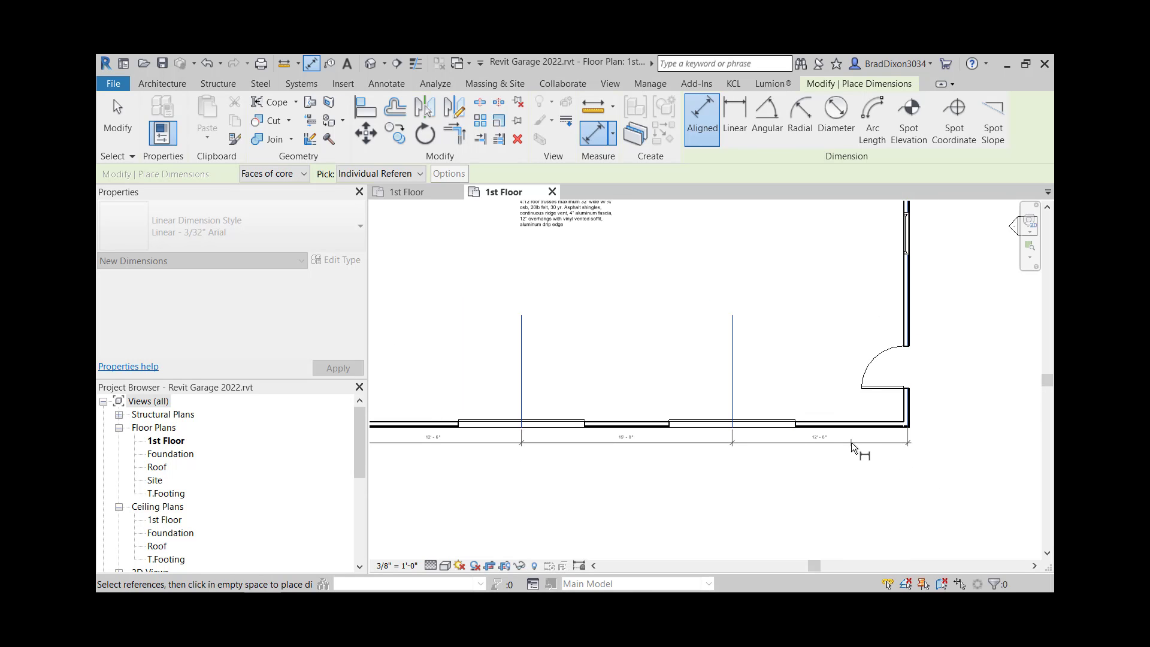
left_click(851, 442)
Place an overall horizontal aligned dimension between the left and right walls' core faces, below the garage door string
middle_click_drag(335, 420, 560, 392)
scroll(559, 391, "up", 3)
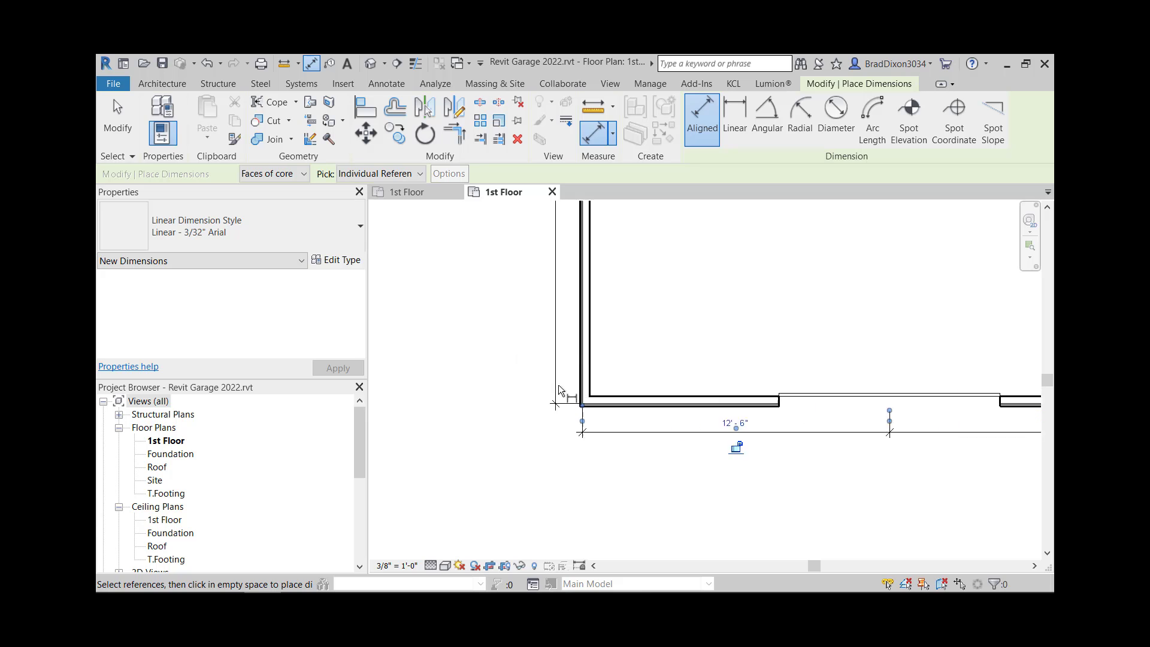
left_click(587, 369)
scroll(738, 422, "down", 2)
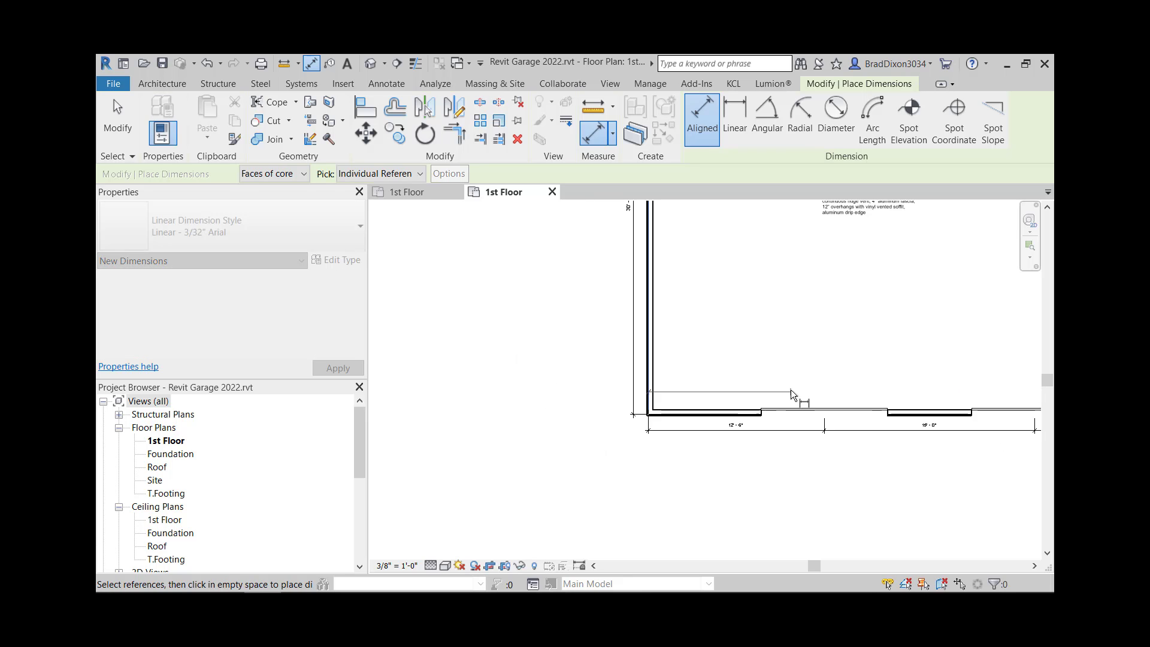
middle_click_drag(791, 390, 447, 364)
scroll(872, 368, "up", 3)
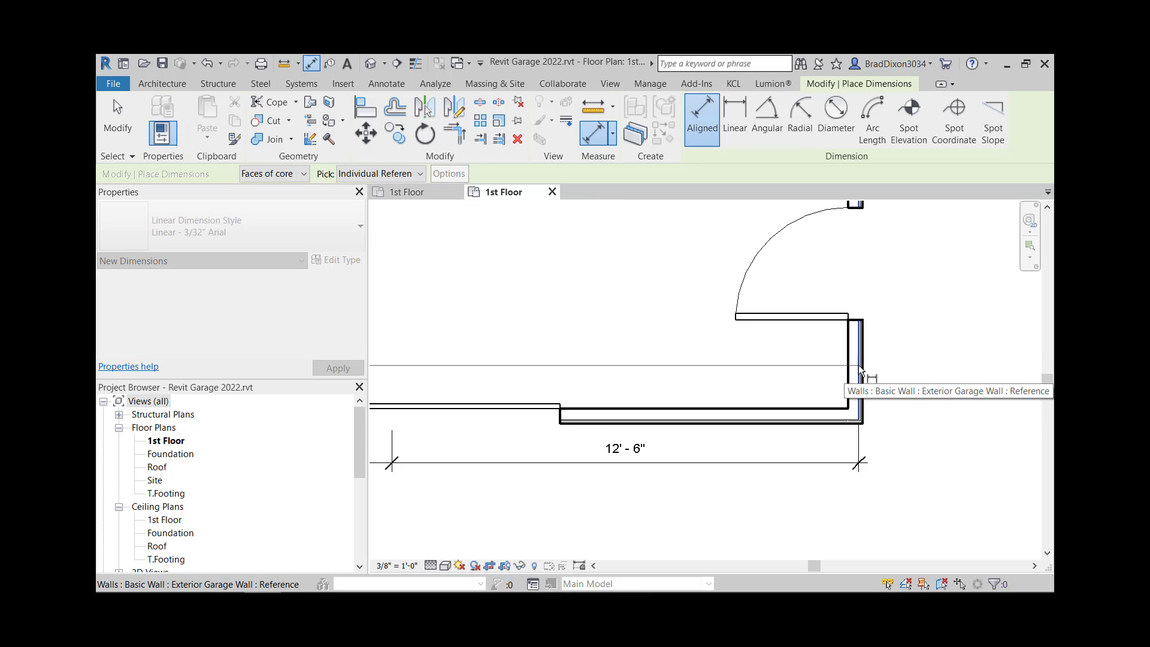
left_click(859, 367)
scroll(855, 437, "down", 2)
left_click(868, 473)
middle_click_drag(625, 496, 850, 449)
key("Escape")
key("Escape")
Place an aligned dimension string just above the top wall from the left wall's core face through the window center to the right wall's core face
scroll(803, 394, "down", 3)
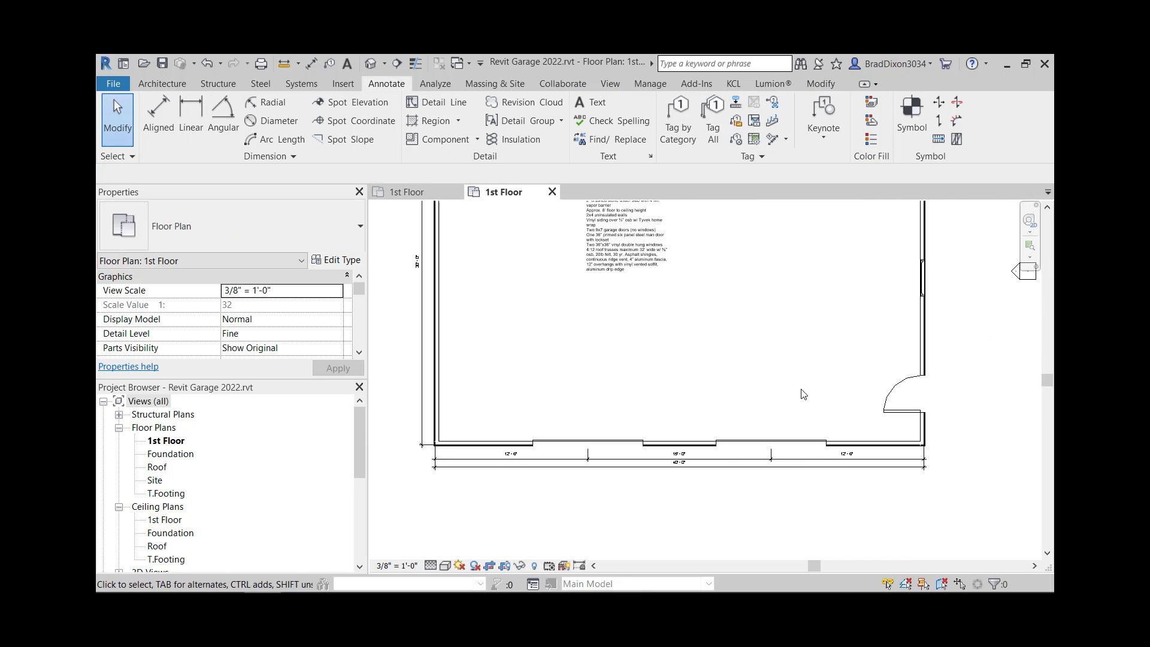
middle_click_drag(802, 272, 743, 438)
middle_click_drag(637, 378, 679, 464)
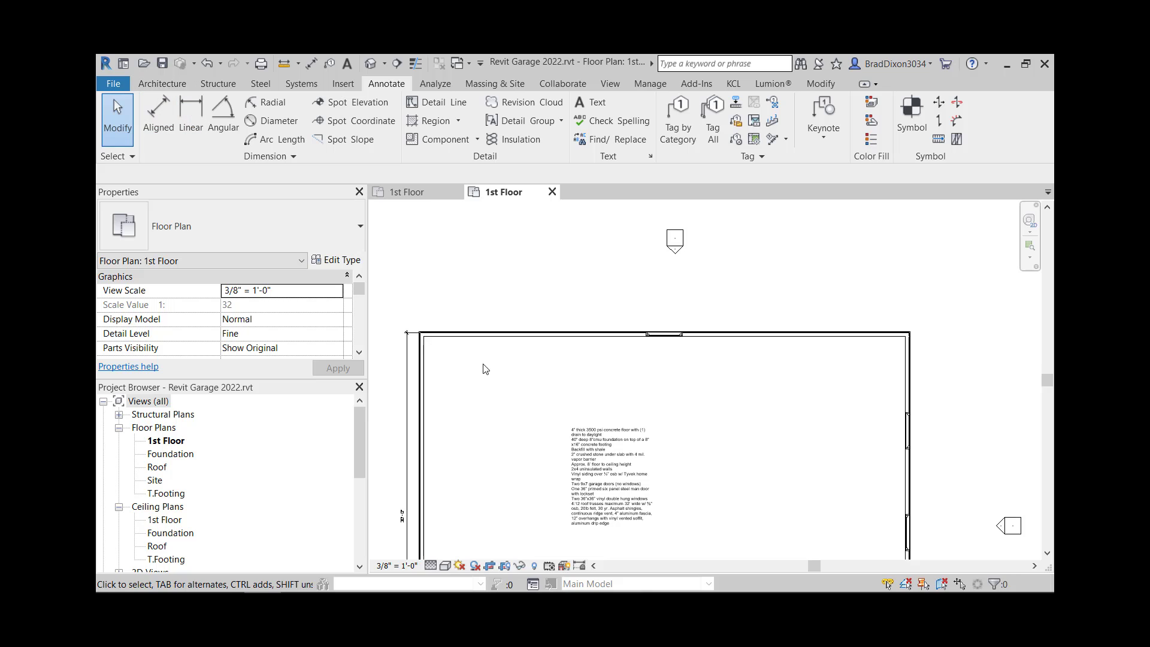
key("d")
key("i")
scroll(421, 374, "up", 3)
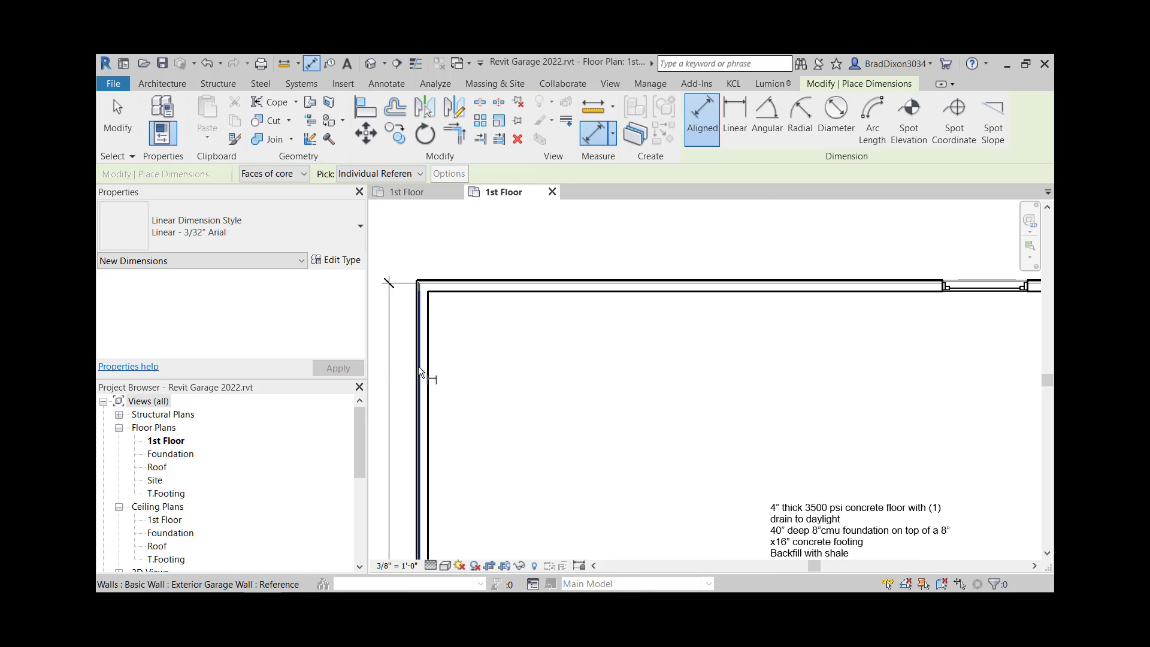
left_click(419, 364)
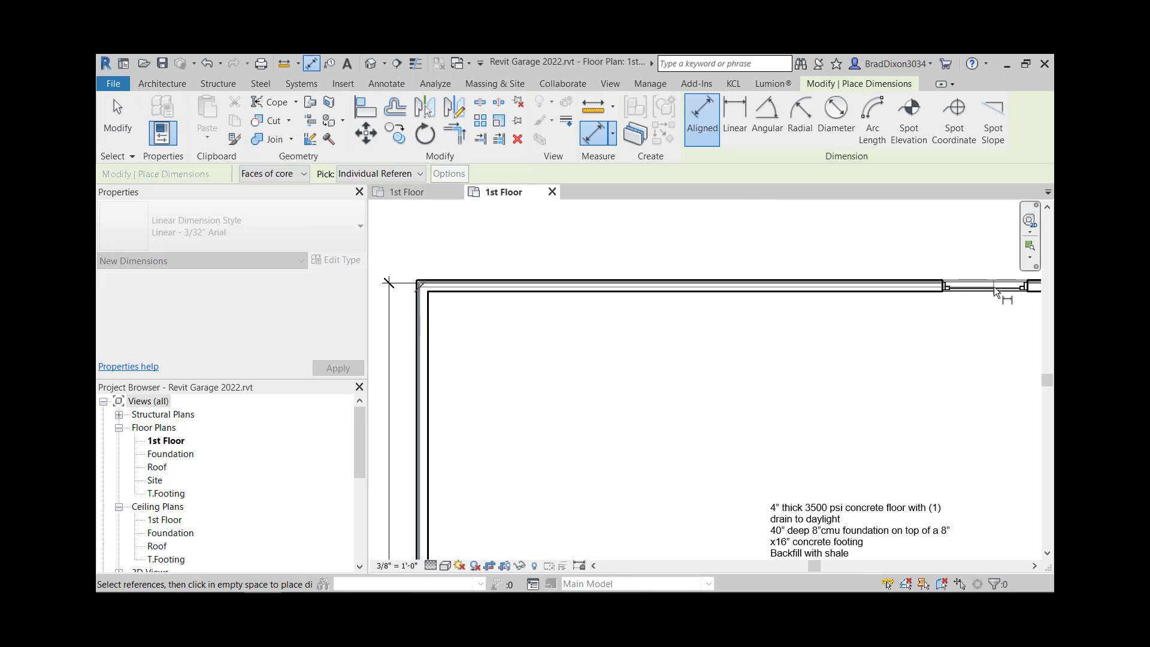
middle_click_drag(1001, 316, 635, 379)
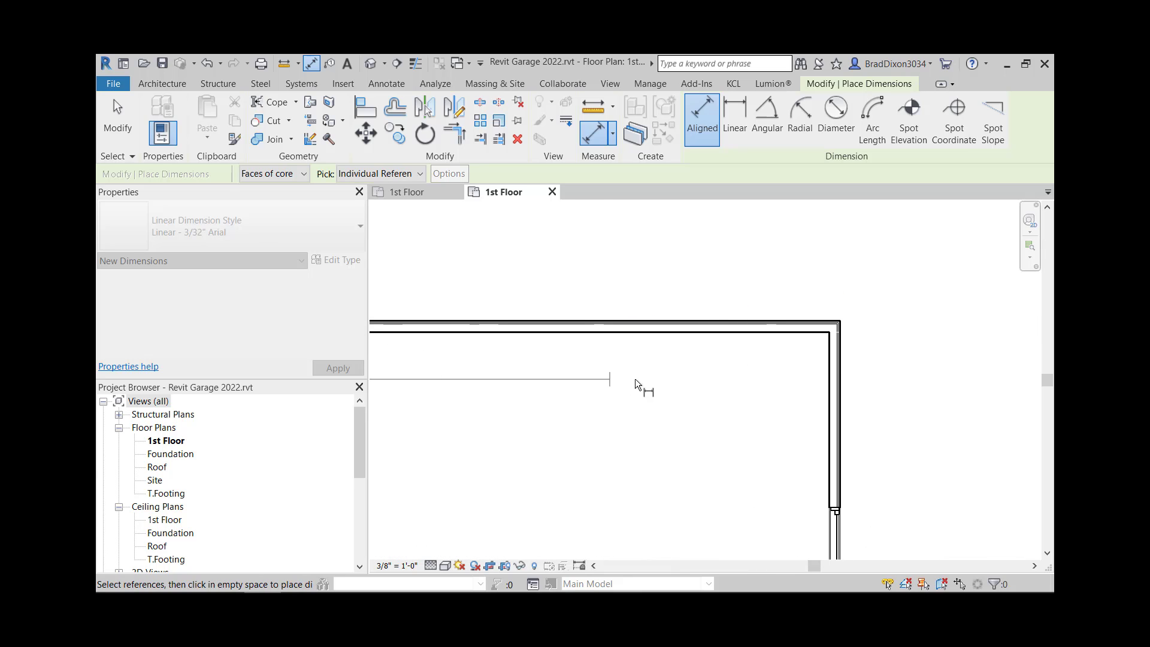
left_click(830, 351)
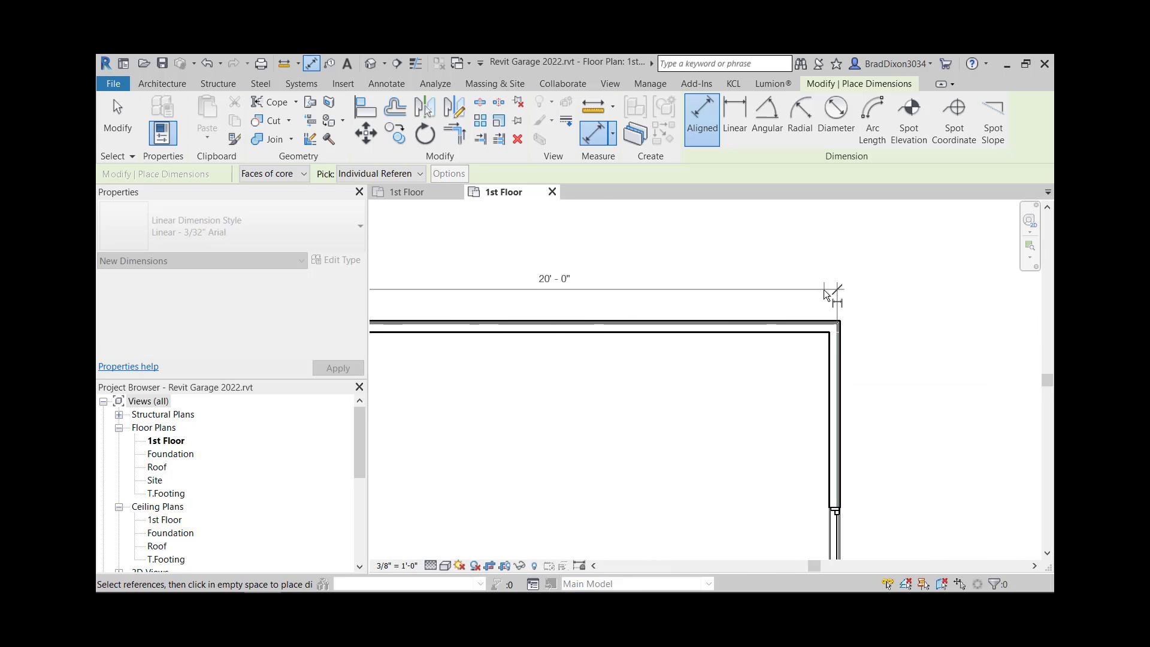
left_click(827, 308)
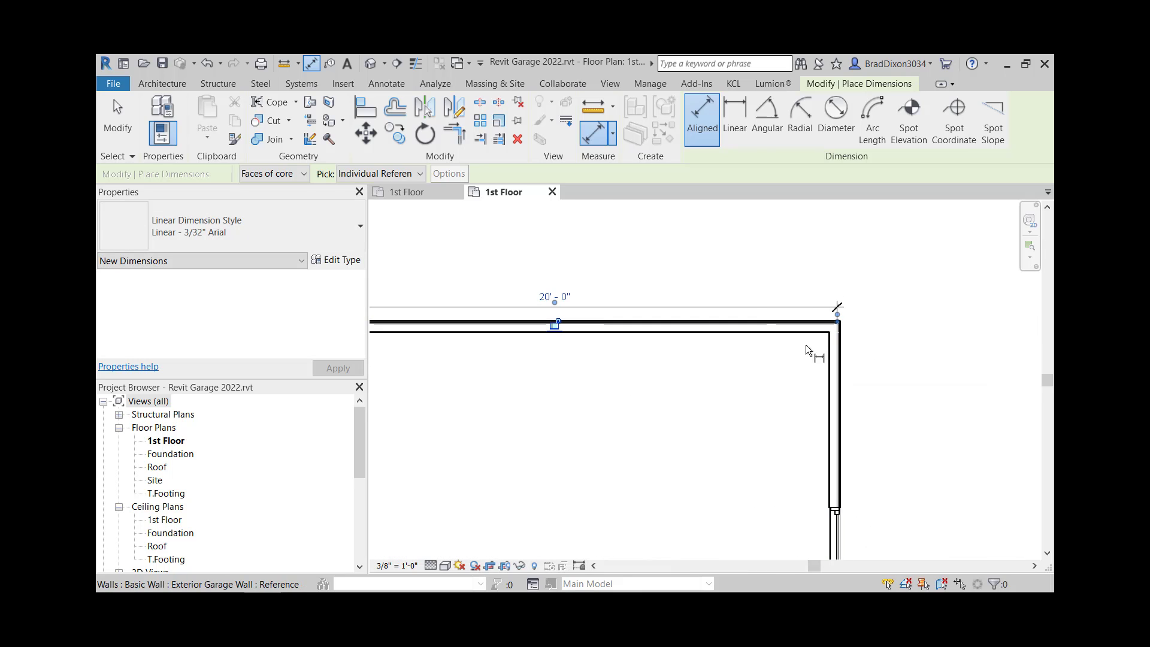
Place an overall horizontal aligned dimension between the right and left walls' core faces, above the top window string
left_click(836, 365)
scroll(685, 344, "down", 3)
middle_click_drag(462, 373, 901, 357)
scroll(567, 357, "up", 3)
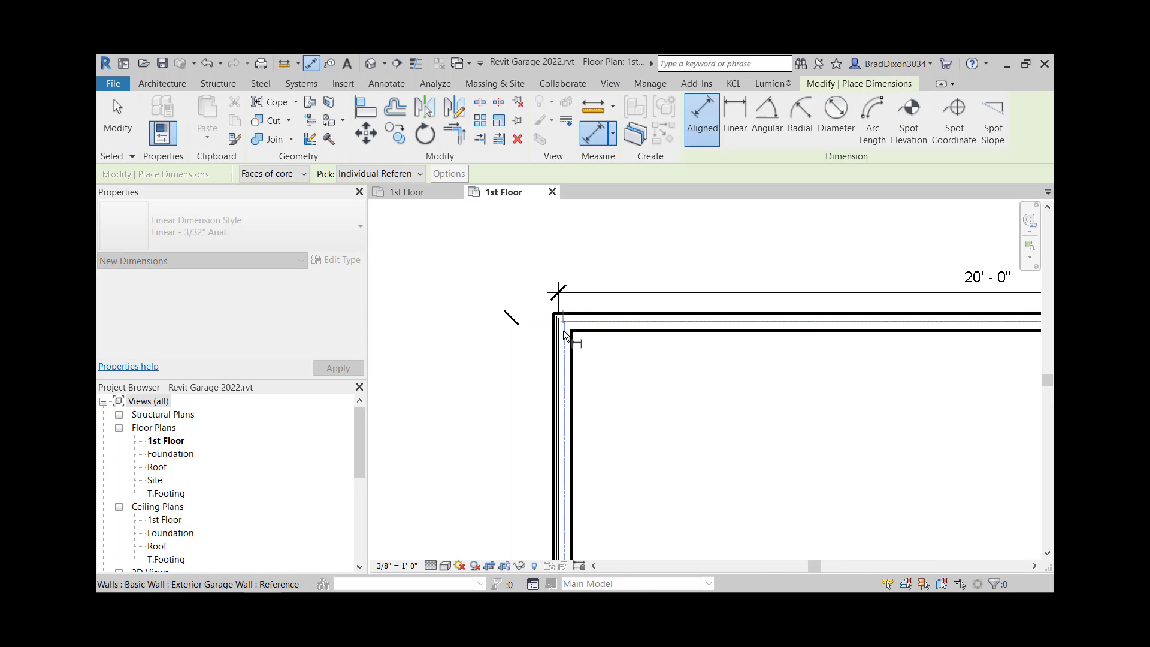
left_click(560, 343)
left_click(606, 251)
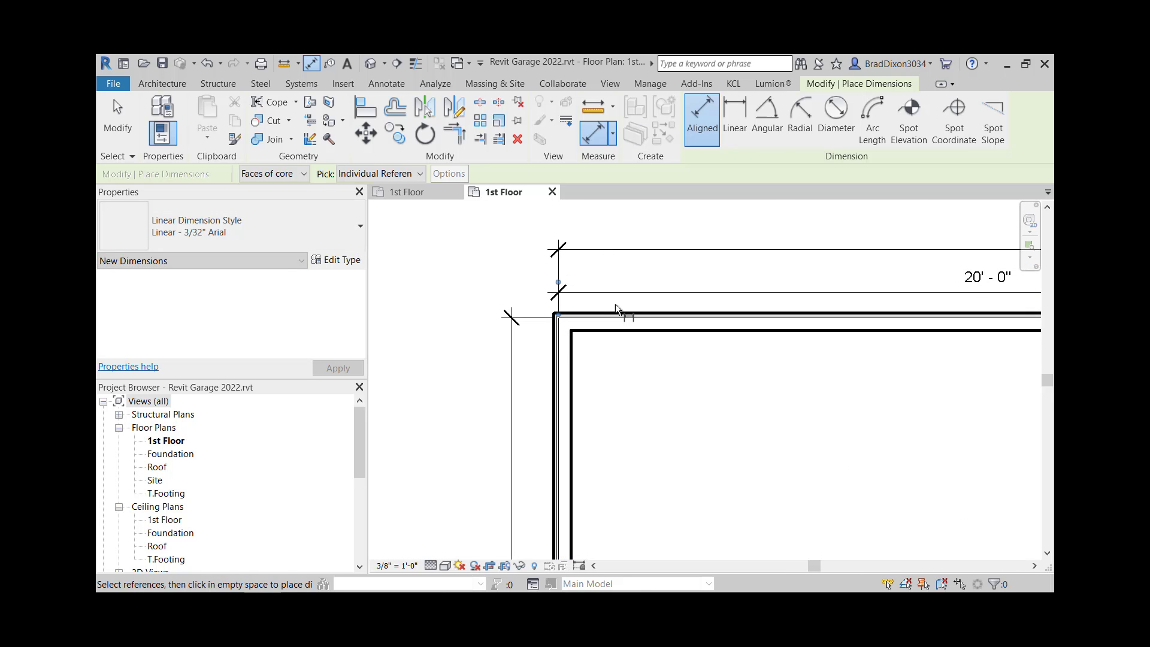
Place an aligned dimension string outside the right wall from the top wall's core face through both window centers and the door center to the bottom wall's core face
scroll(665, 335, "down", 2)
middle_click_drag(941, 393, 545, 367)
middle_click_drag(878, 429, 580, 292)
middle_click_drag(790, 270, 727, 448)
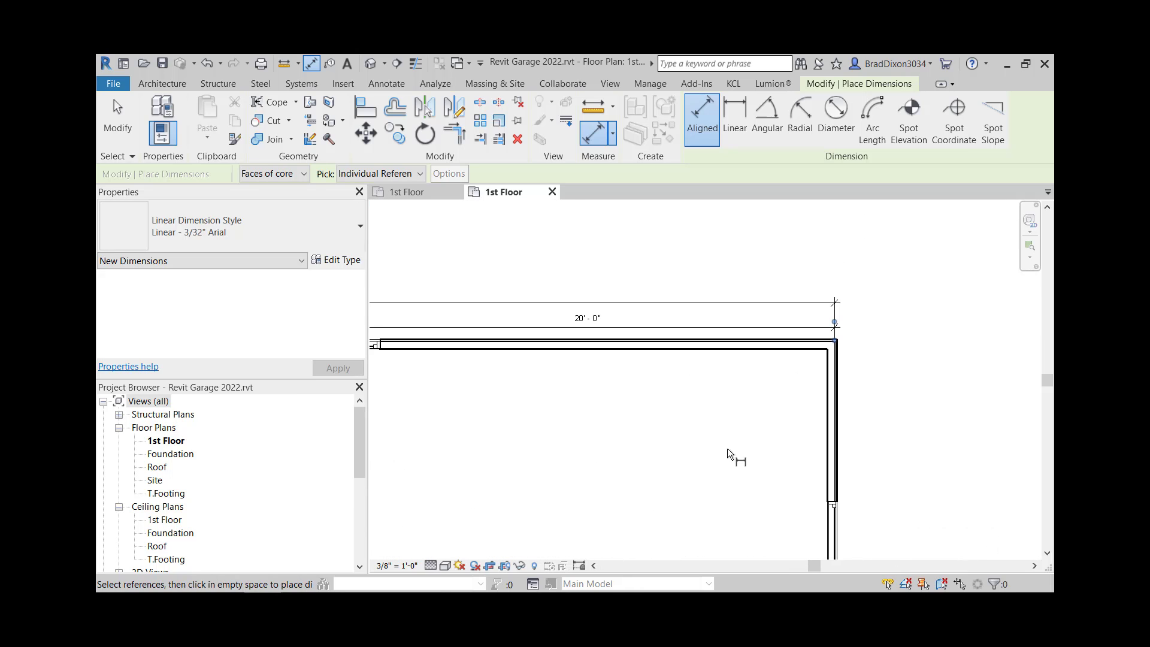
scroll(804, 341, "up", 2)
left_click(804, 340)
scroll(862, 420, "down", 3)
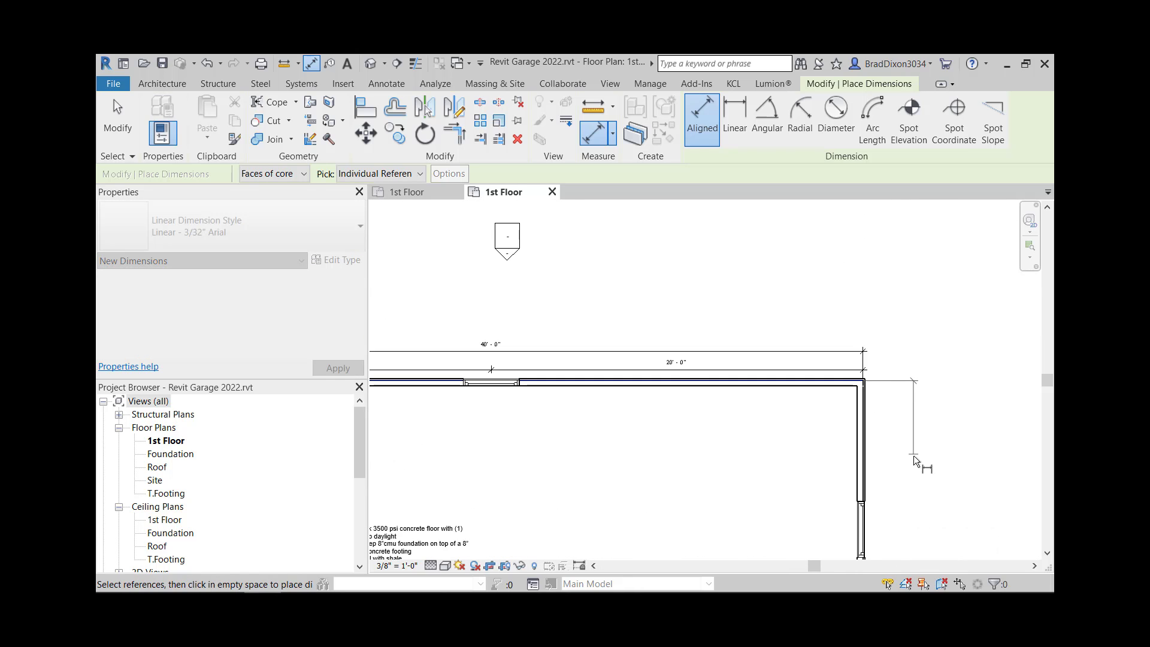
middle_click_drag(890, 536, 886, 315)
left_click(859, 307)
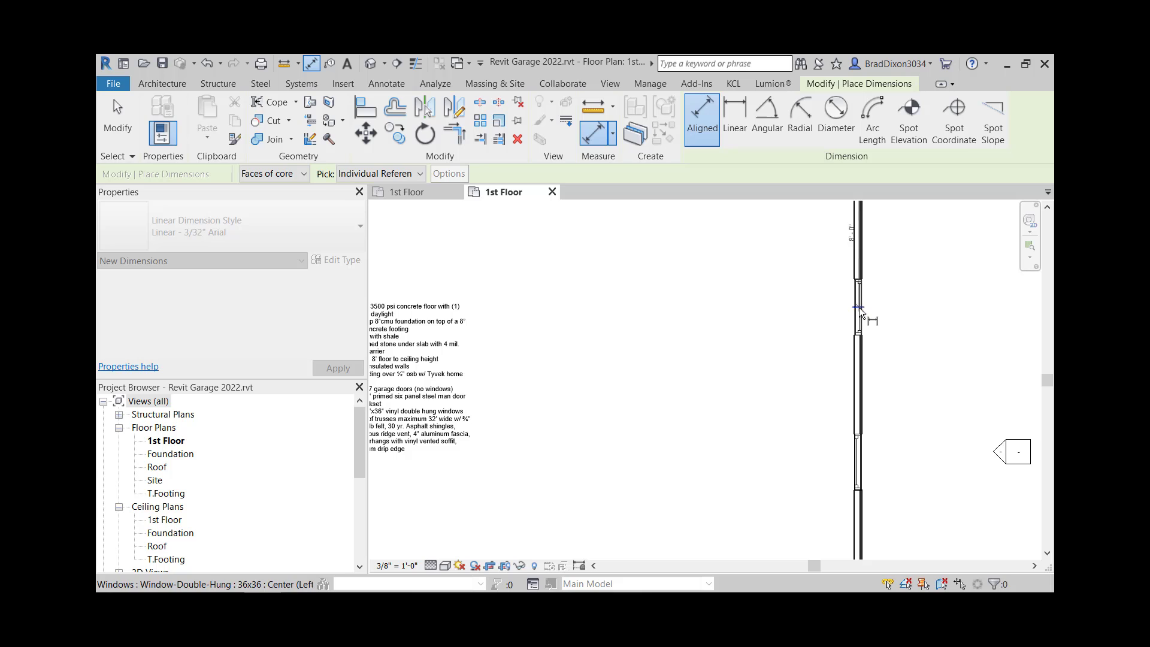
left_click(859, 462)
middle_click_drag(910, 507, 908, 318)
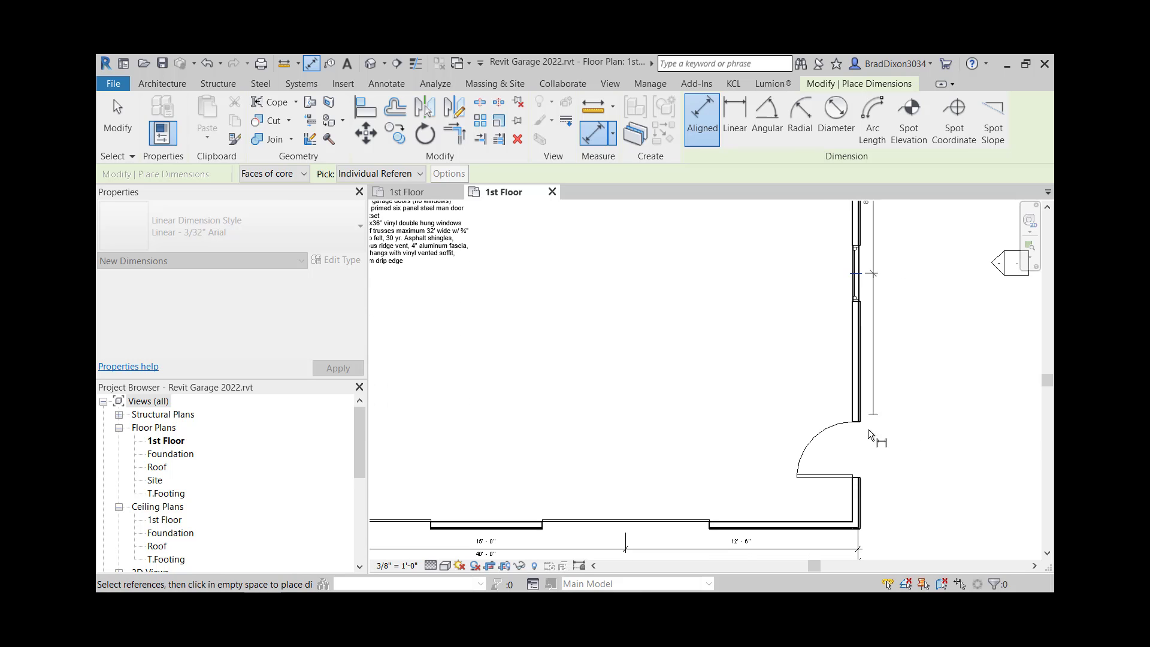
left_click(852, 449)
scroll(840, 528, "up", 3)
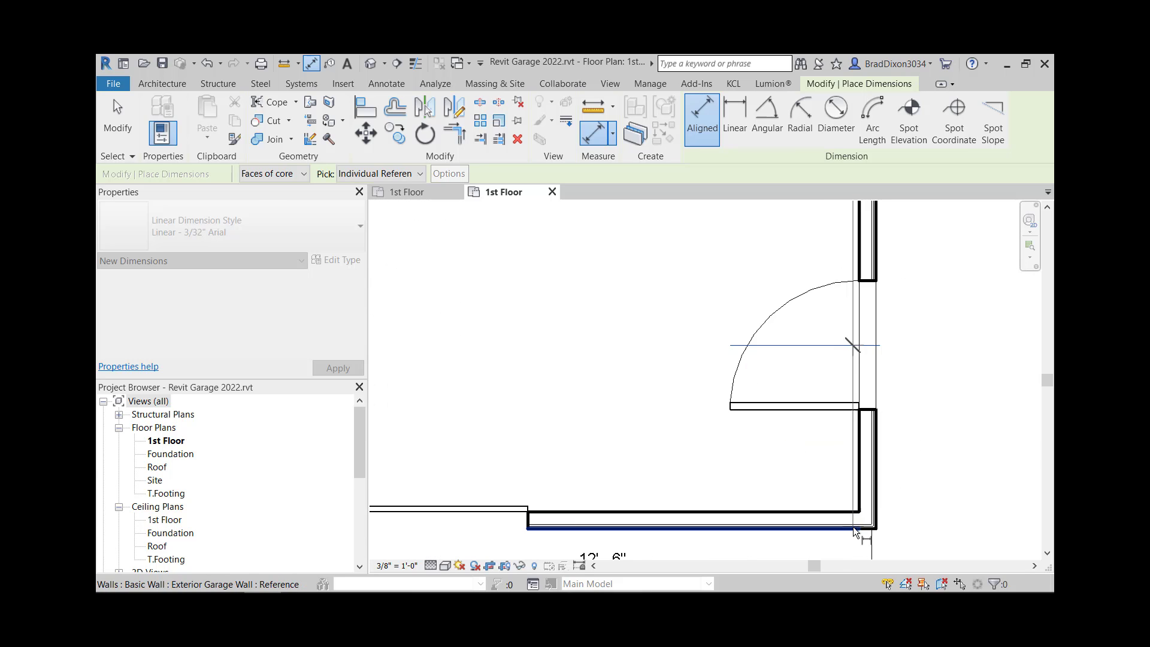
left_click(837, 527)
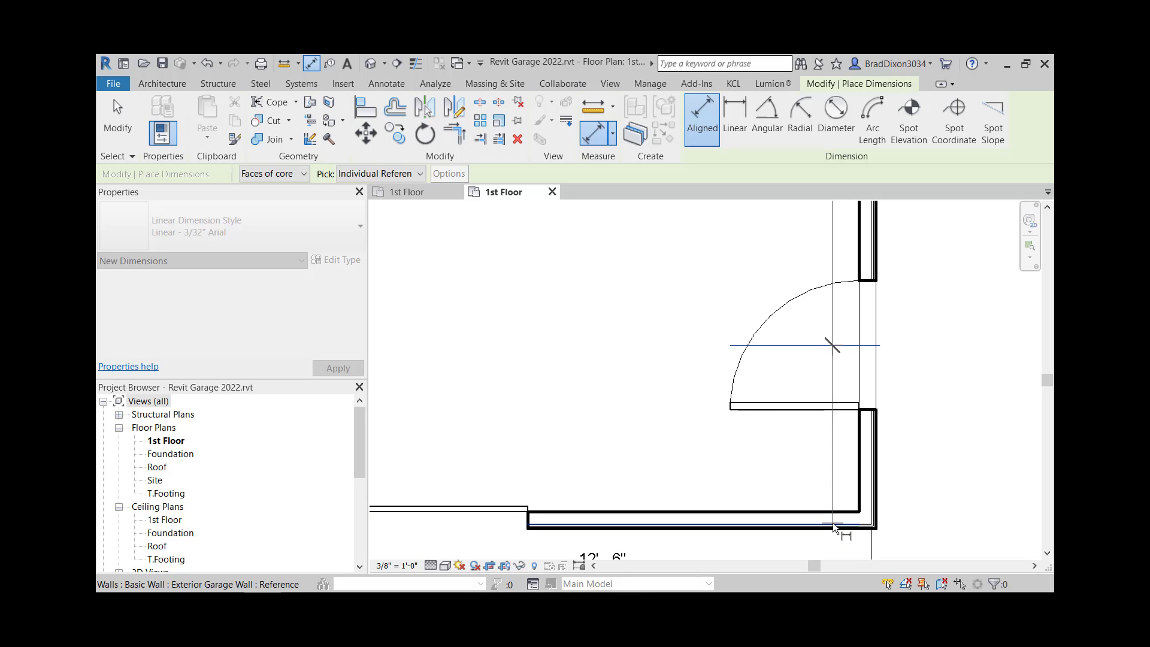
scroll(903, 490, "down", 2)
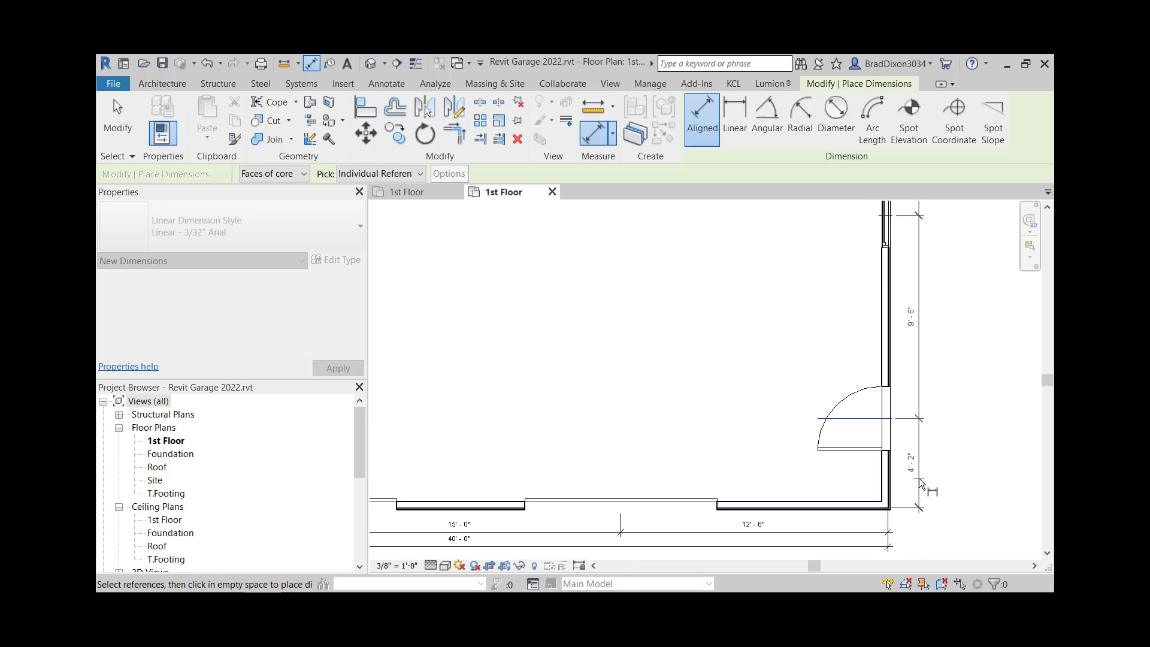
left_click(919, 478)
Place an overall vertical aligned dimension between the bottom and top walls' core faces, outside the right-side string, and end dimensioning
left_click(863, 506)
scroll(896, 398, "down", 3)
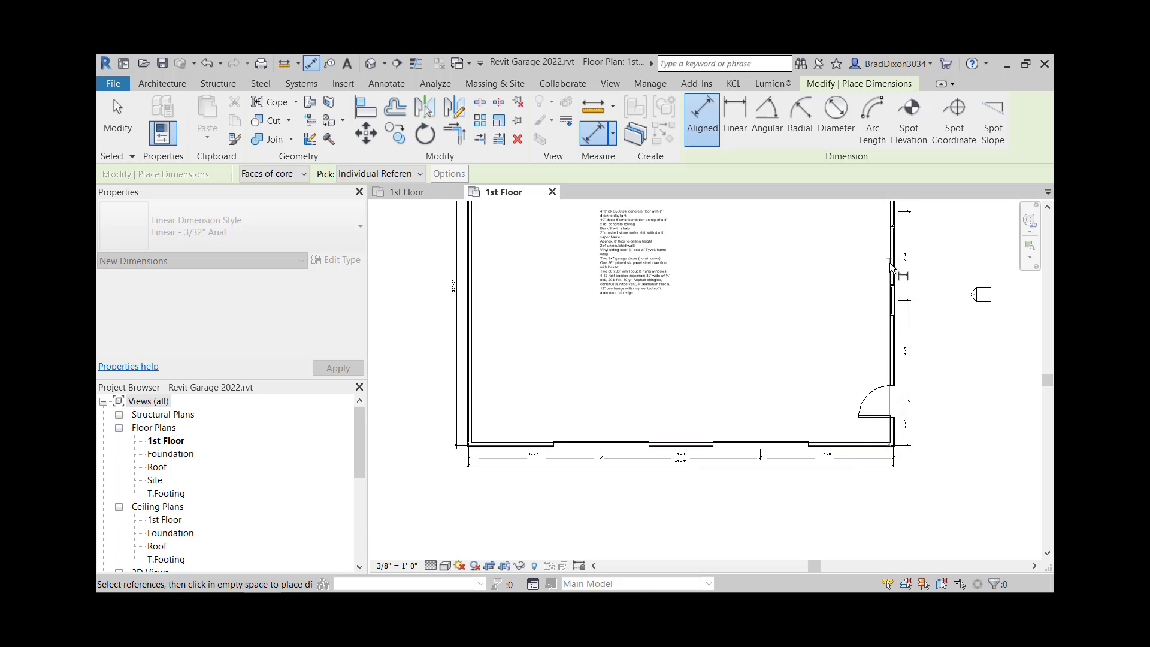
middle_click_drag(899, 270, 863, 521)
scroll(848, 377, "up", 4)
scroll(850, 382, "up", 1)
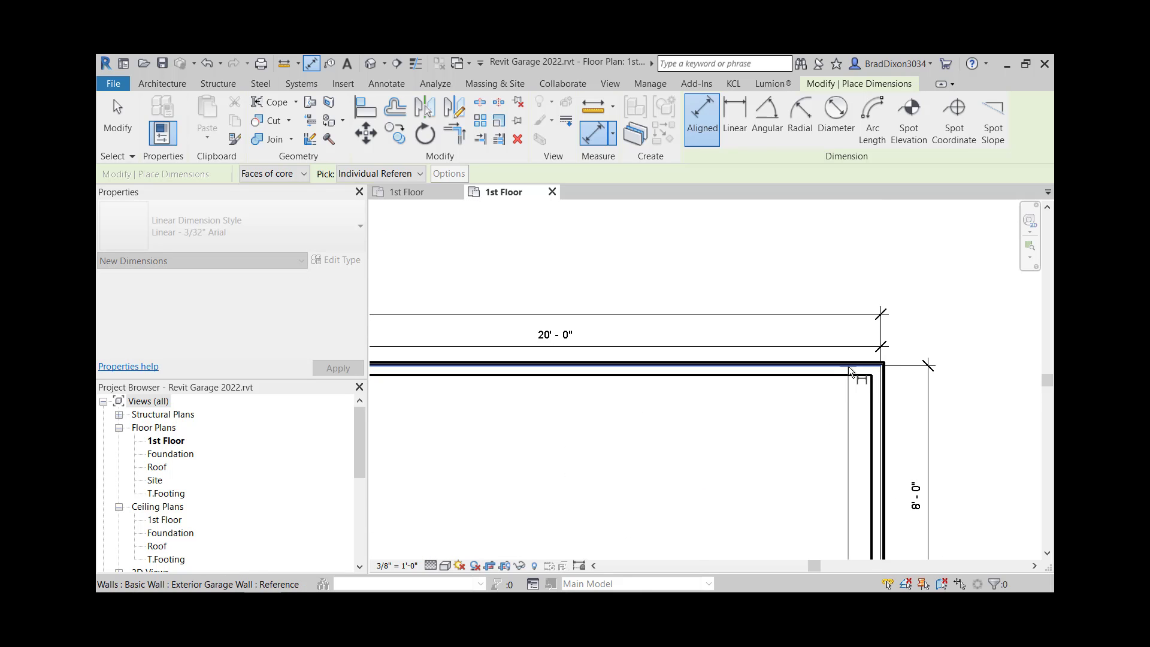
left_click(849, 366)
left_click(961, 379)
scroll(952, 419, "down", 4)
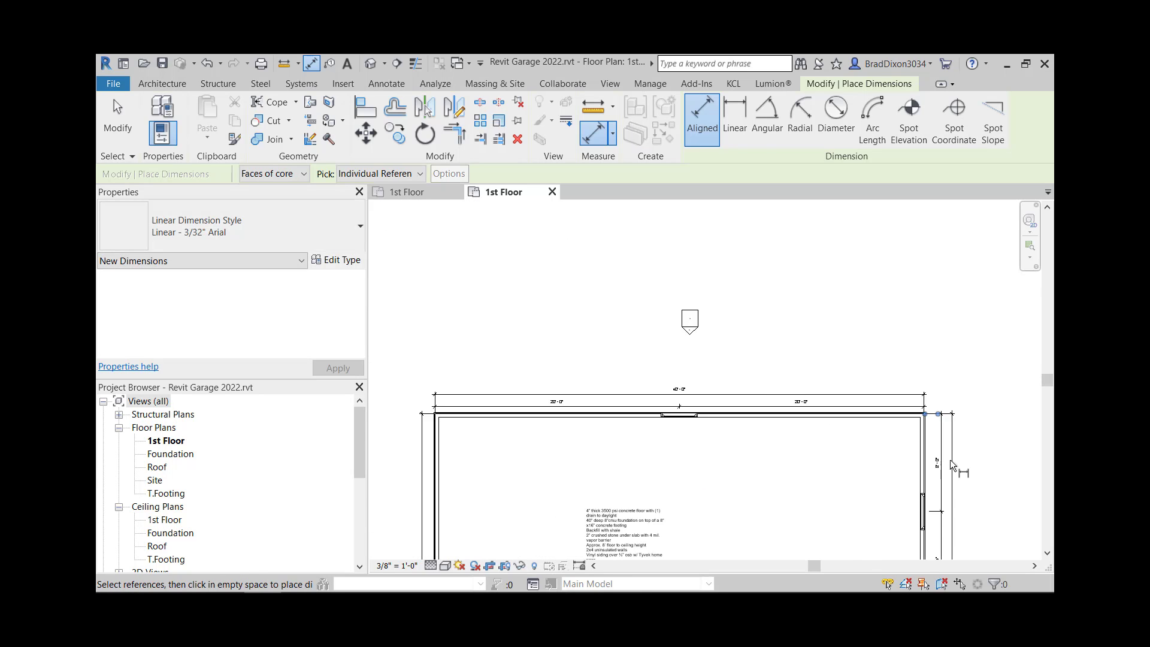
scroll(869, 416, "up", 3)
middle_click_drag(873, 447, 861, 385)
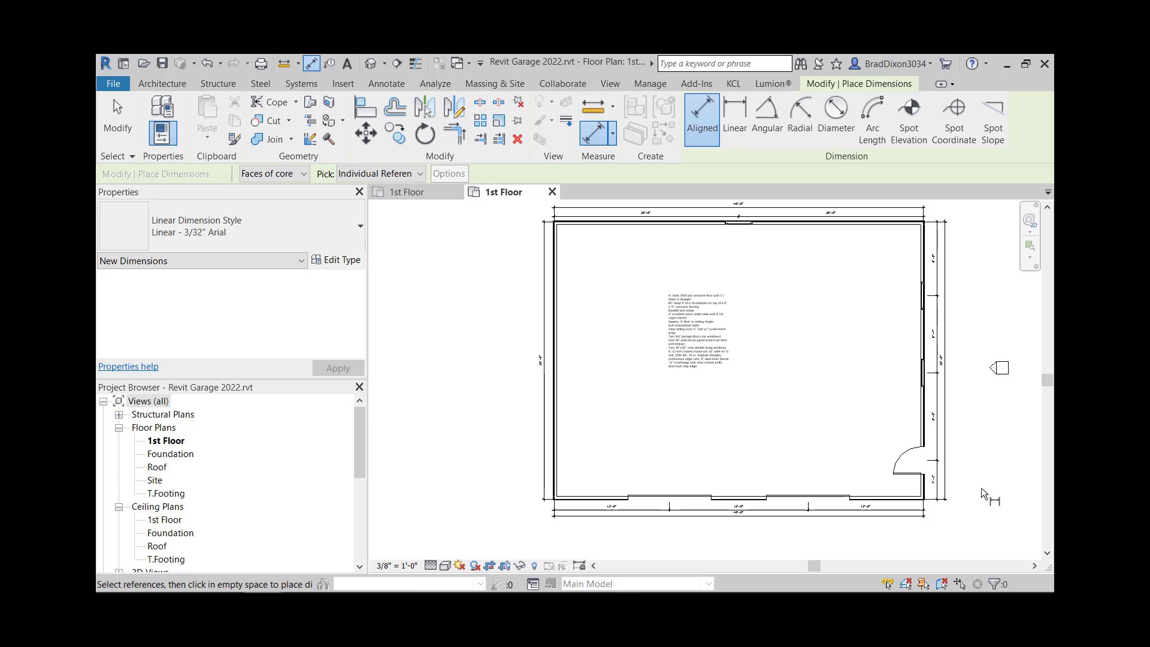
left_click(117, 120)
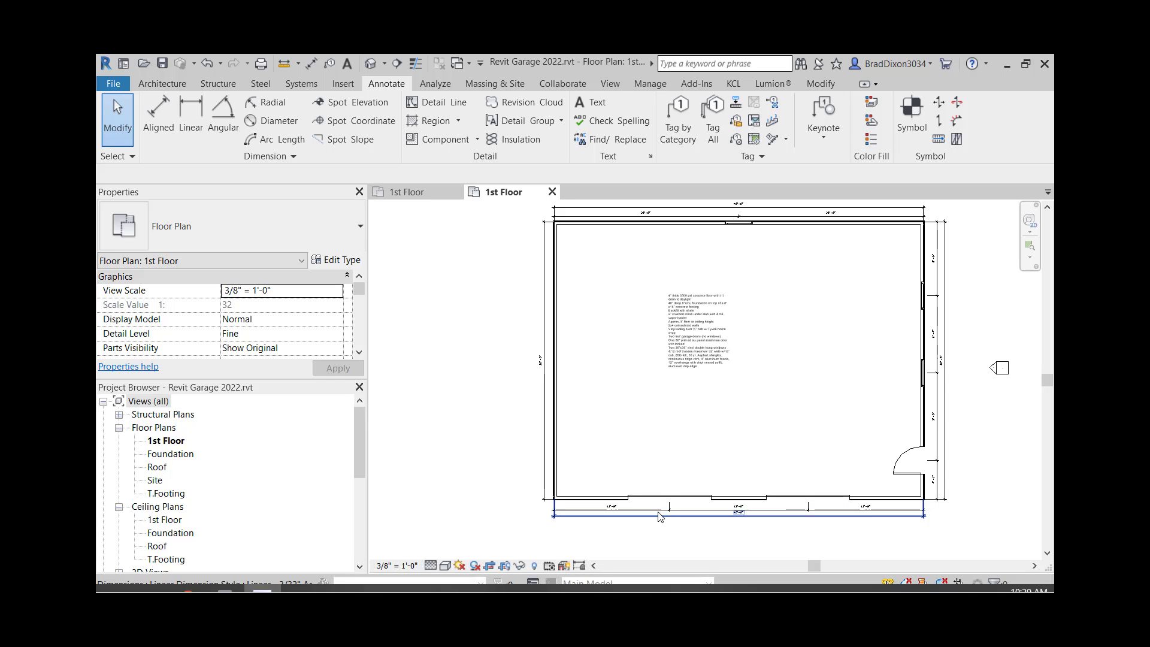
Switch to the Garage v2 first floor plan and set its view scale to 3/16" = 1'-0"
left_click(419, 191)
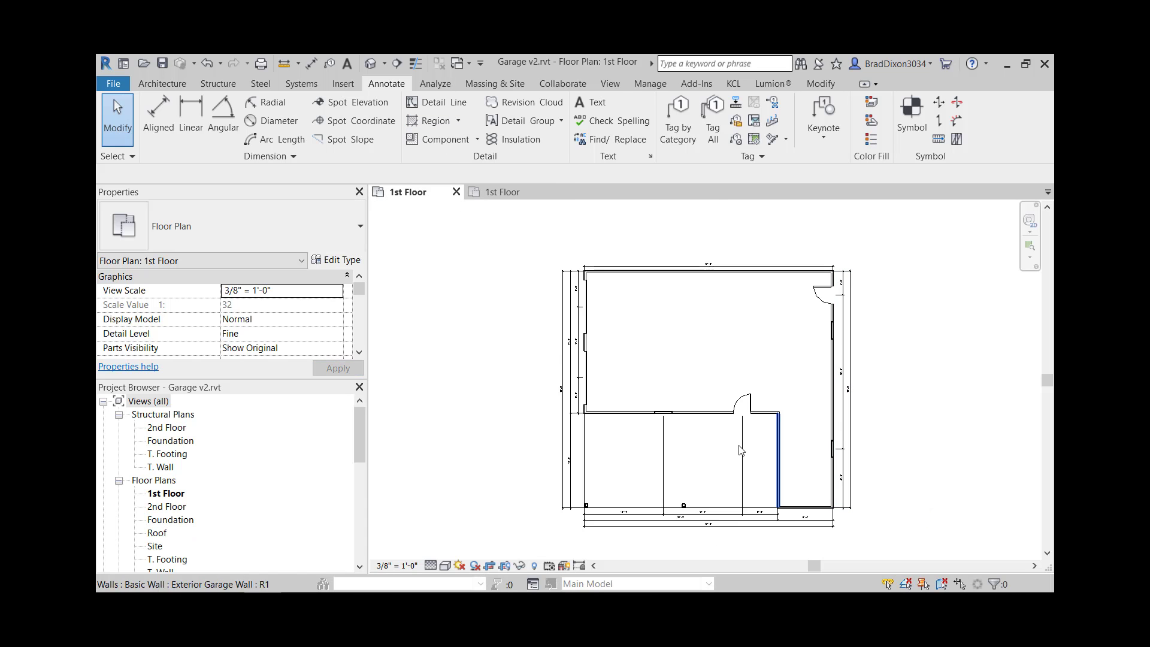
scroll(617, 485, "up", 3)
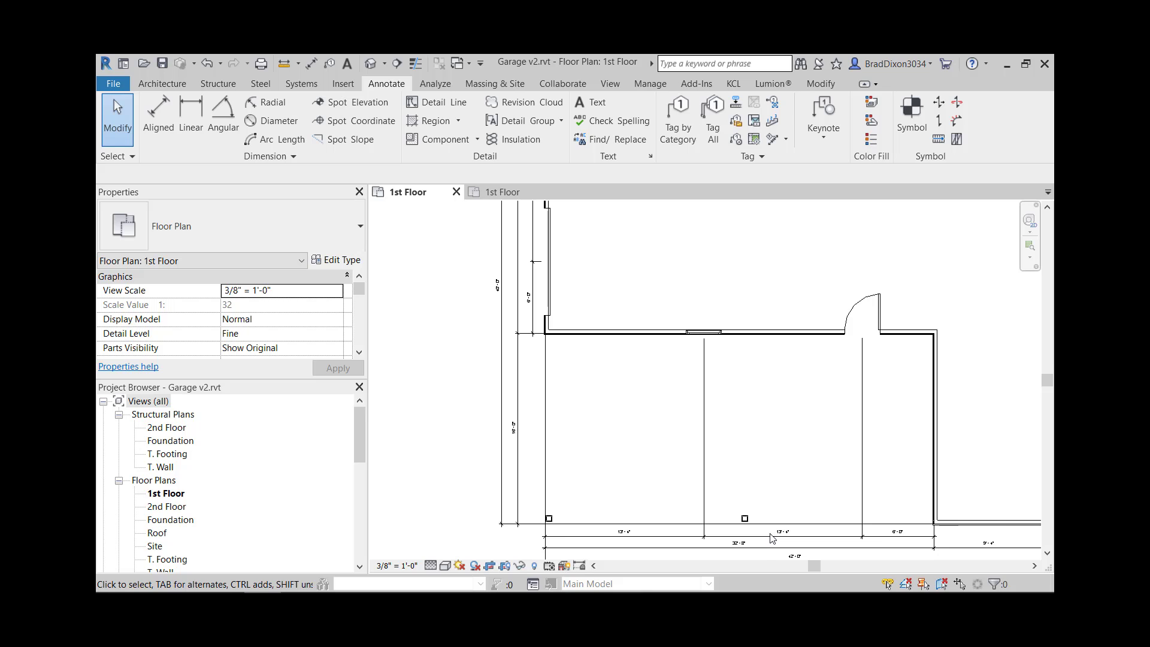
middle_click_drag(771, 547, 779, 464)
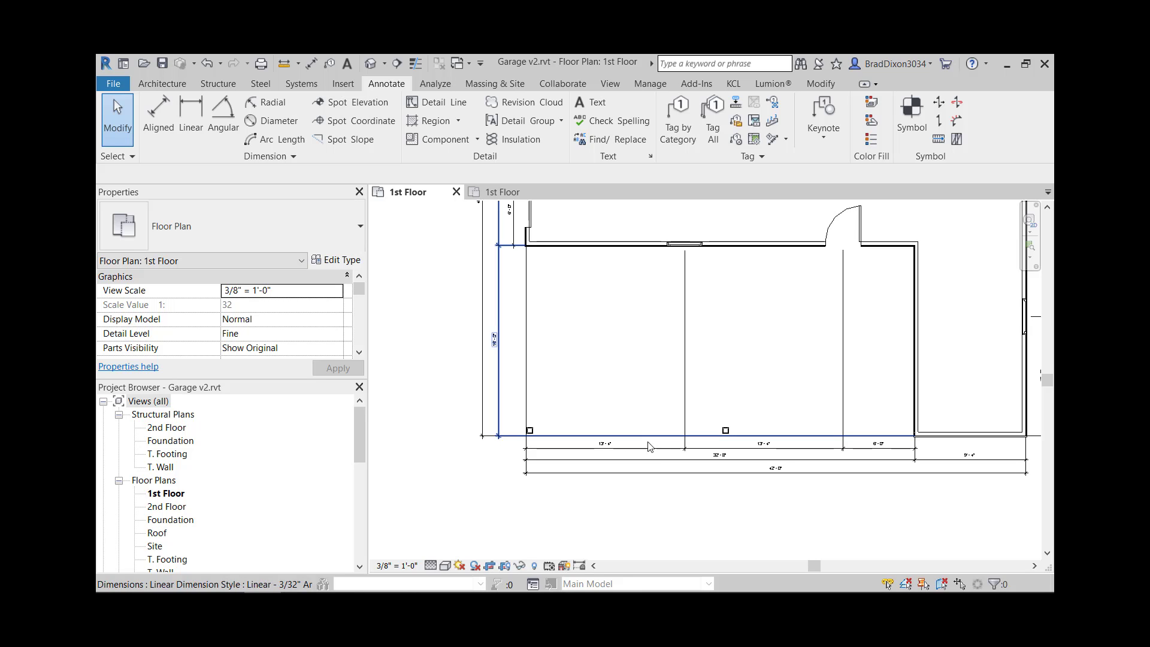
middle_click_drag(909, 465, 828, 495)
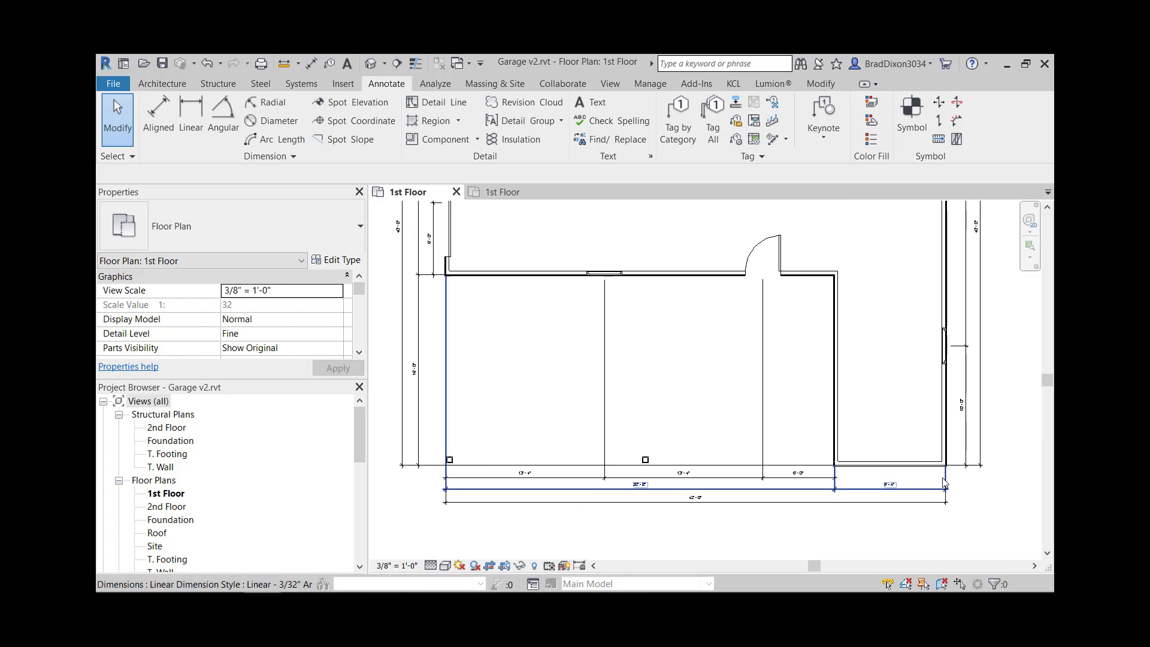
scroll(953, 310, "down", 3)
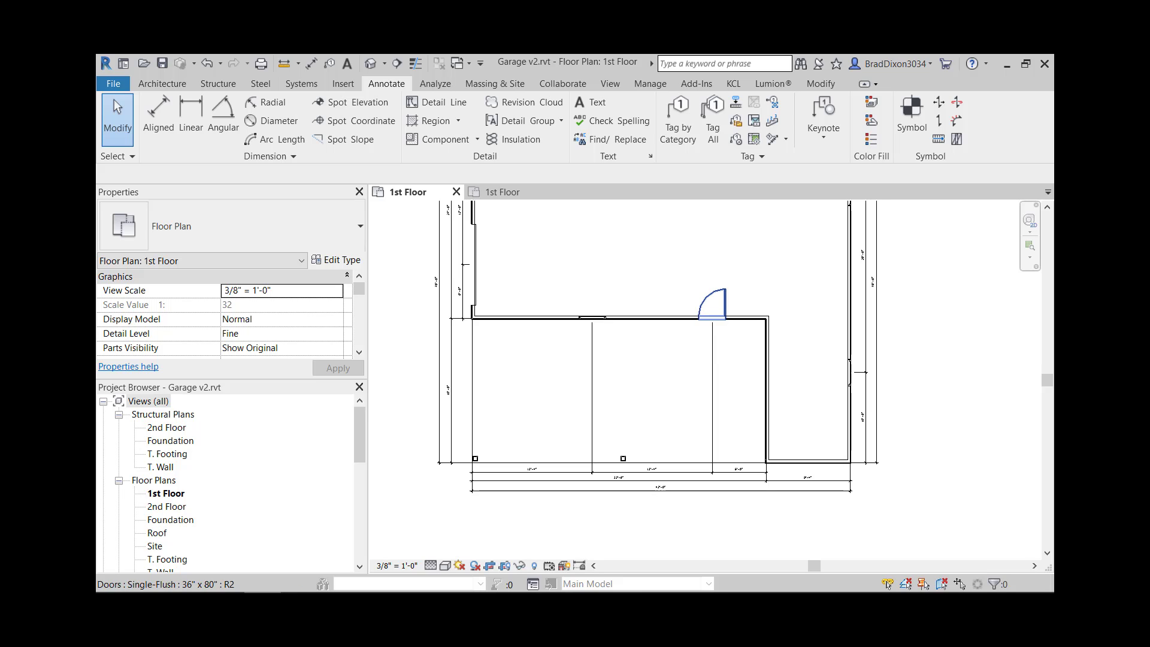
scroll(715, 354, "down", 2)
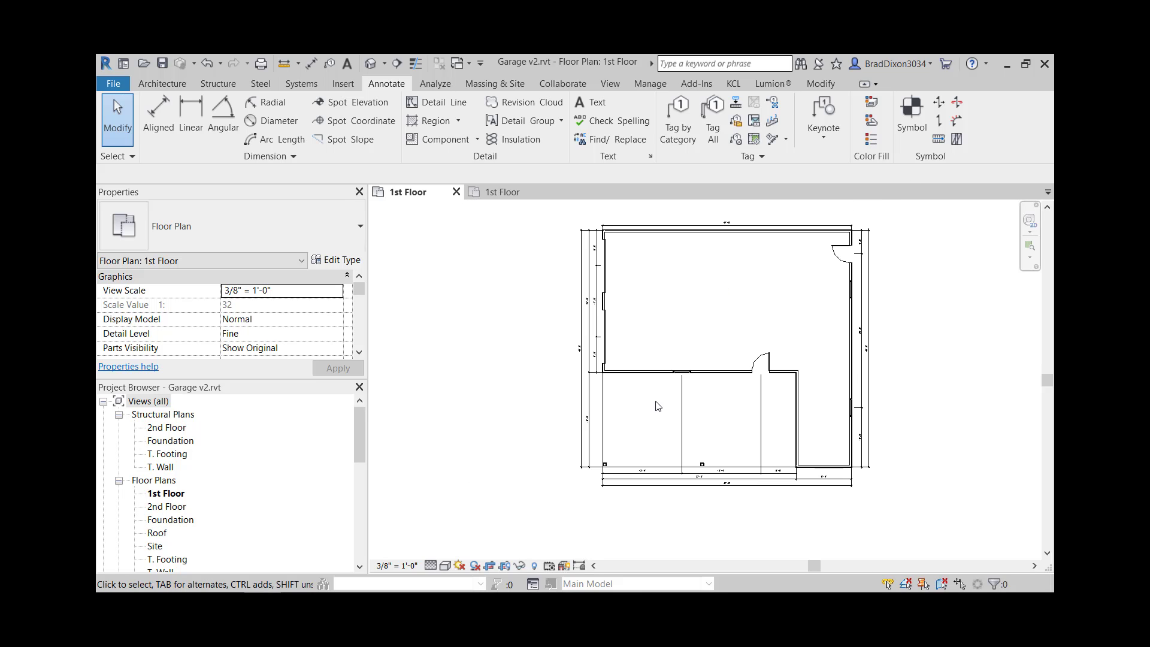
left_click(415, 569)
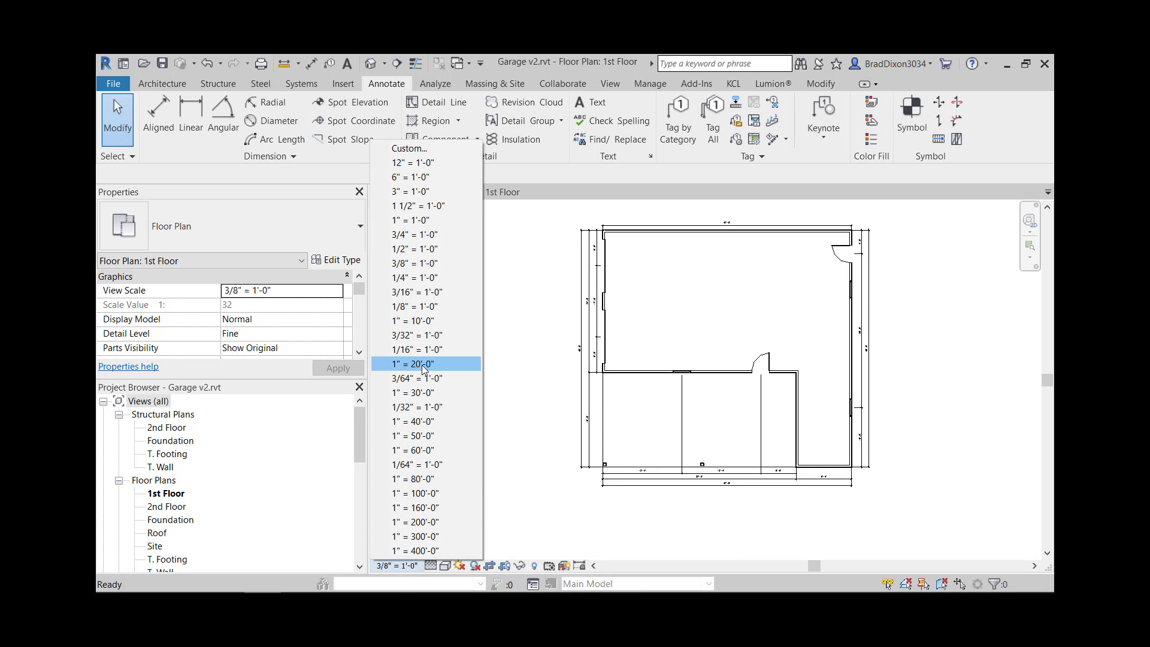
left_click(418, 293)
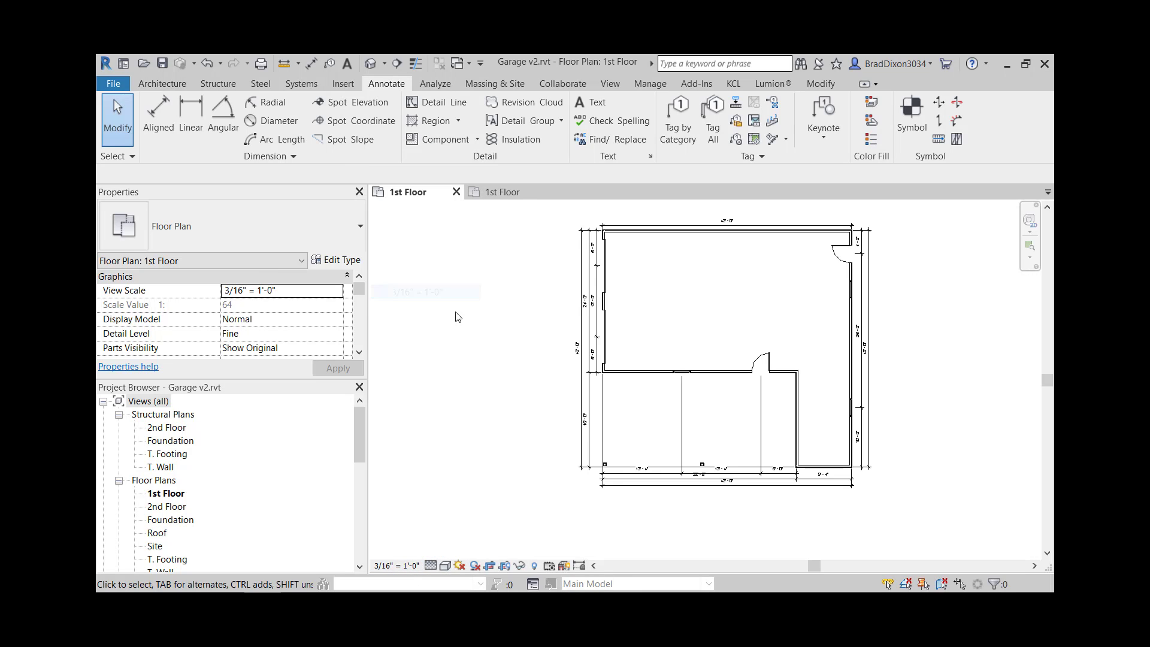
Try to move the overall horizontal dimension below the plan farther away from the other bottom dimension strings
scroll(608, 311, "up", 3)
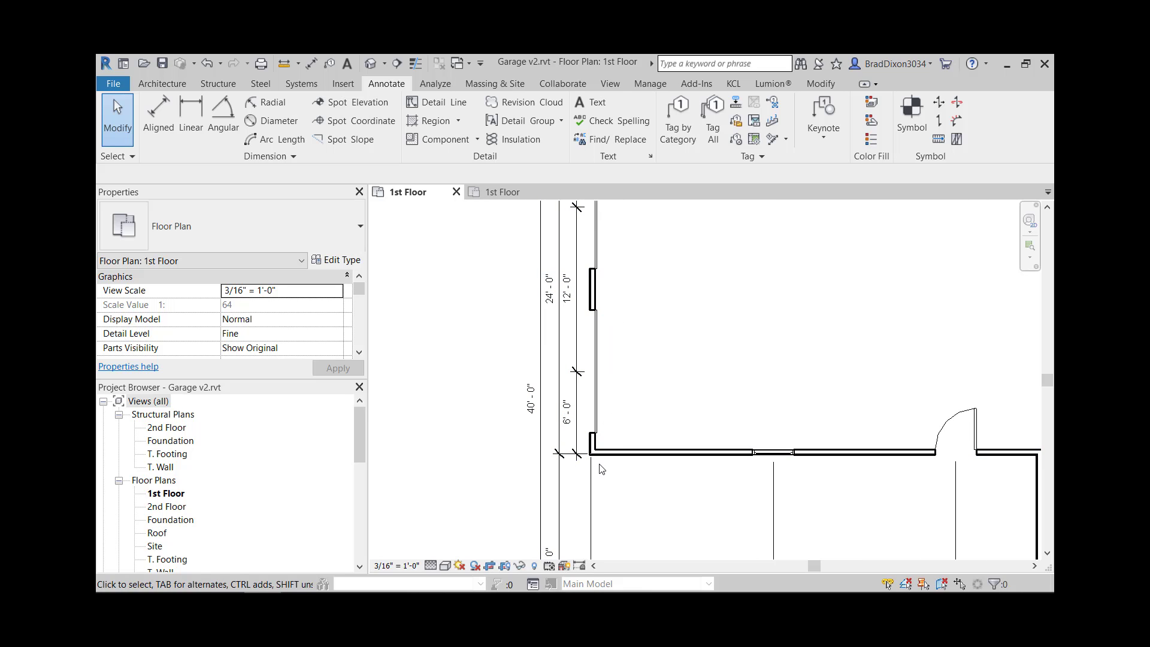
middle_click_drag(619, 446, 708, 306)
middle_click_drag(789, 449, 762, 329)
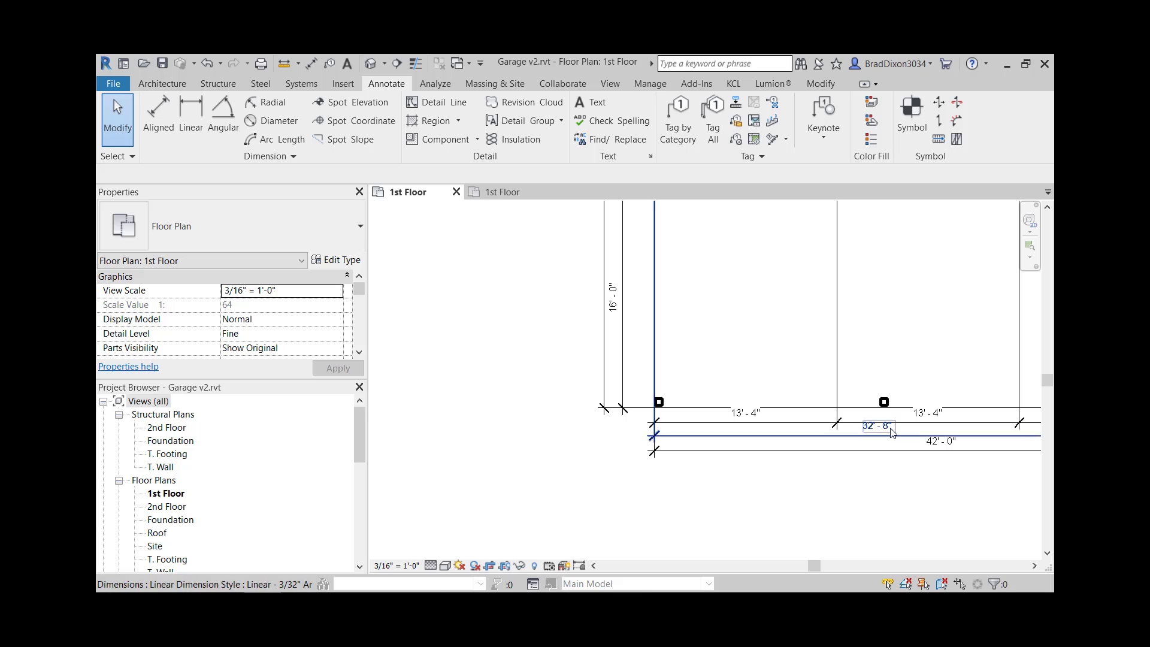
middle_click_drag(941, 482, 789, 430)
left_click(825, 415)
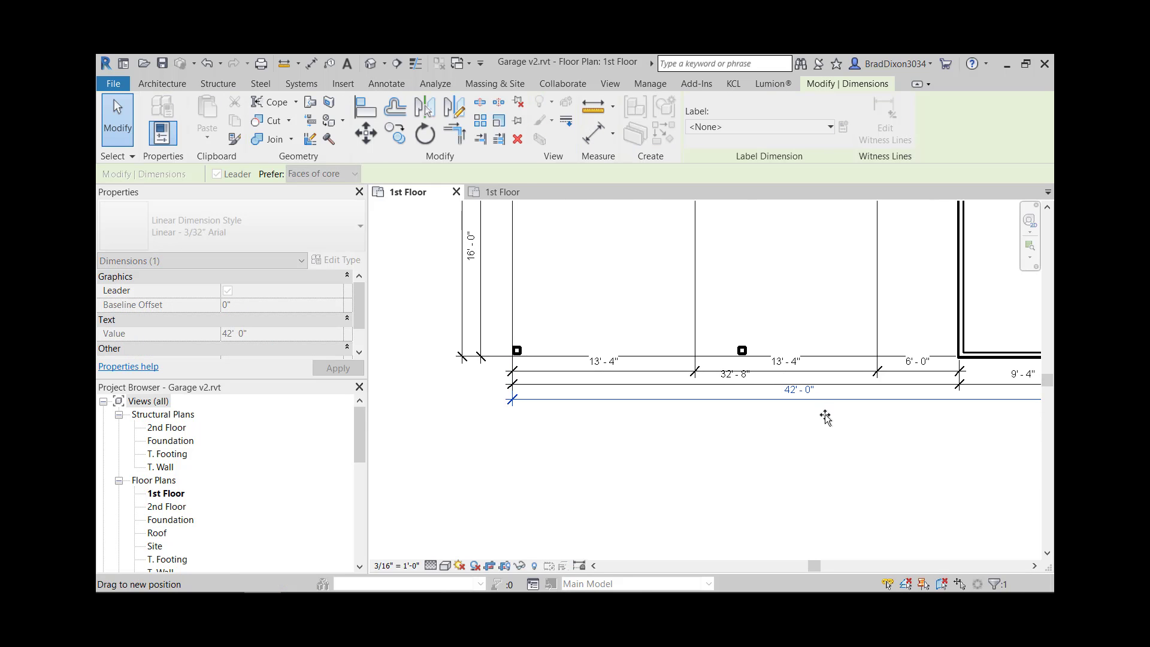
left_click_drag(823, 417, 826, 367)
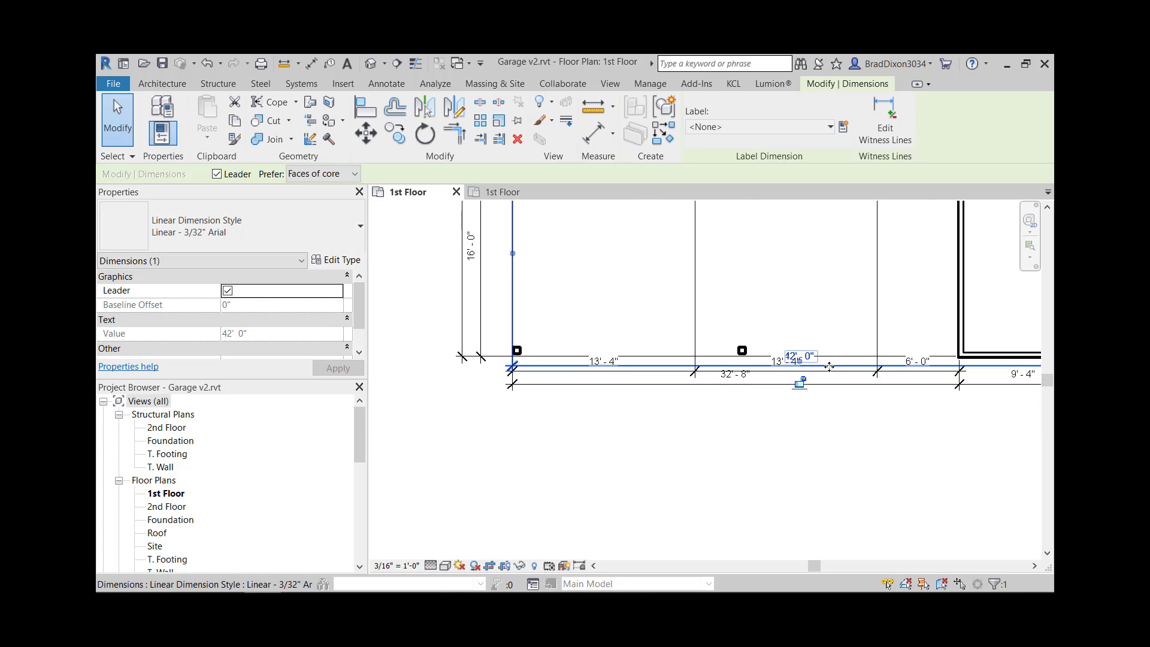
mouse_move(828, 418)
left_mouse_down()
mouse_move(829, 395)
mouse_move(829, 405)
left_mouse_up()
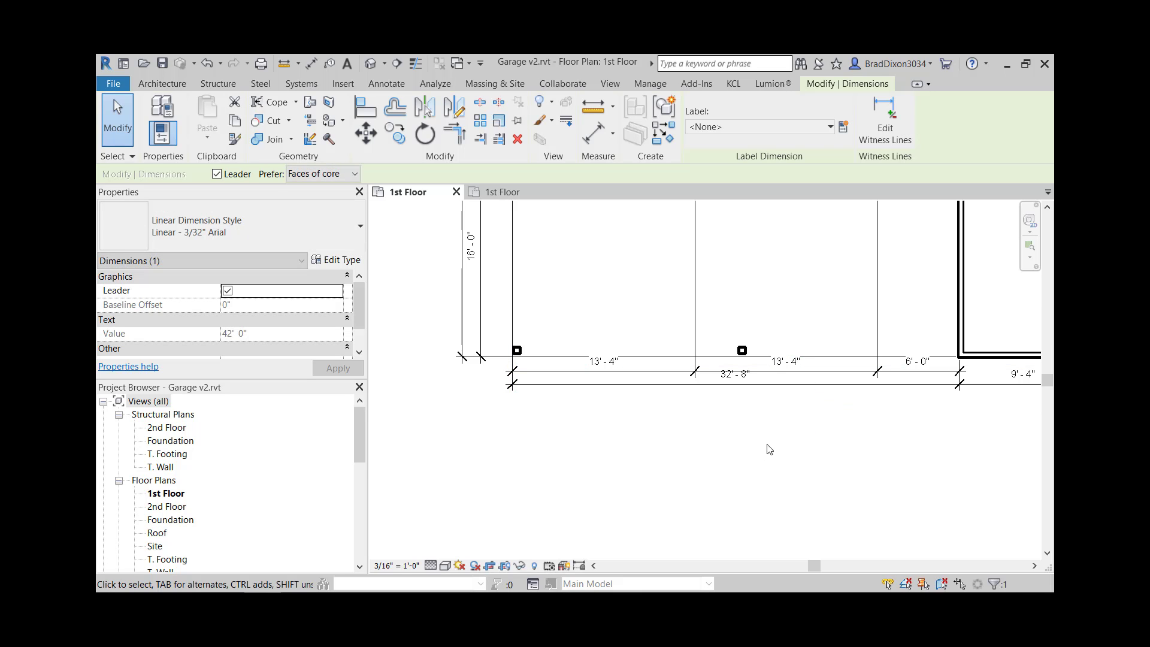
left_click(577, 420)
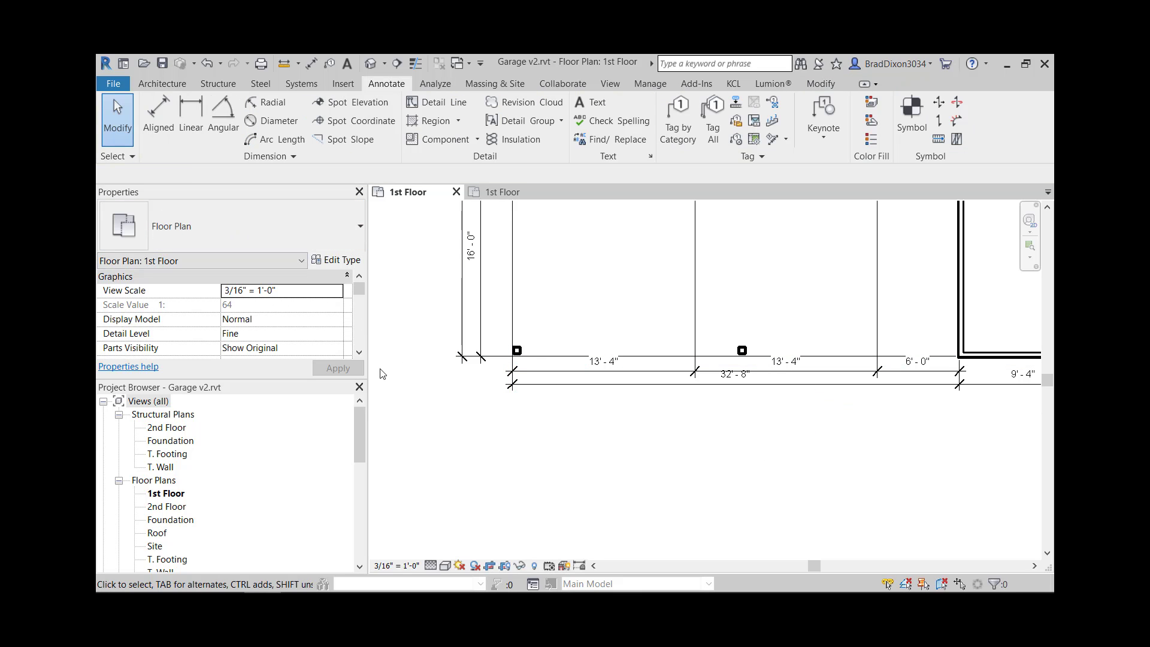
Extend the plan's crop region downward past the overall bottom dimension, showing the crop boundary only while adjusting it
scroll(233, 332, "down", 5)
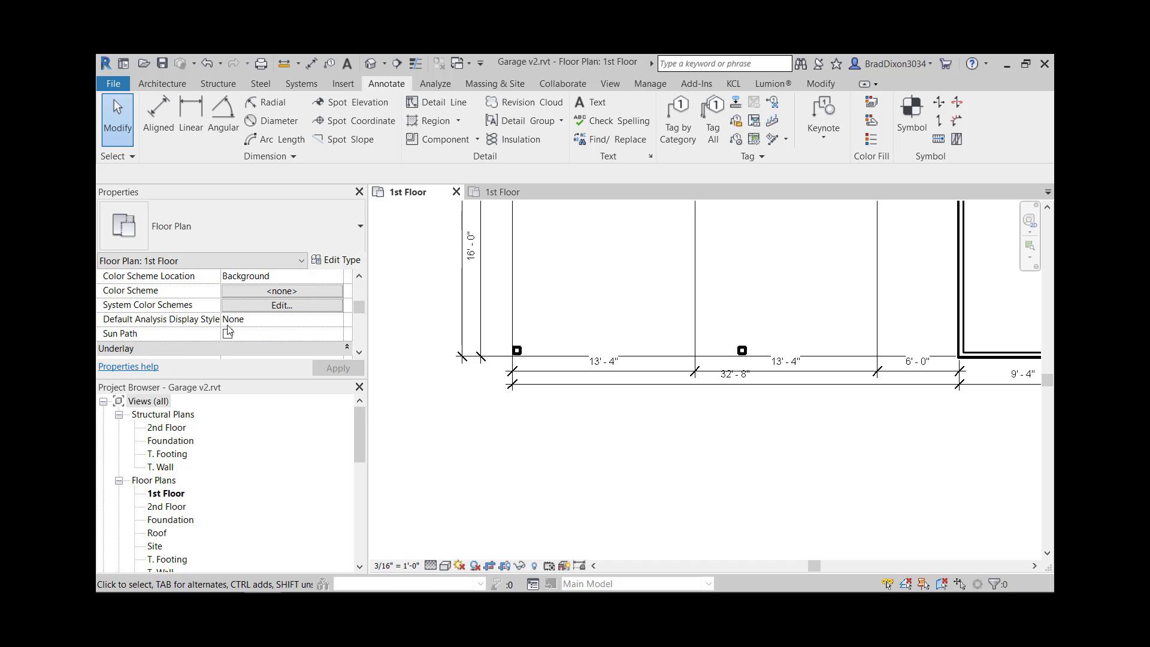
scroll(234, 333, "down", 3)
left_click(228, 305)
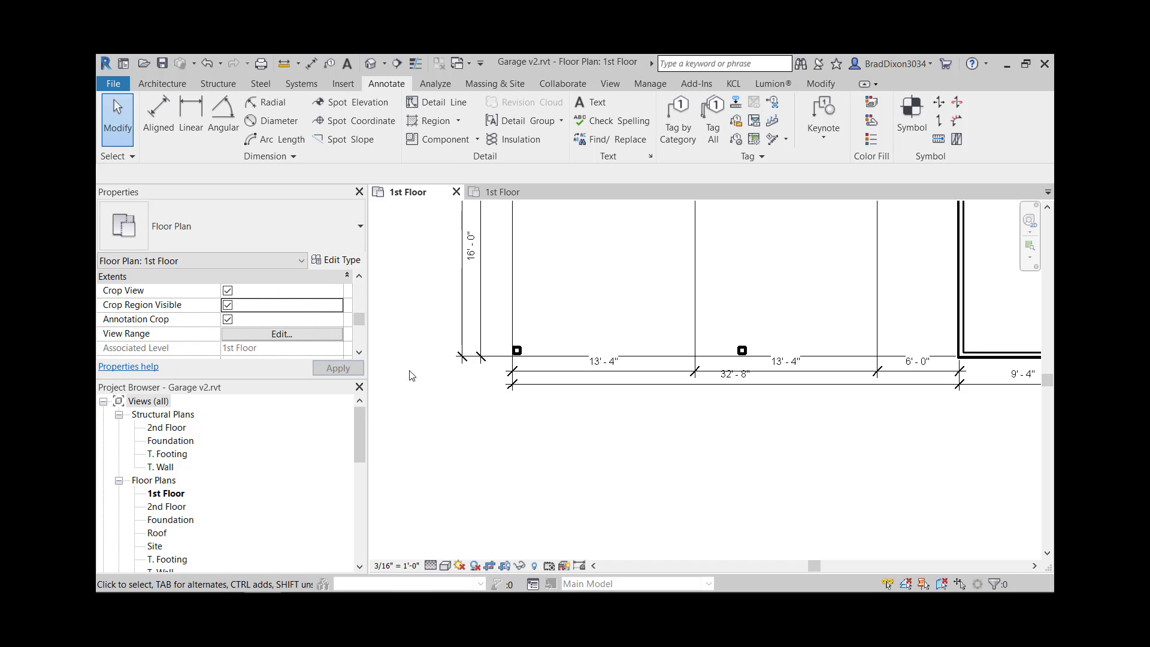
left_click(710, 399)
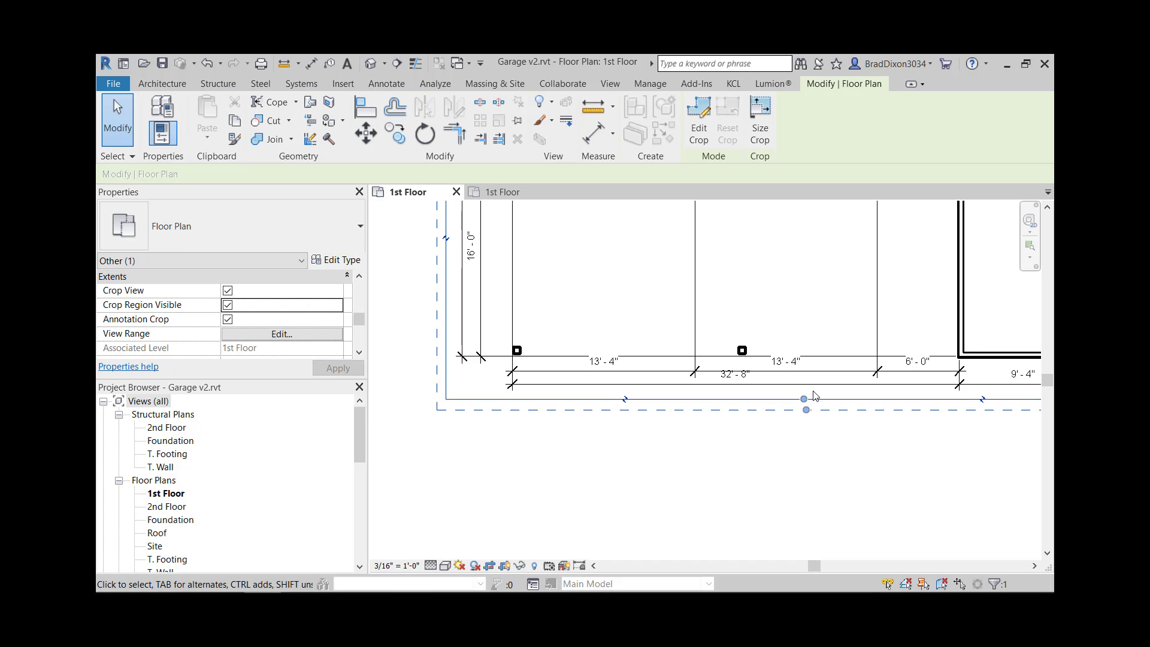
left_click_drag(804, 400, 804, 432)
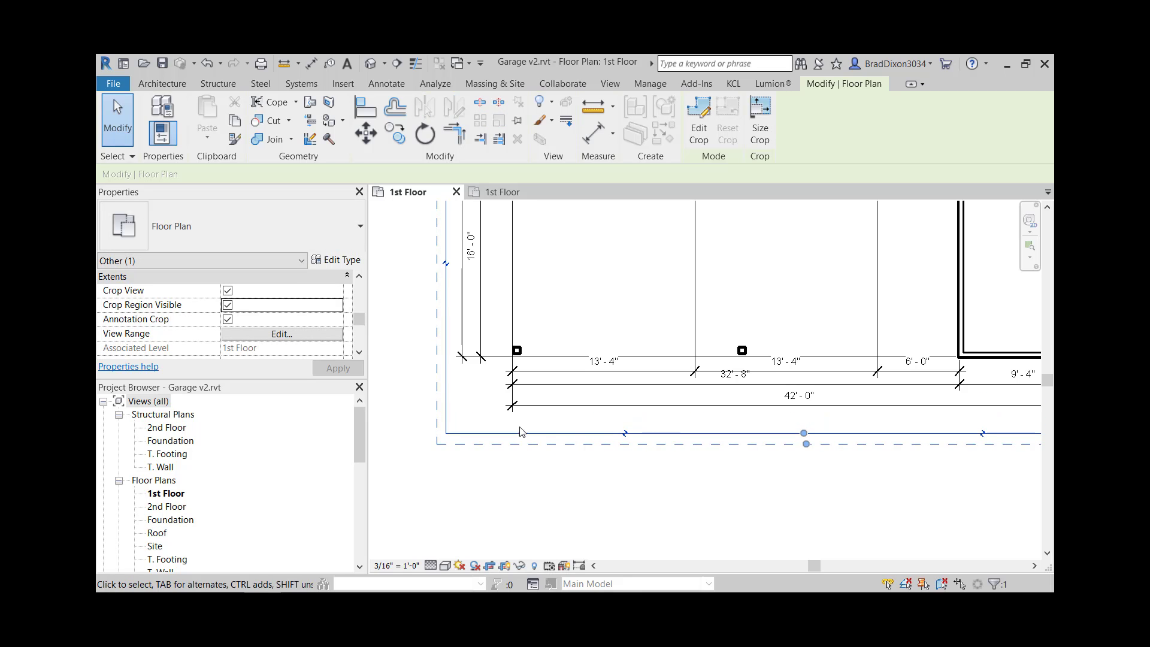
left_click(228, 304)
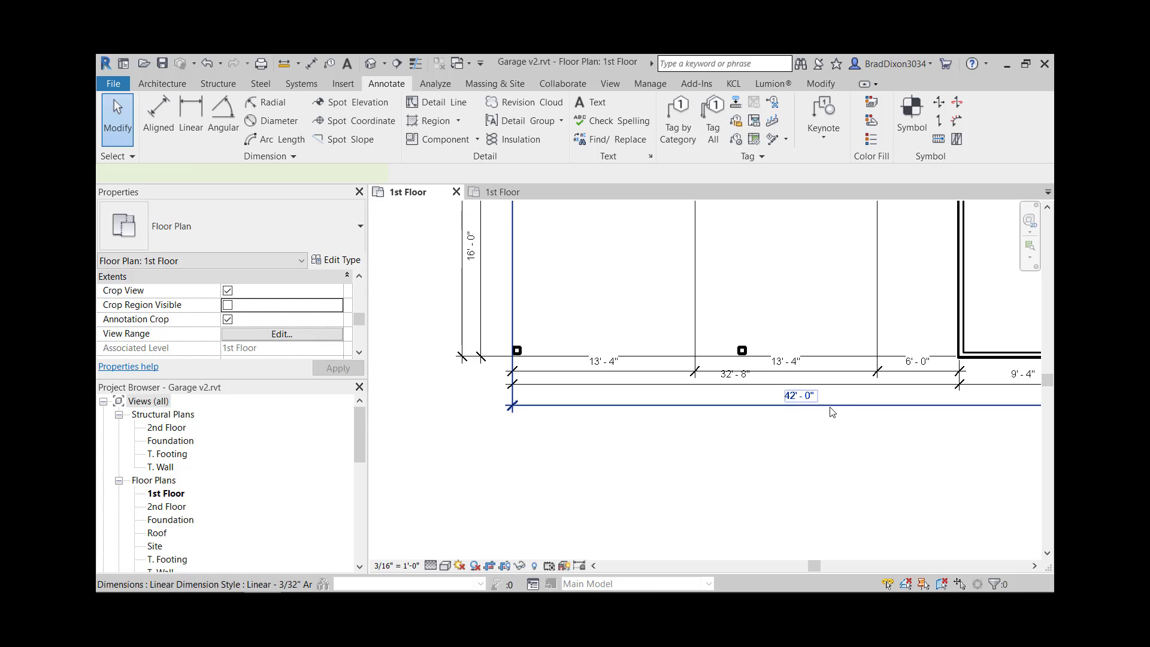
Space out the three horizontal dimension strings below the plan by moving each one farther down from the building
left_click_drag(832, 405, 832, 428)
left_click_drag(822, 386, 821, 408)
left_click(849, 371)
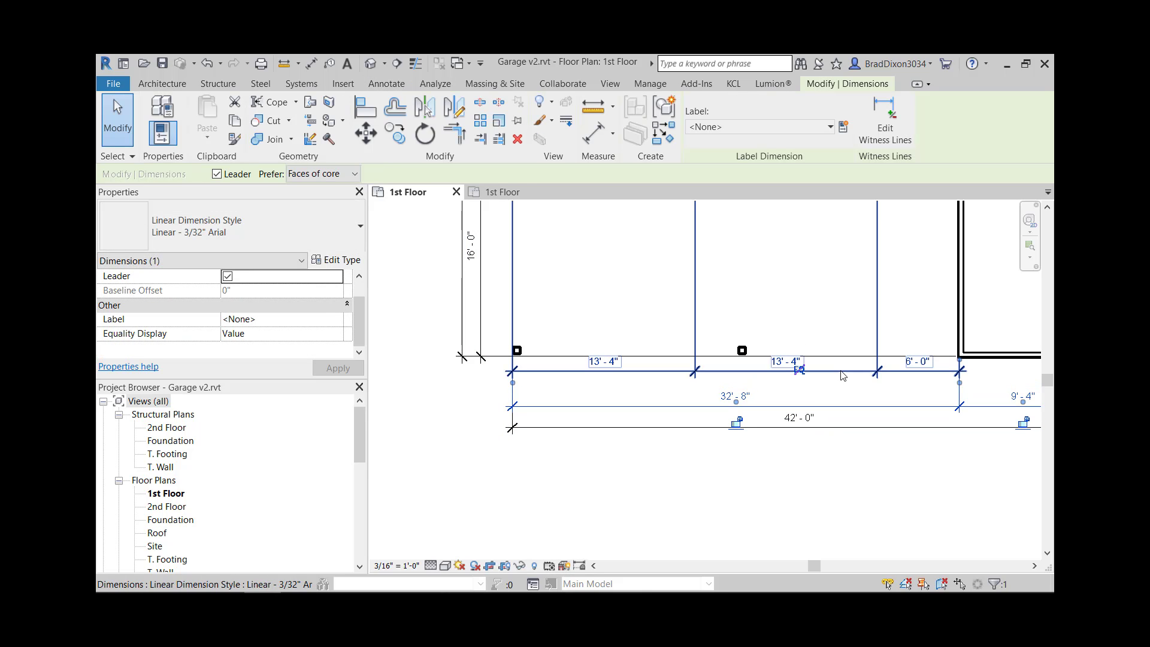
left_click_drag(849, 370, 847, 381)
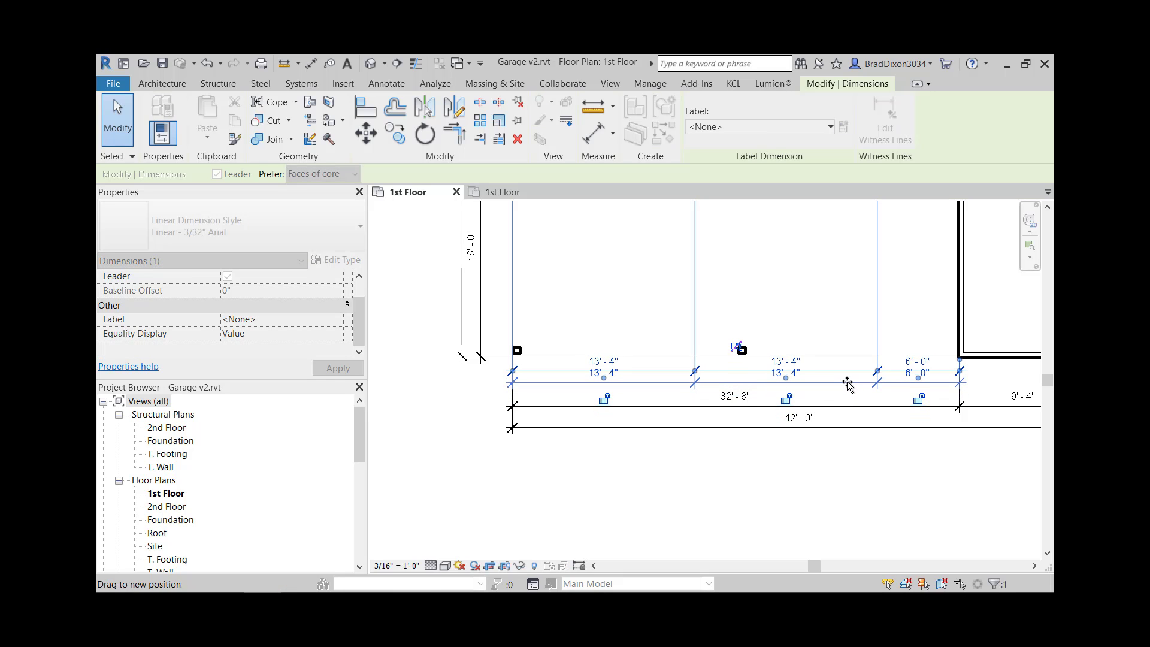
left_click(838, 476)
scroll(829, 452, "down", 4)
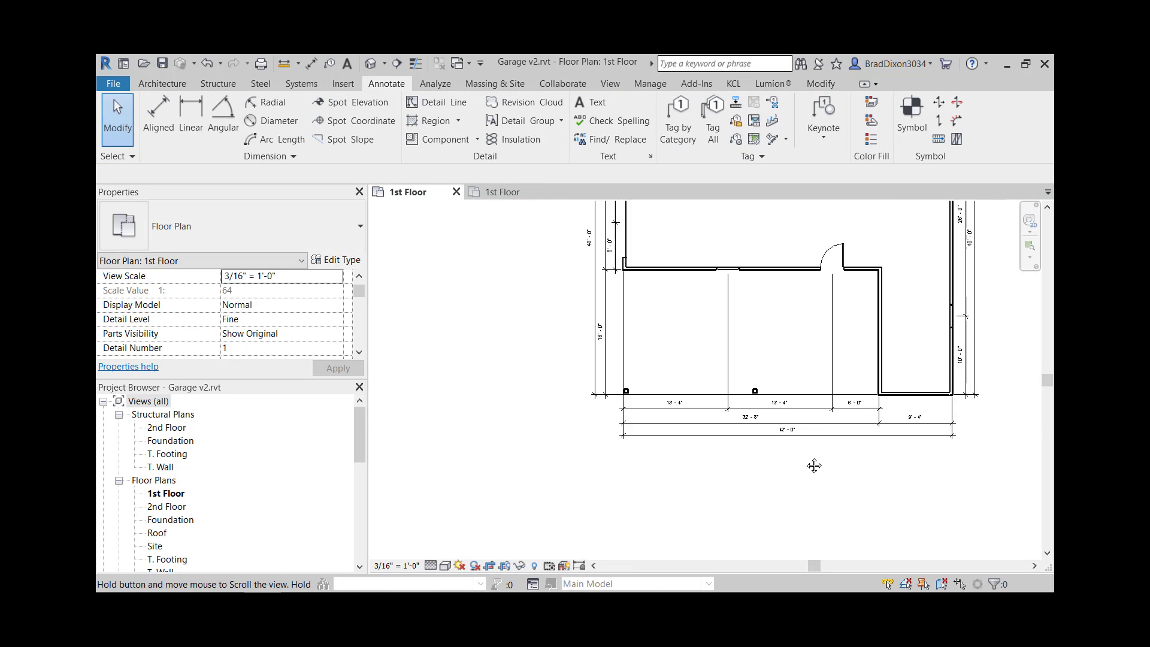